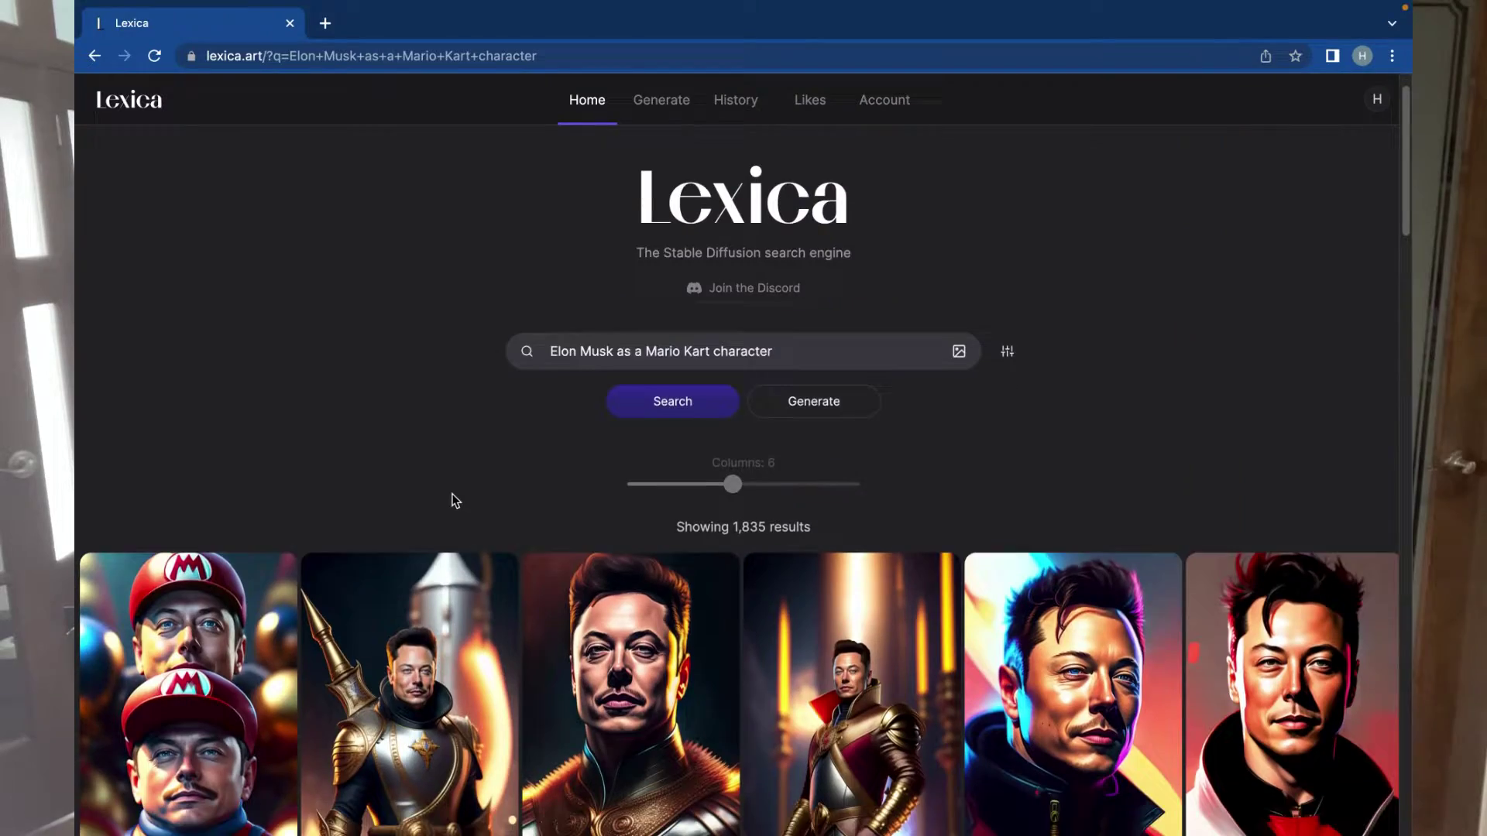
Search Lexica for 'Purple cat overlooking mountains with a star in the distance'.
{"action": "scroll", "coordinate": [455, 501], "scroll_direction": "down", "scroll_amount": 3}
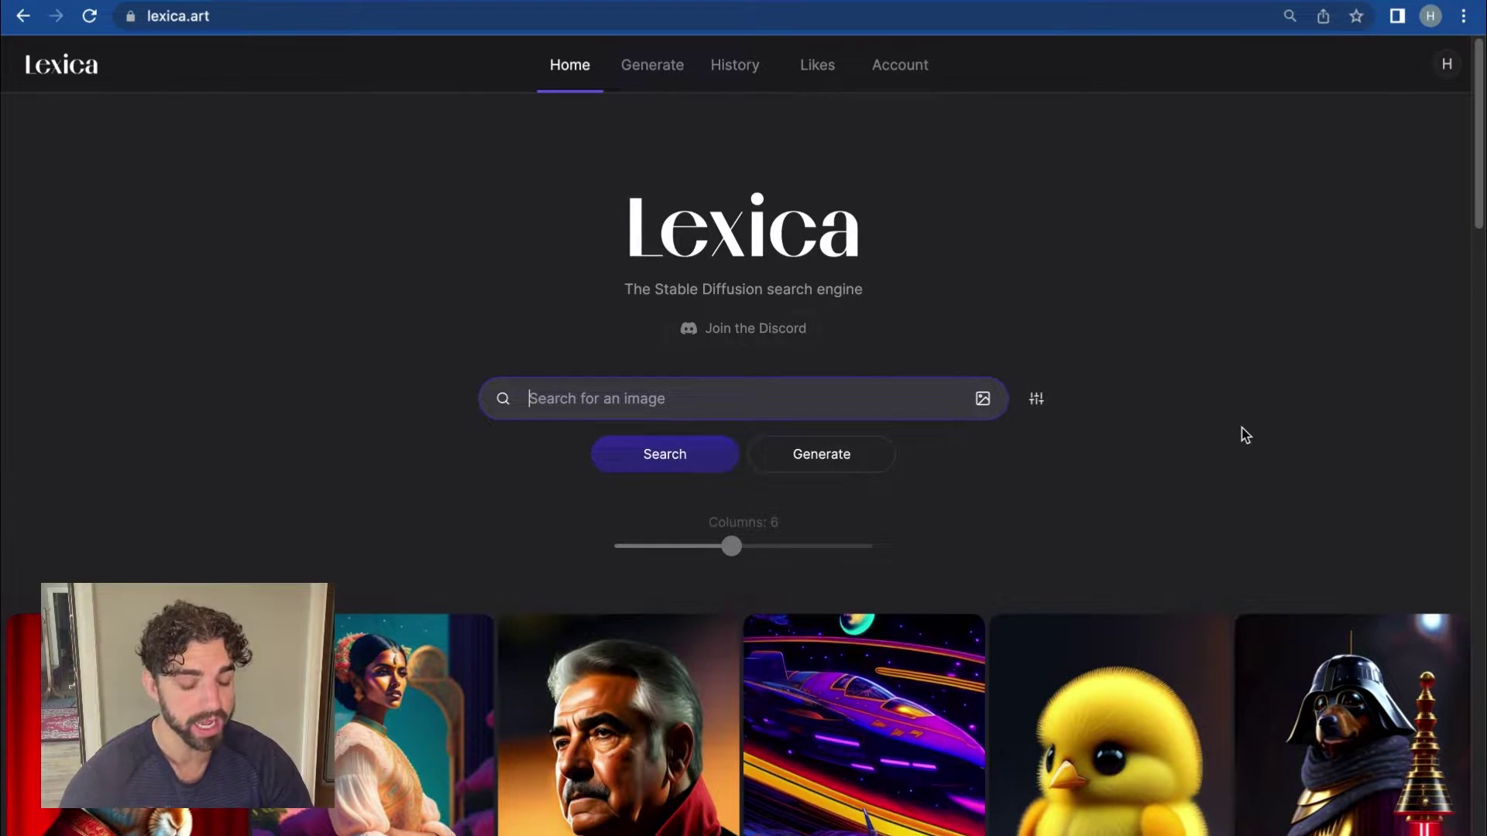
{"action": "scroll", "coordinate": [1136, 415], "scroll_direction": "down", "scroll_amount": 3}
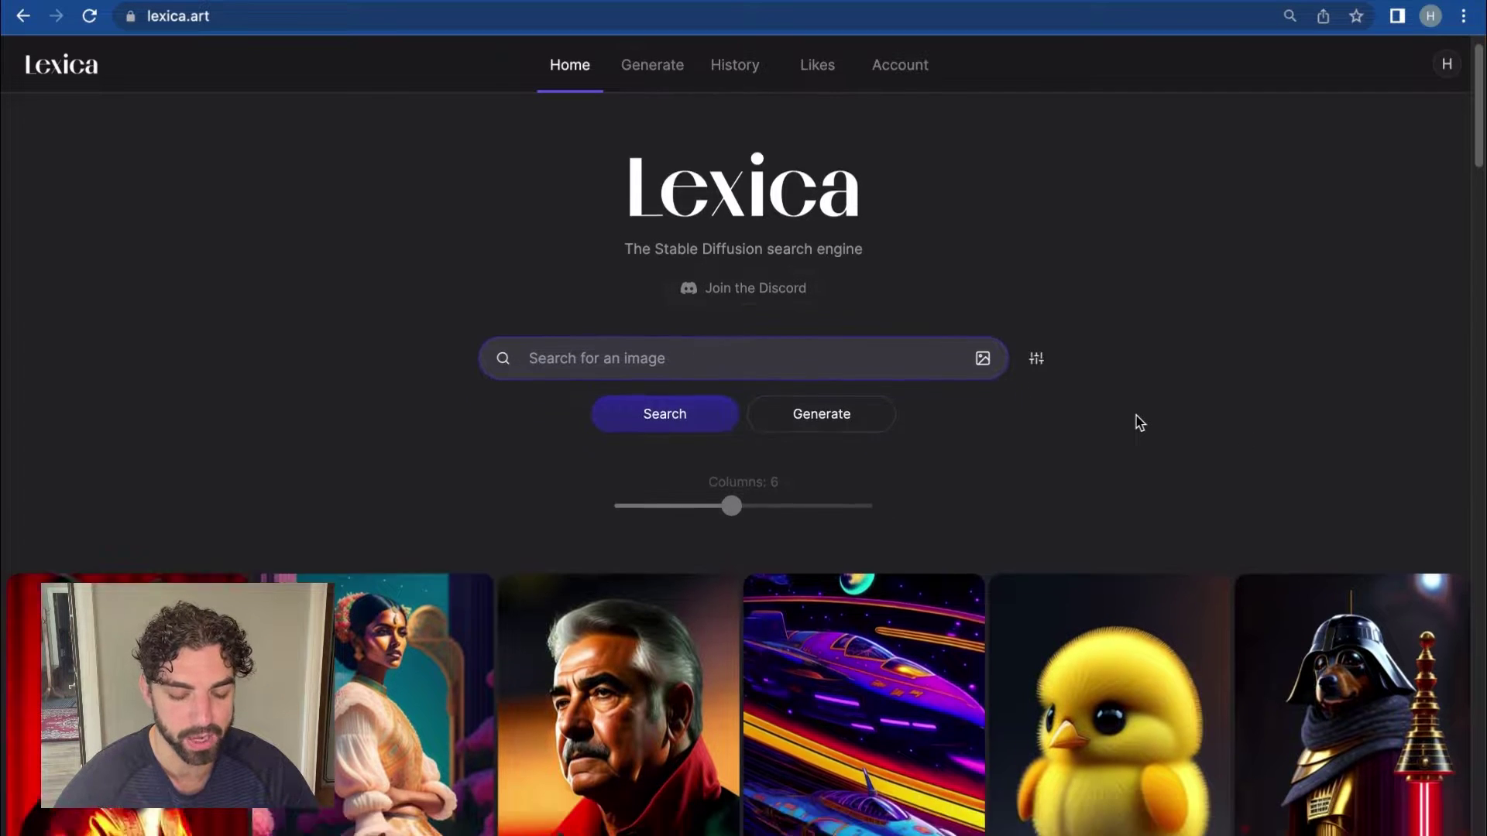
{"action": "scroll", "coordinate": [1138, 422], "scroll_direction": "up", "scroll_amount": 3}
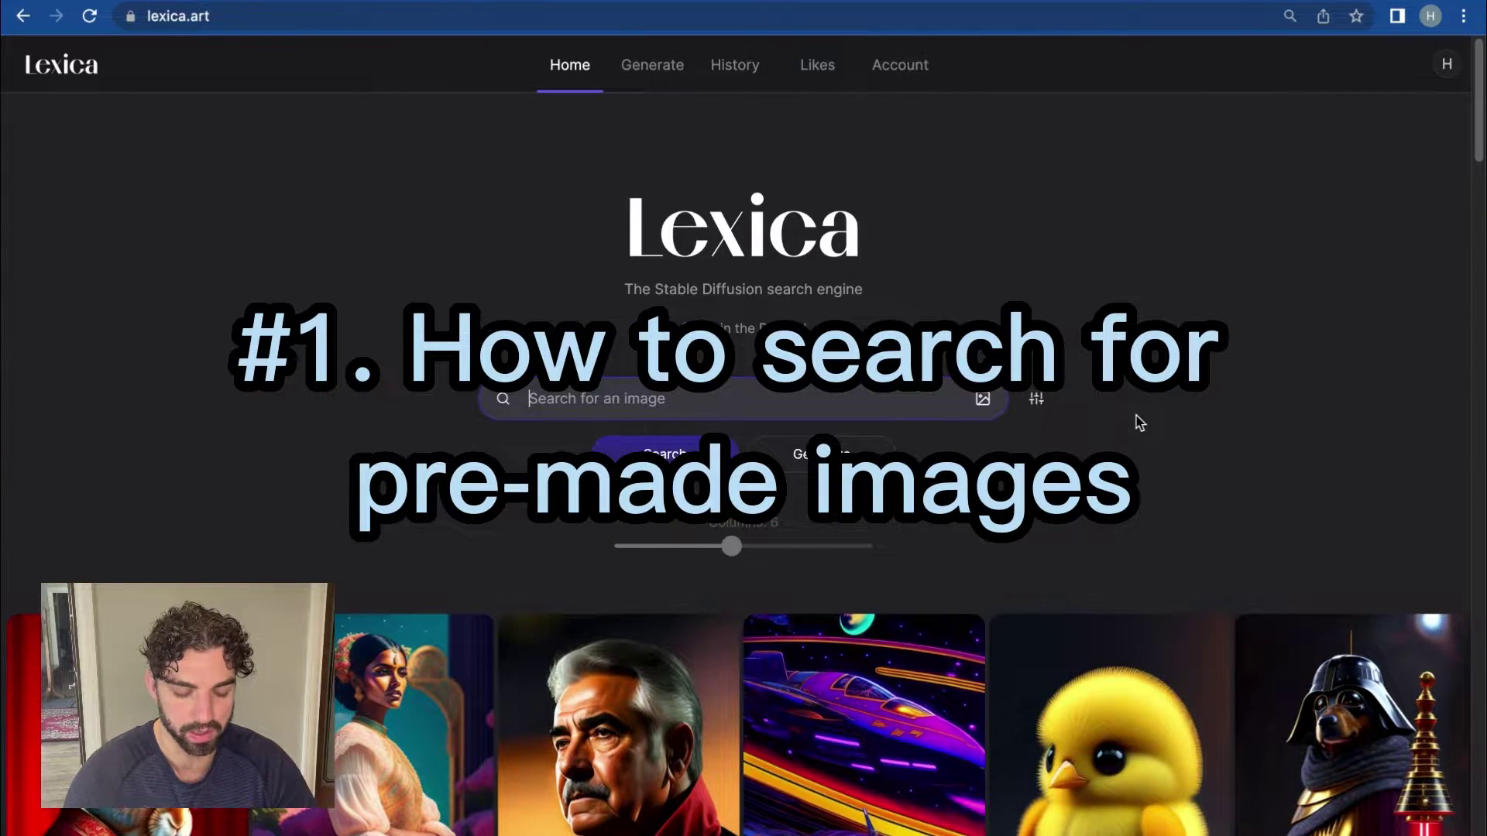
{"action": "type", "text": "Purp"}
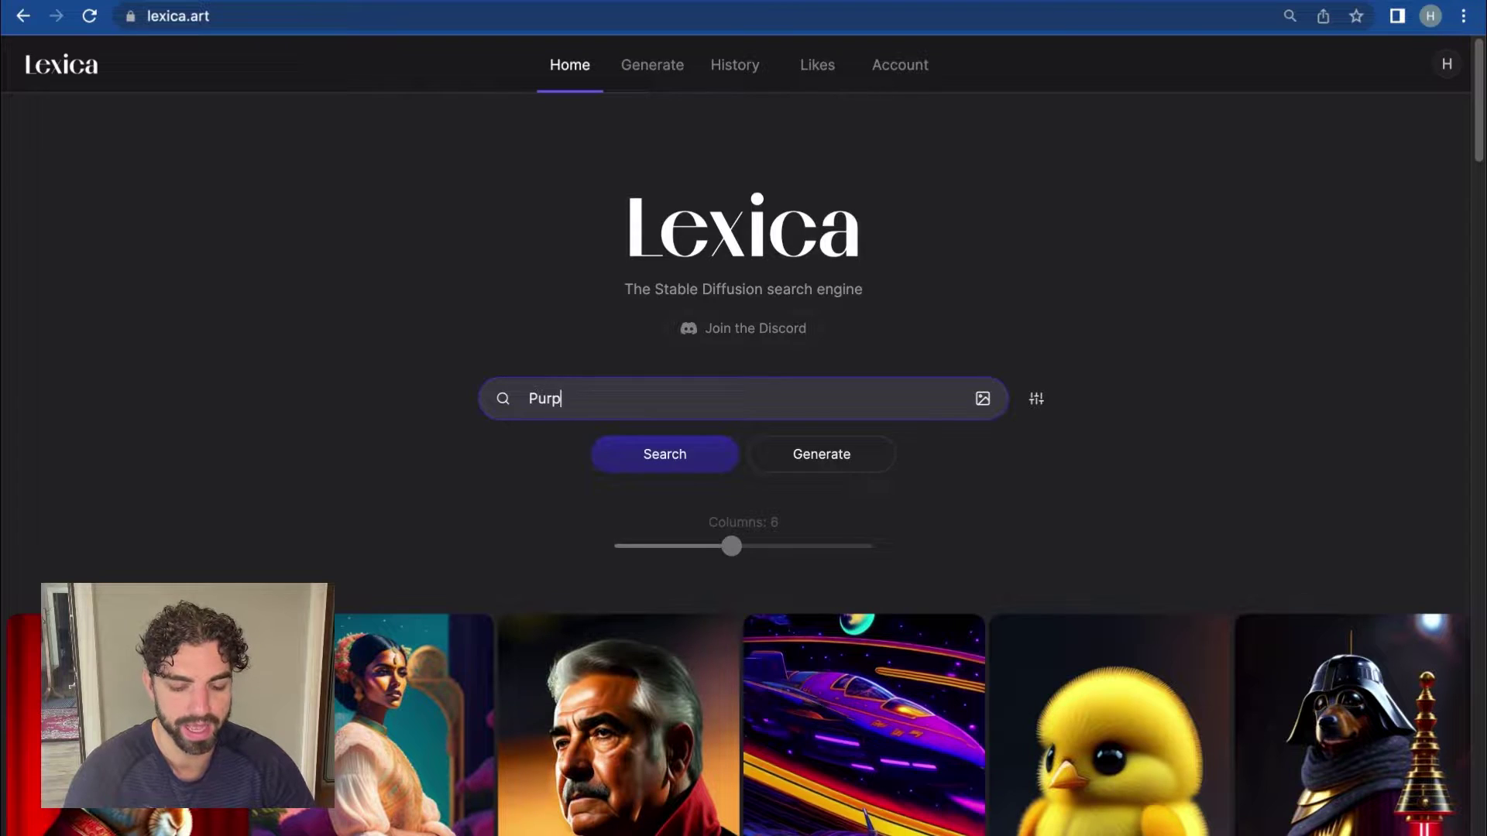
{"action": "type", "text": "le cat overlooking"}
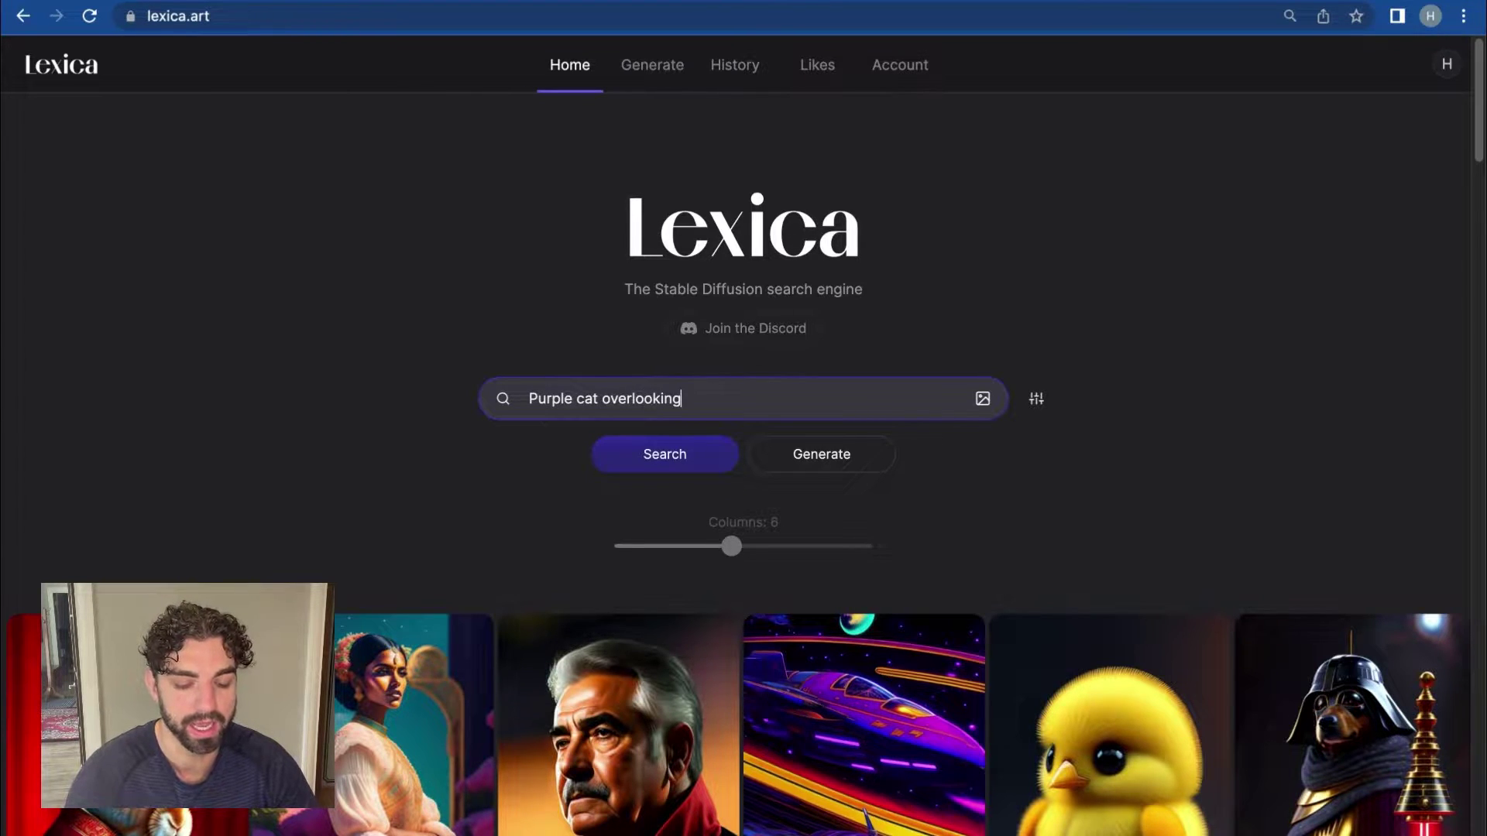
{"action": "type", "text": " mountains with a"}
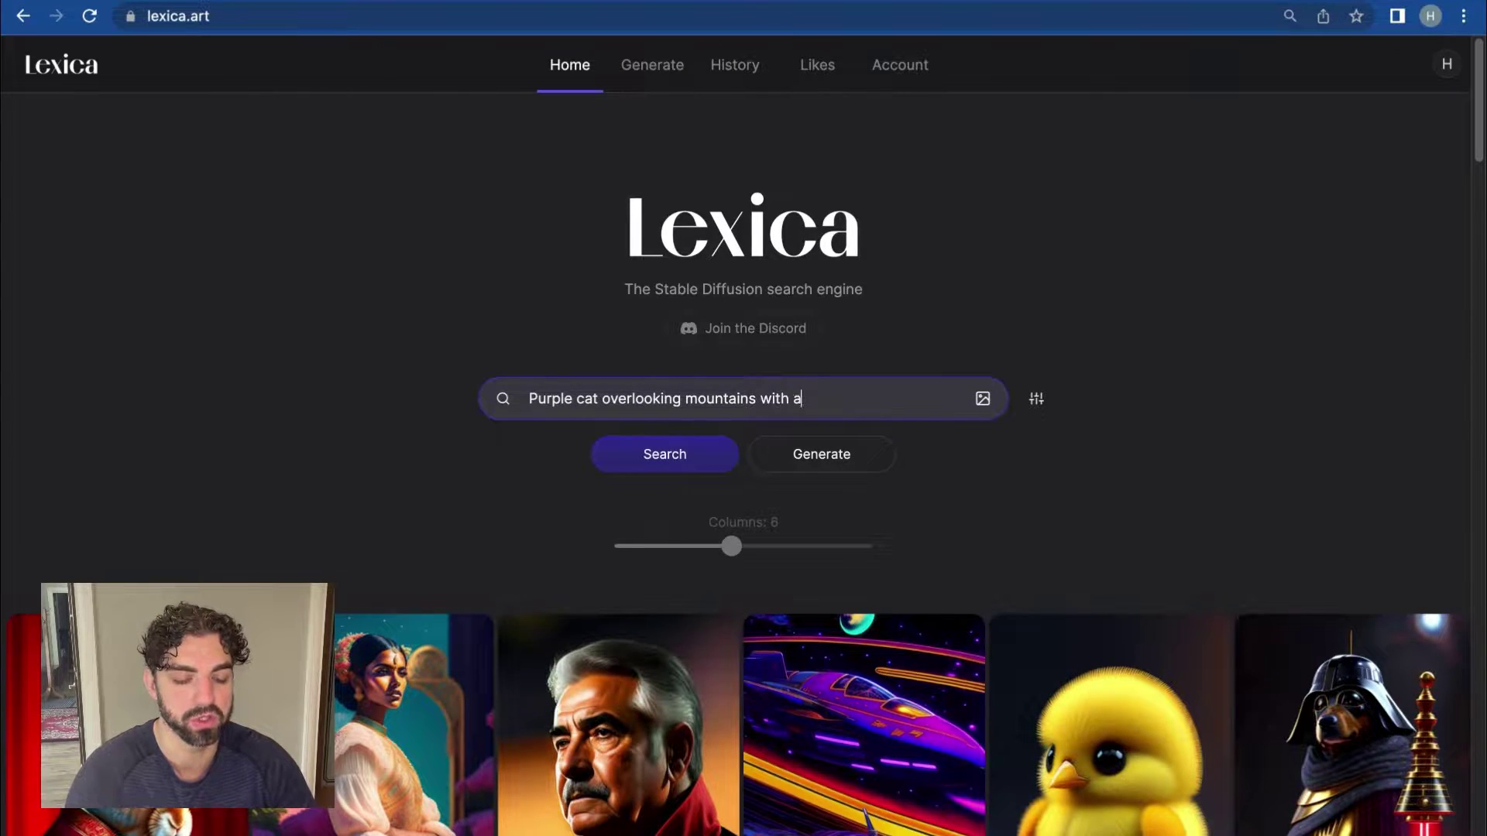
{"action": "type", "text": " star in the distance"}
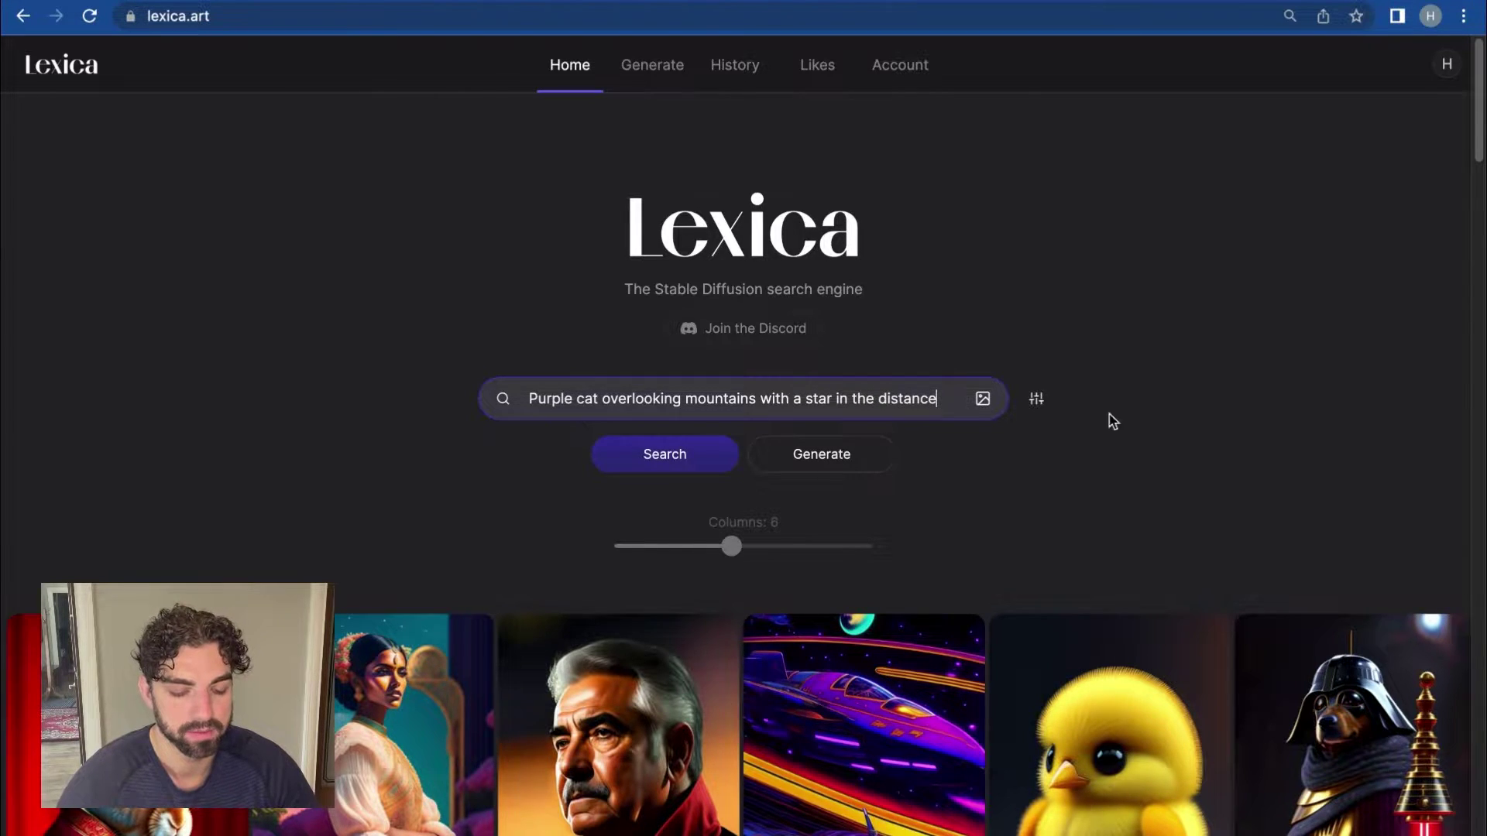
{"action": "key", "text": "Return"}
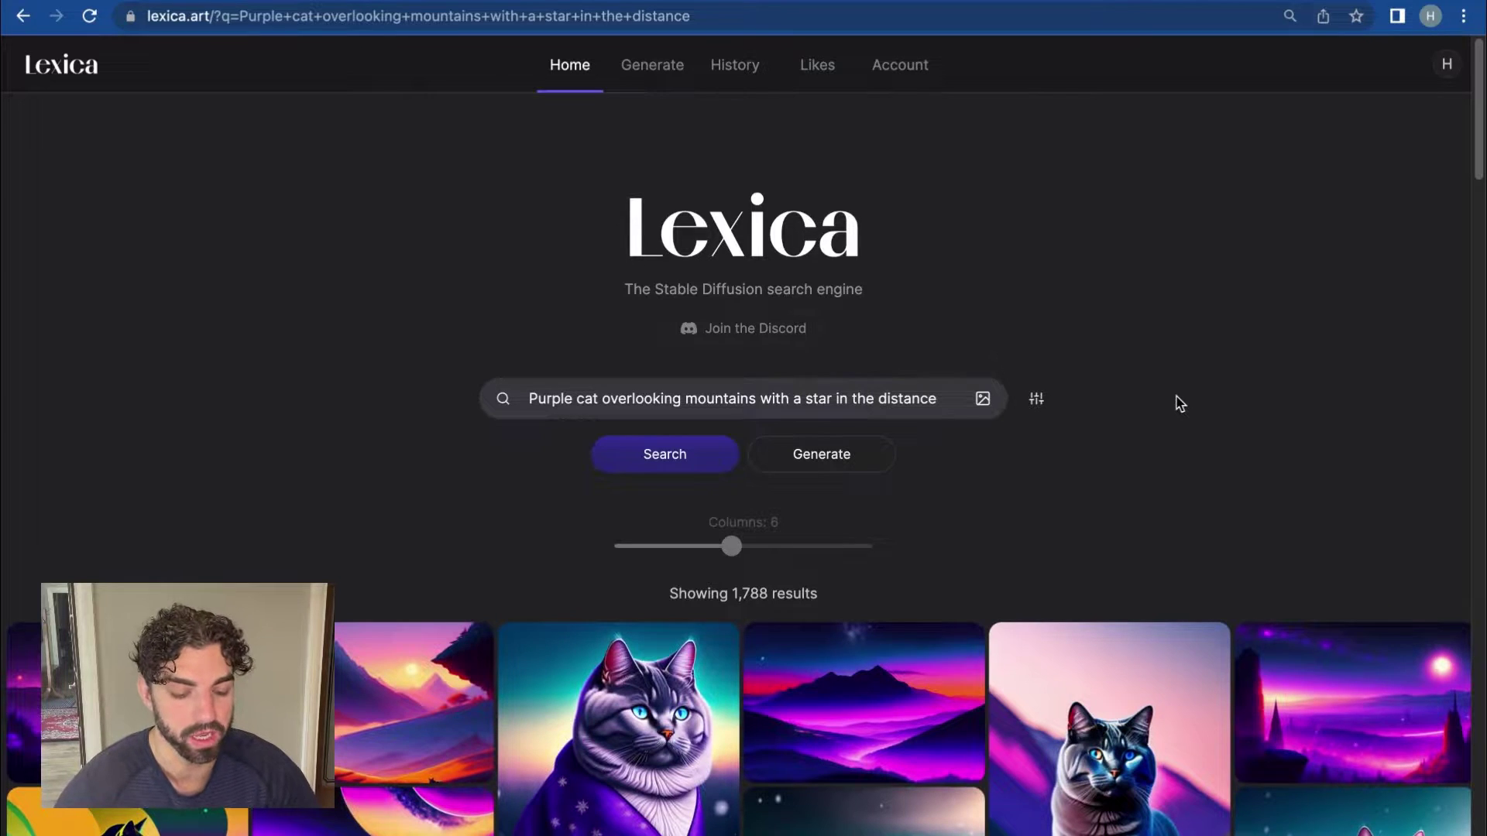
Scroll the 1,788 results and open the white British shorthair image's details.
{"action": "scroll", "coordinate": [1213, 403], "scroll_direction": "down", "scroll_amount": 2}
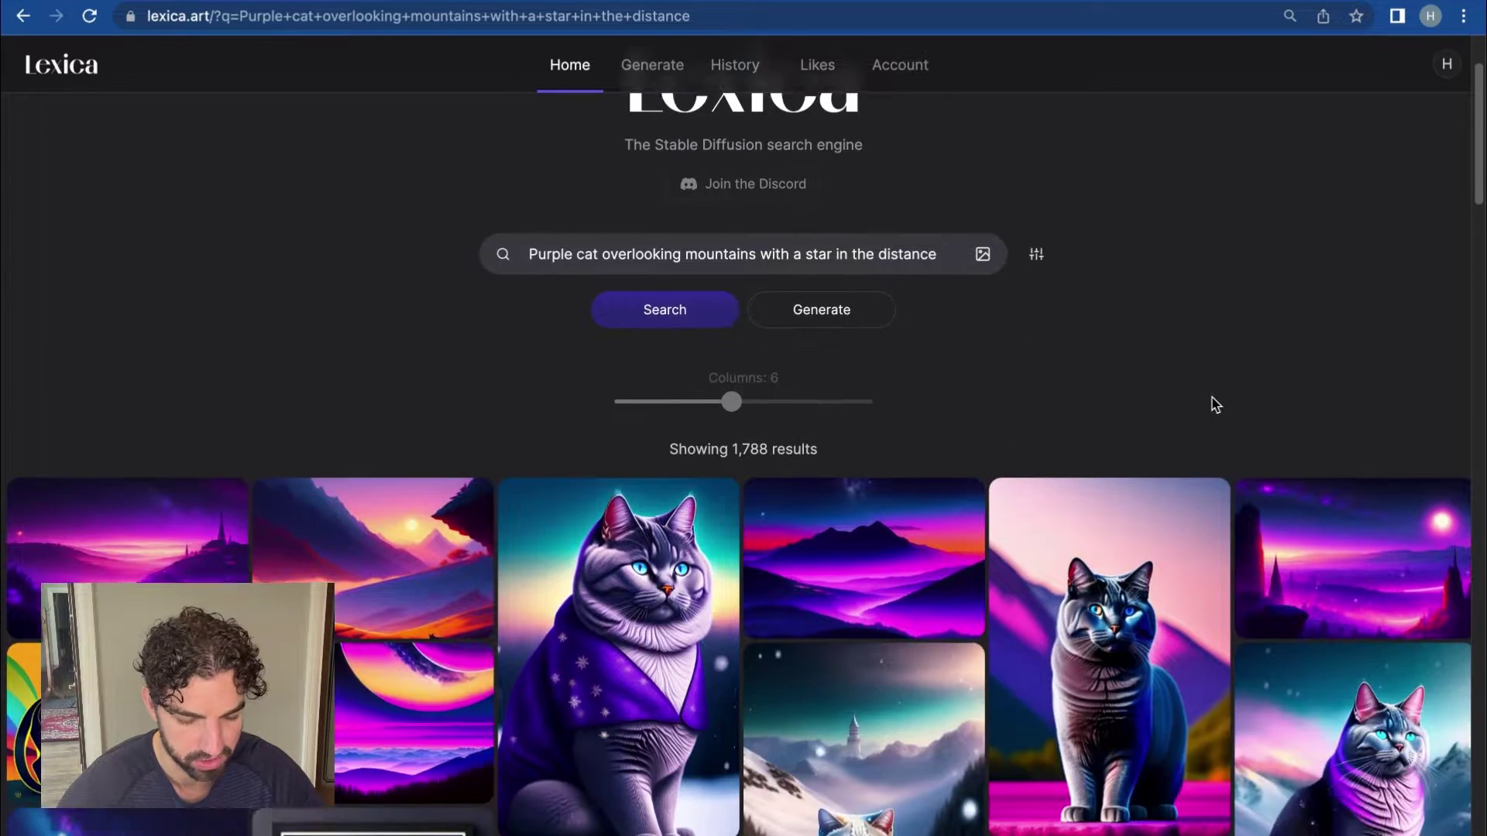
{"action": "scroll", "coordinate": [1213, 403], "scroll_direction": "down", "scroll_amount": 3}
{"action": "scroll", "coordinate": [1027, 480], "scroll_direction": "down", "scroll_amount": 1}
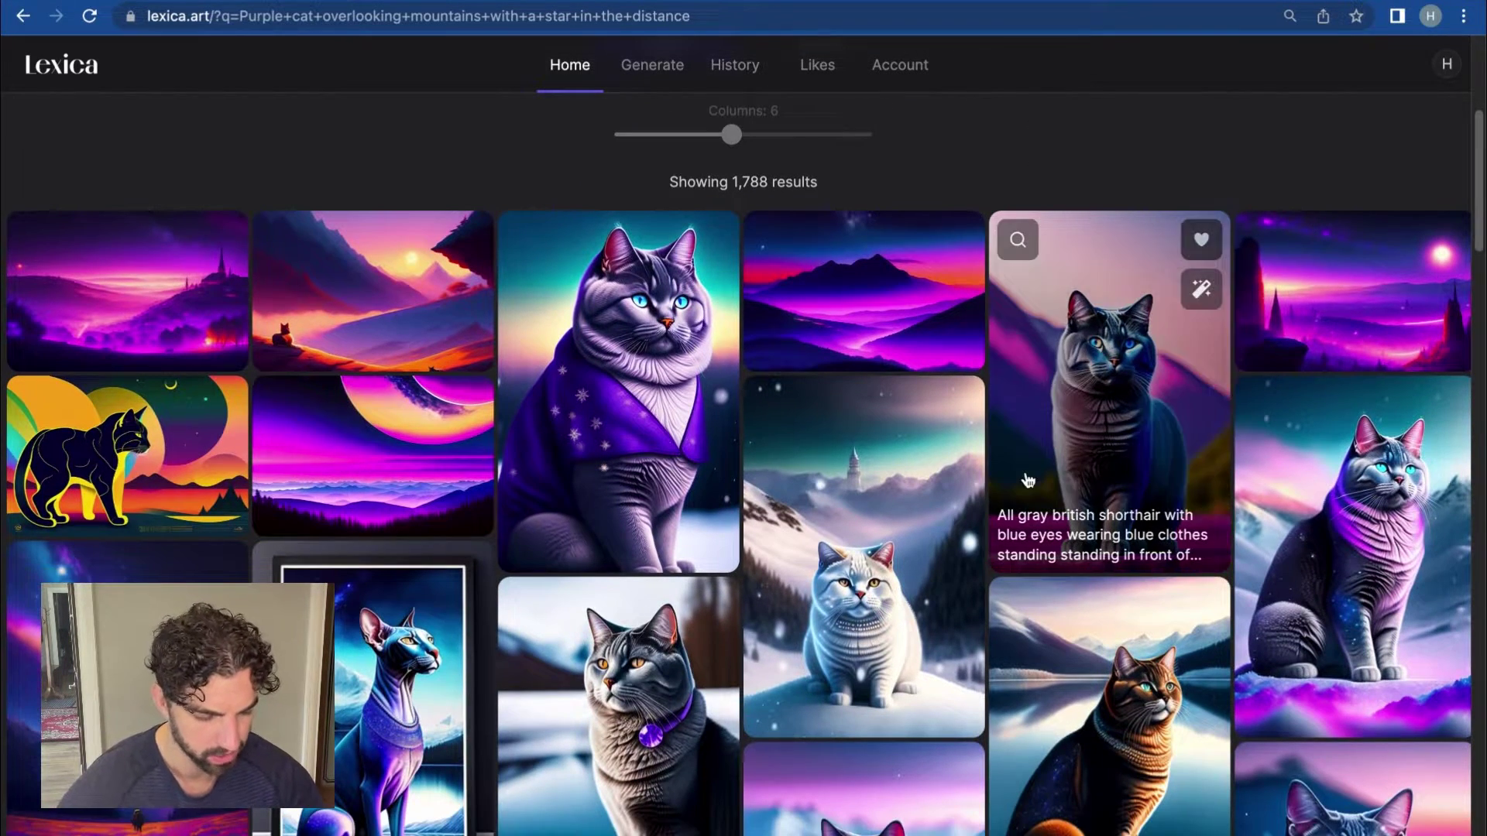
{"action": "scroll", "coordinate": [1217, 502], "scroll_direction": "down", "scroll_amount": 3}
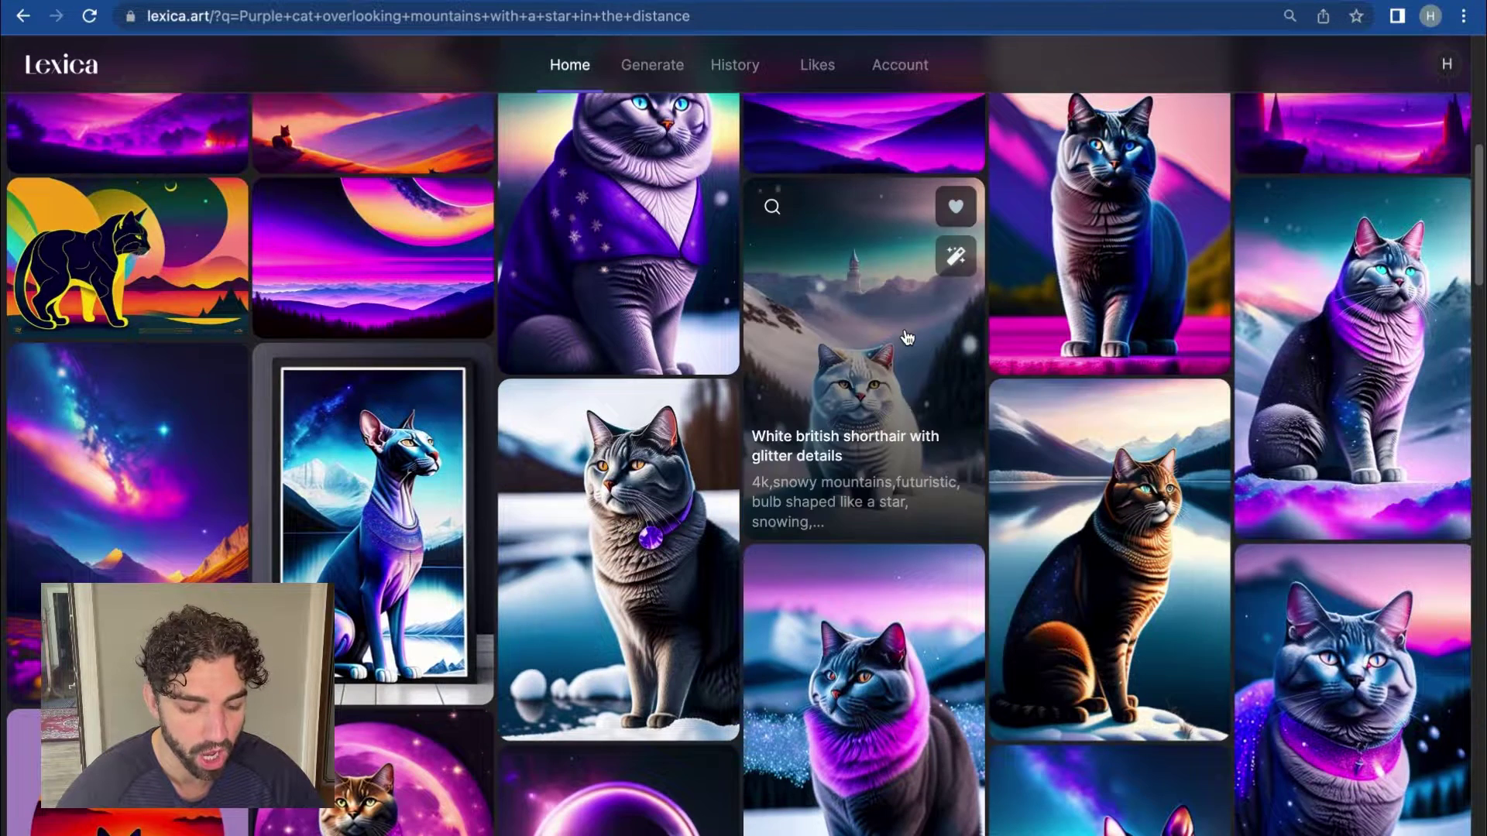
{"action": "left_click", "coordinate": [905, 327]}
Look over the prompt, then view the second, third and fourth variations of the image.
{"action": "double_click", "coordinate": [497, 143]}
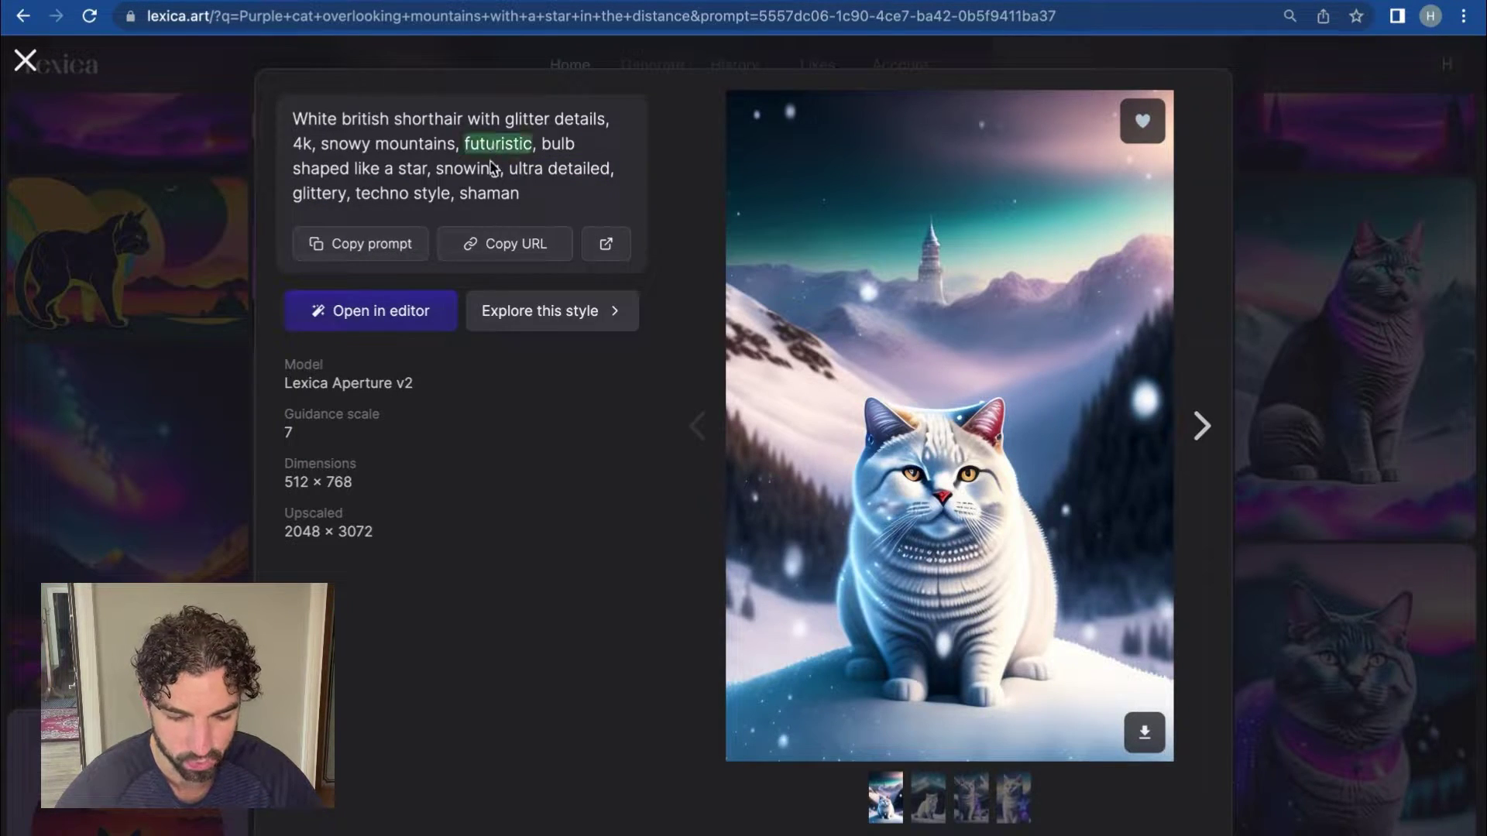
{"action": "left_click", "coordinate": [502, 191]}
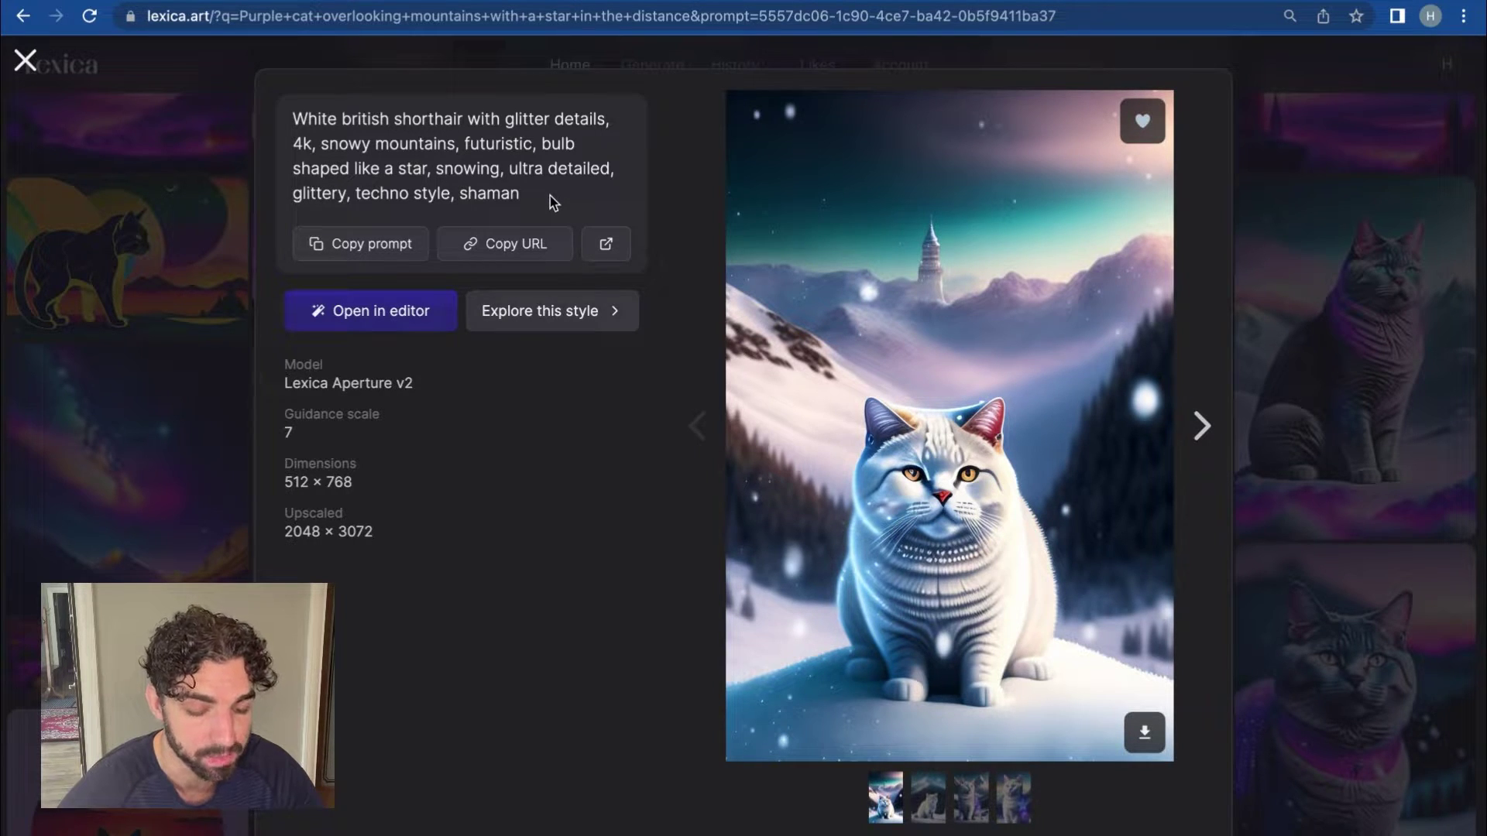
{"action": "left_click", "coordinate": [925, 792]}
{"action": "left_click", "coordinate": [967, 806]}
{"action": "left_click", "coordinate": [1015, 806]}
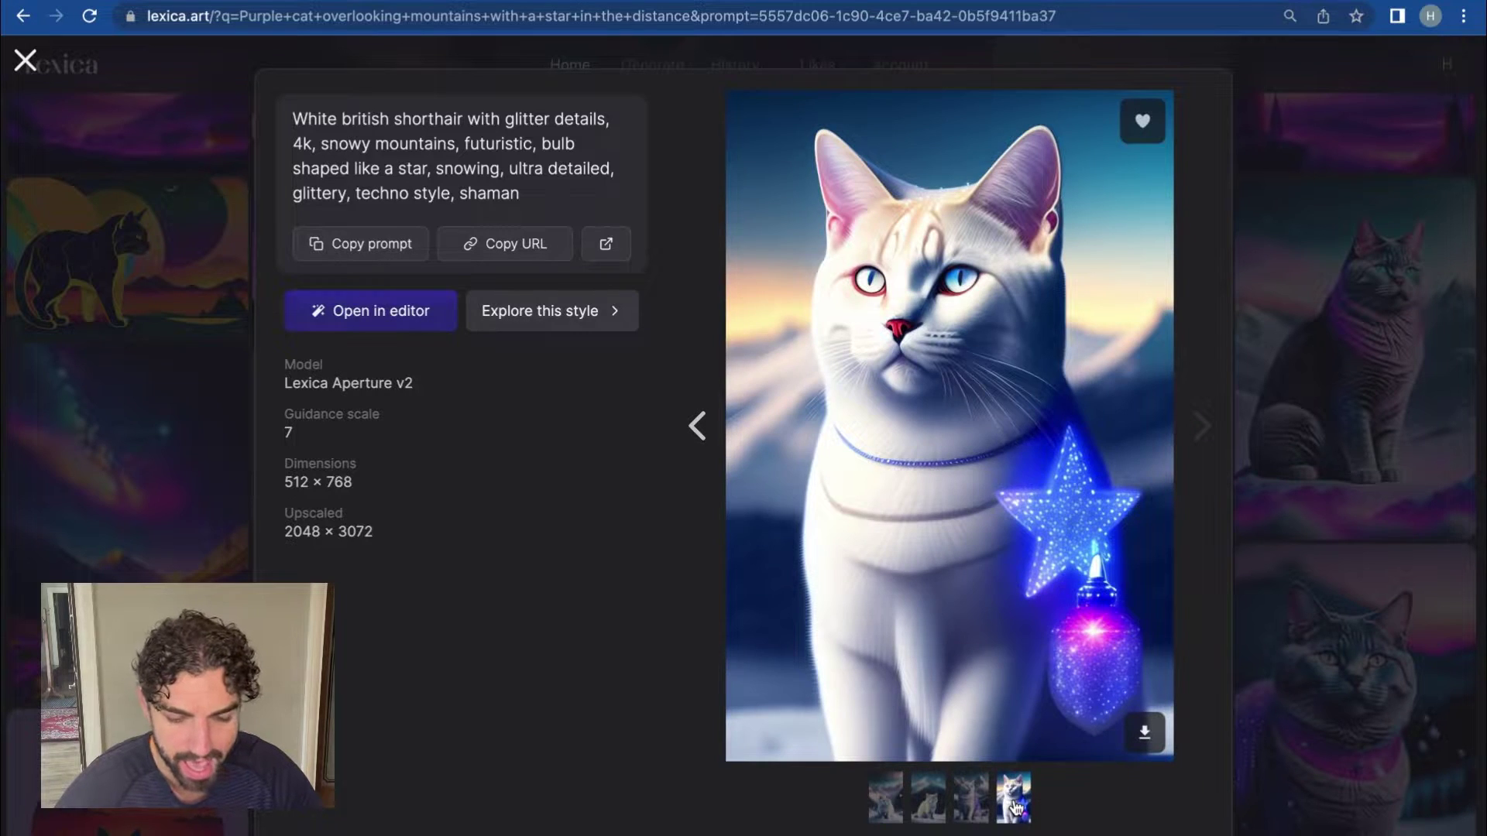
Return to the first variation and explore its style, listing 1,518 similar images.
{"action": "left_click", "coordinate": [888, 810]}
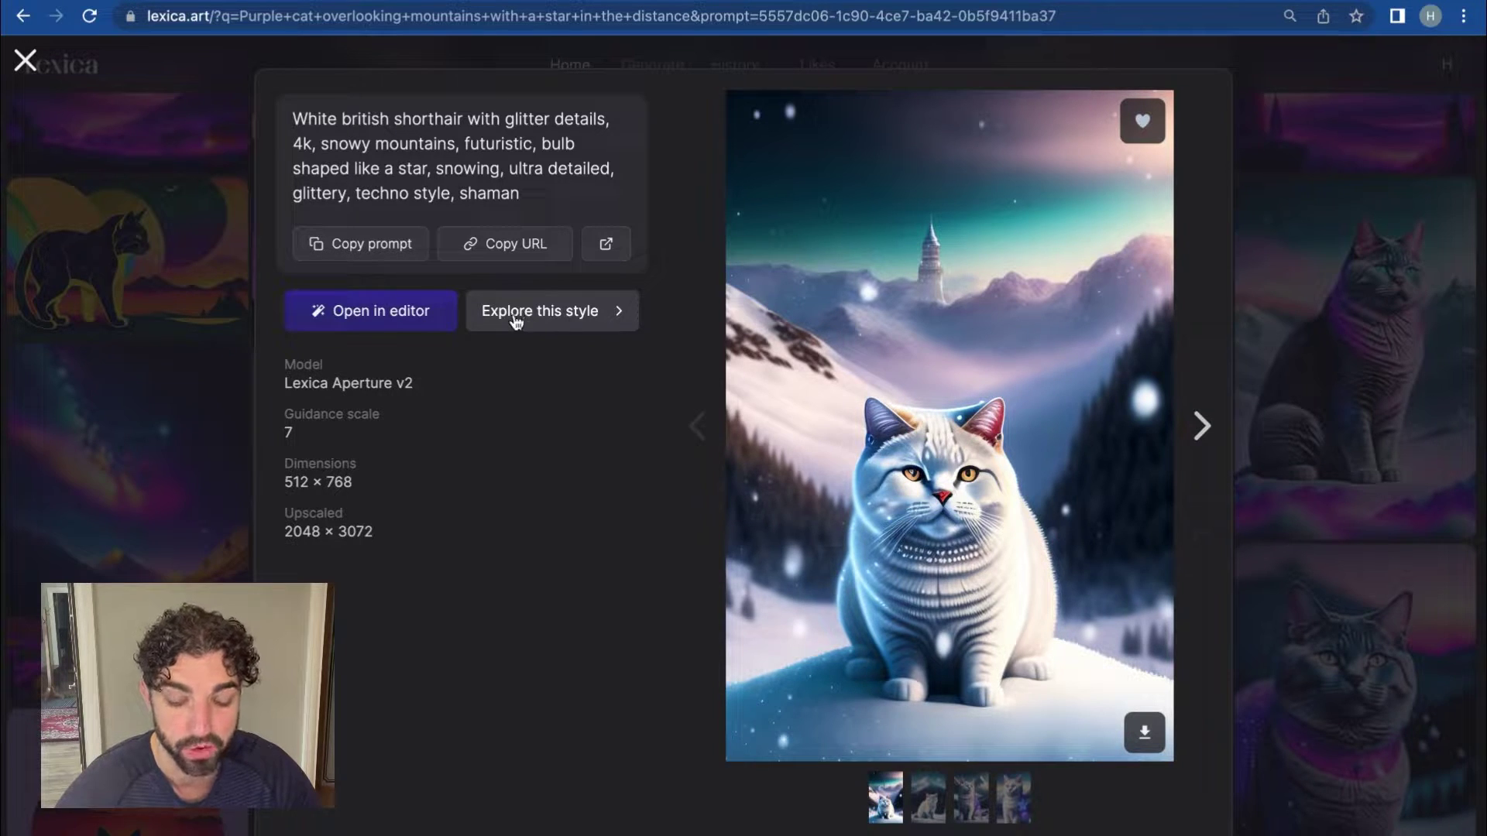
{"action": "left_click", "coordinate": [519, 314]}
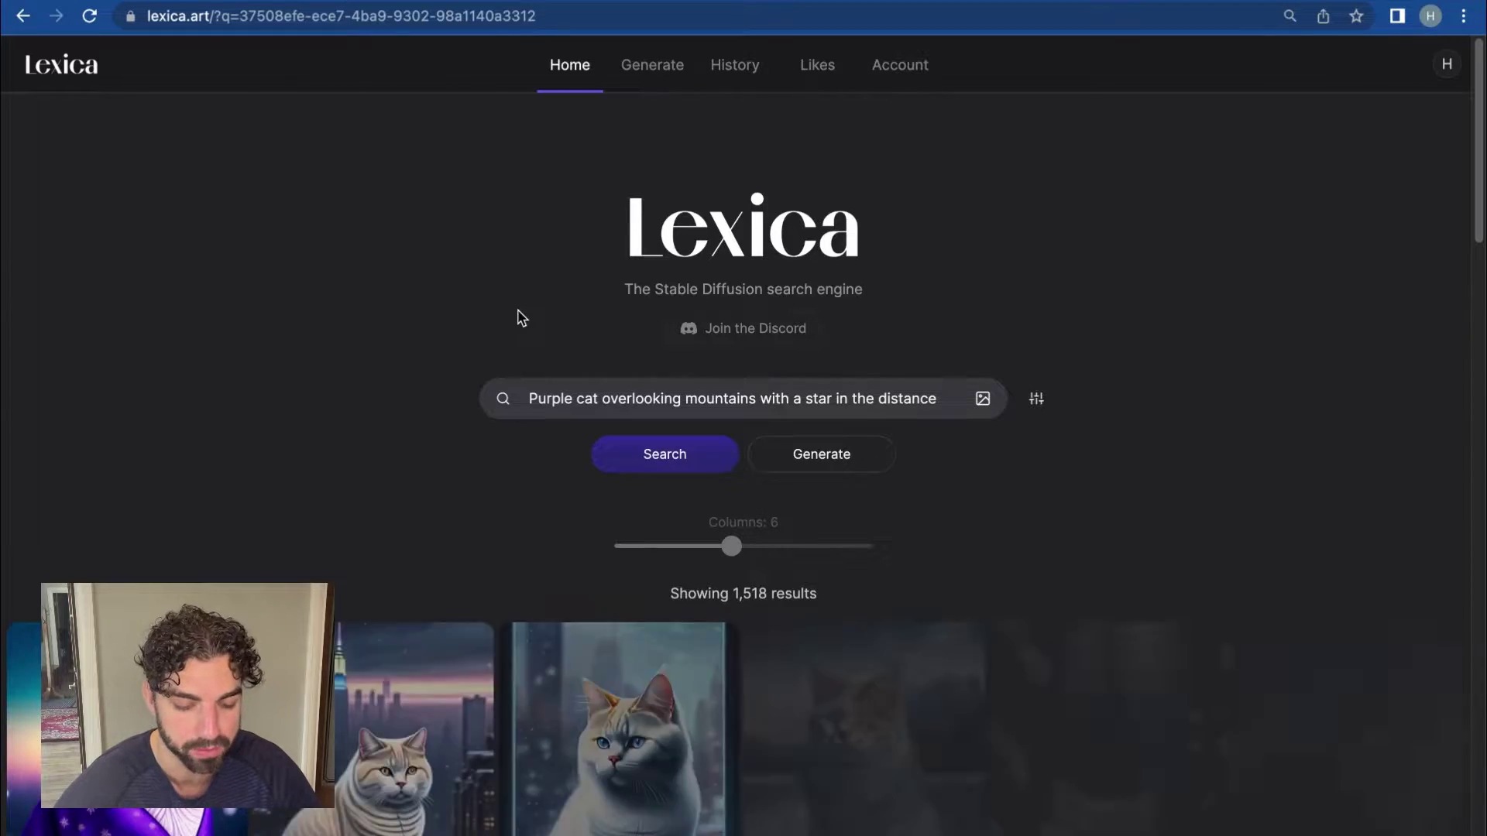
{"action": "scroll", "coordinate": [1144, 399], "scroll_direction": "down", "scroll_amount": 10}
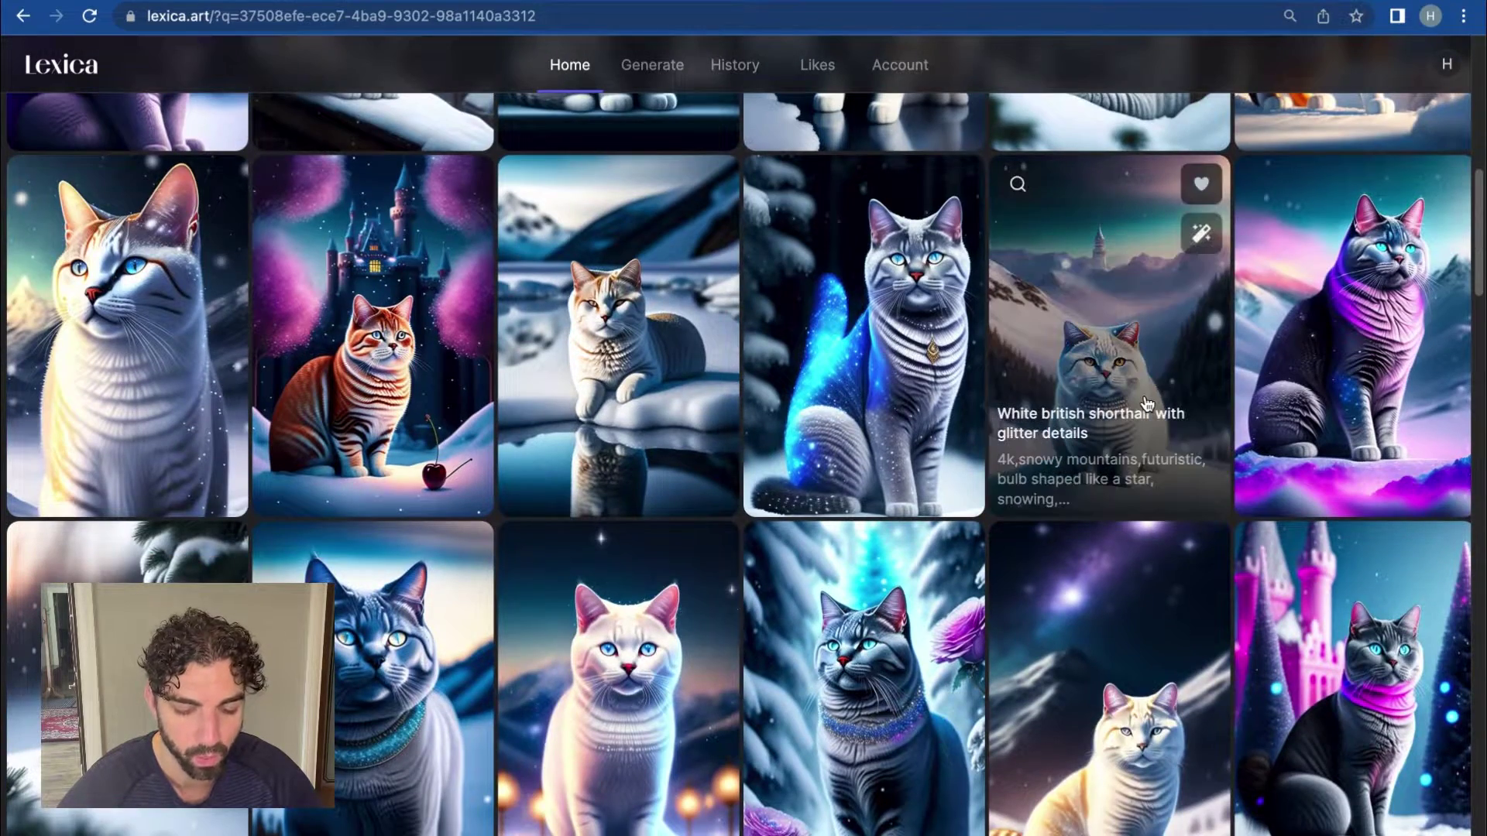
{"action": "mouse_move", "coordinate": [706, 592]}
{"action": "scroll", "coordinate": [706, 592], "scroll_direction": "up", "scroll_amount": 10}
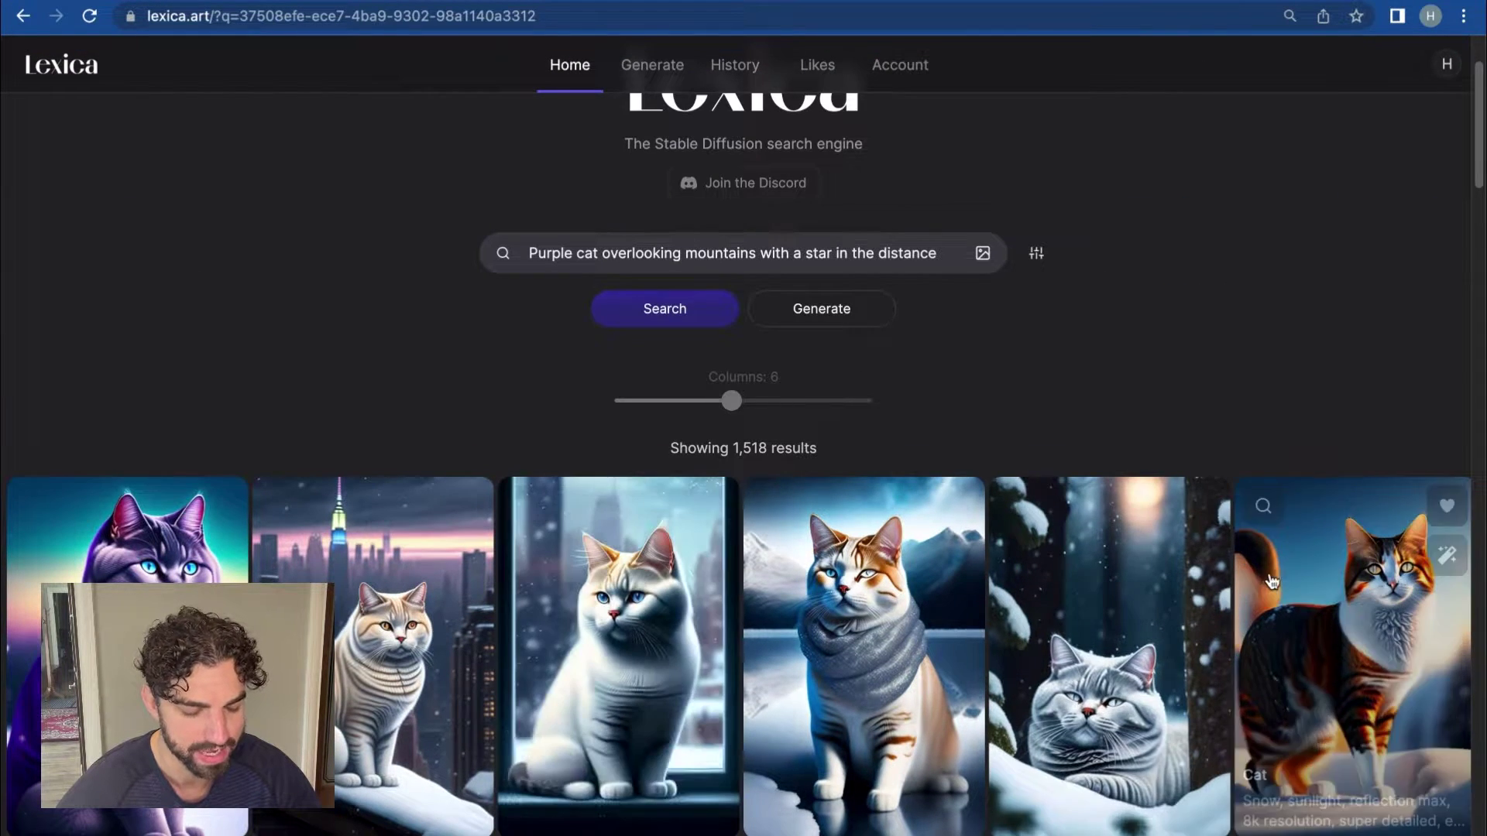
{"action": "mouse_move", "coordinate": [768, 655]}
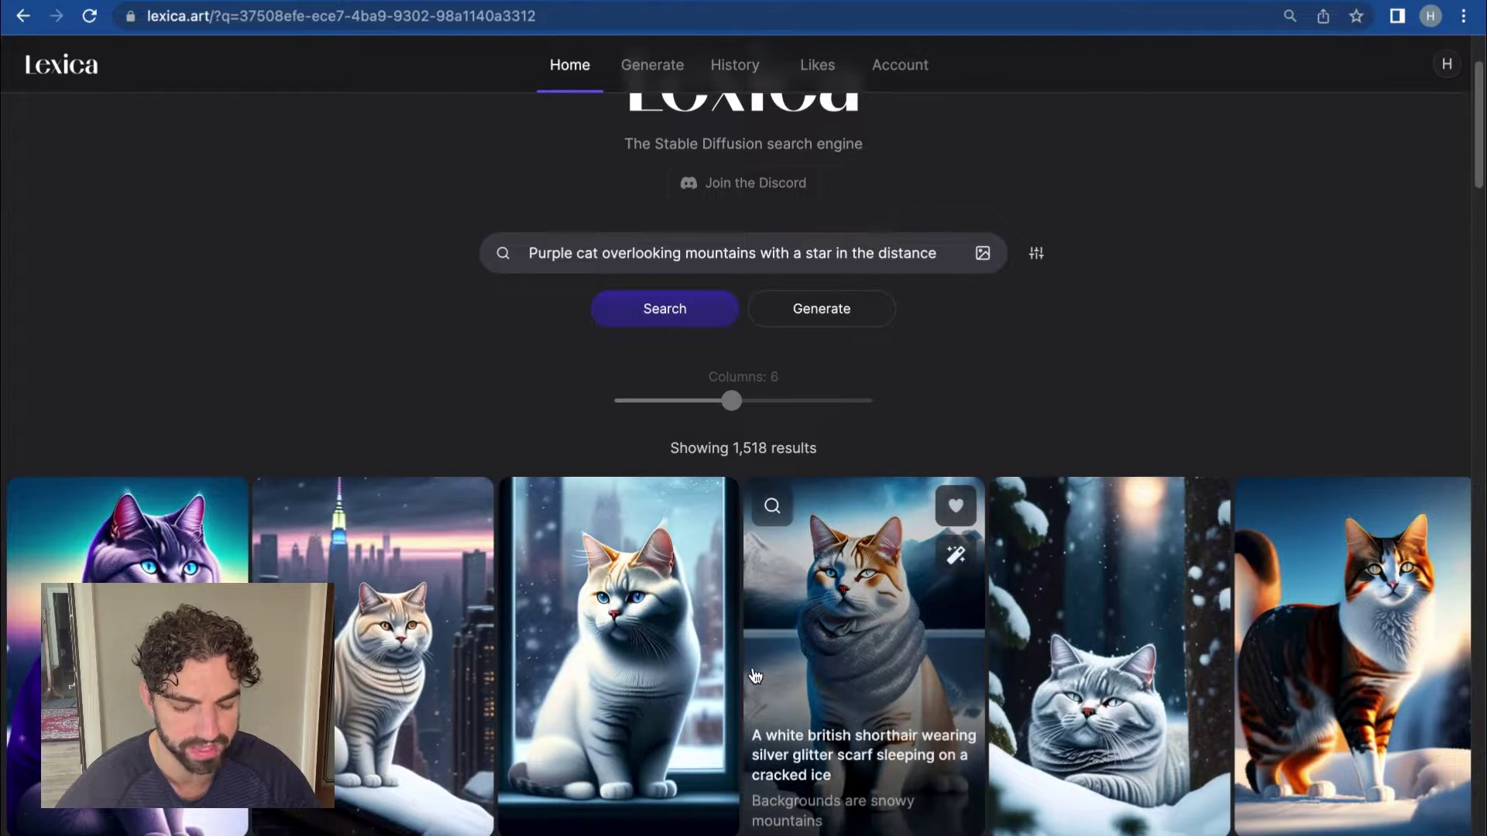
{"action": "scroll", "coordinate": [755, 674], "scroll_direction": "down", "scroll_amount": 5}
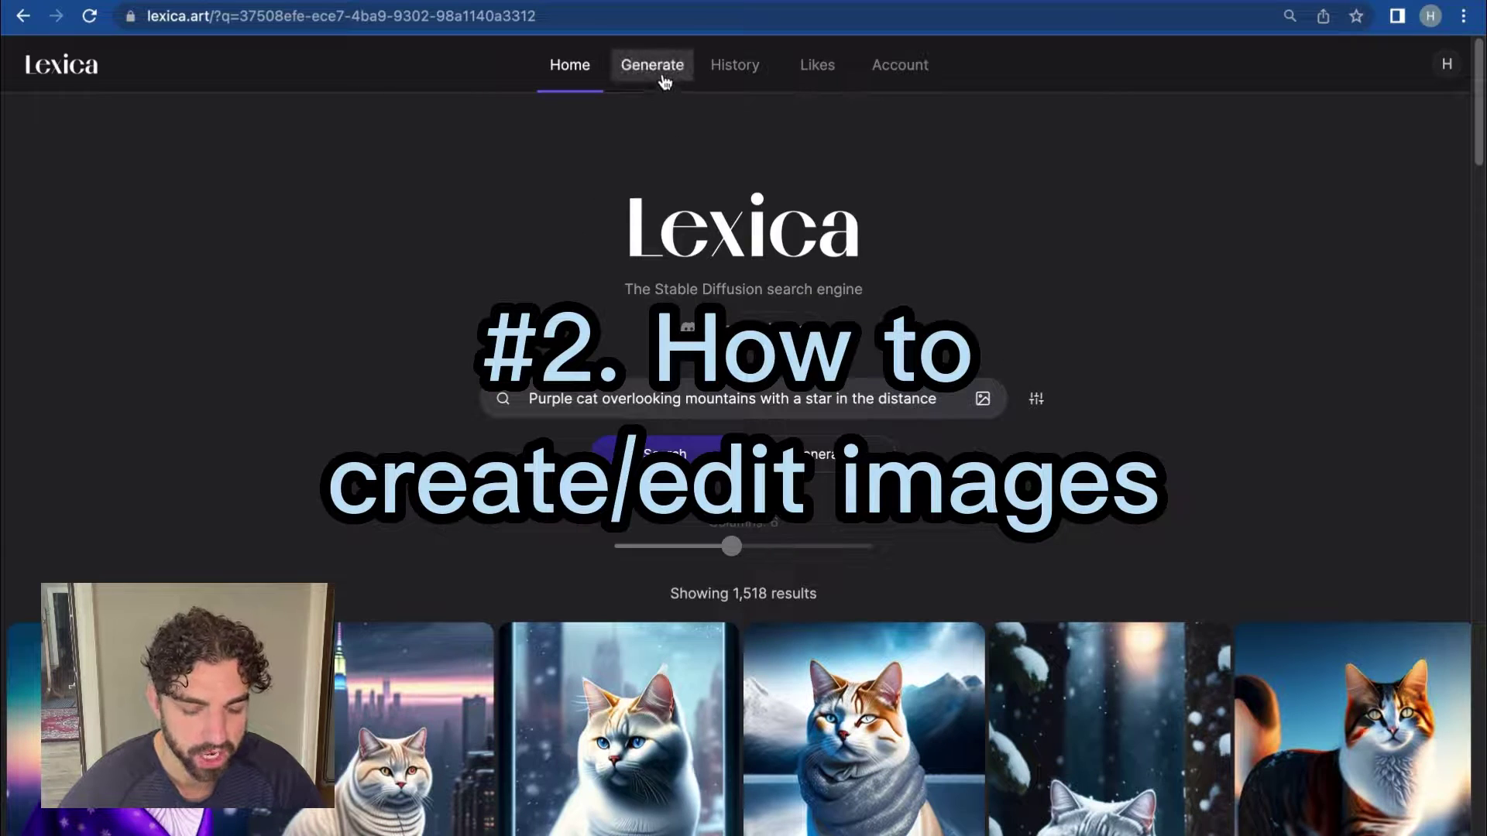
Leave the Generate page for the style results and reopen the white shorthair image (512 × 768).
{"action": "left_click", "coordinate": [663, 72]}
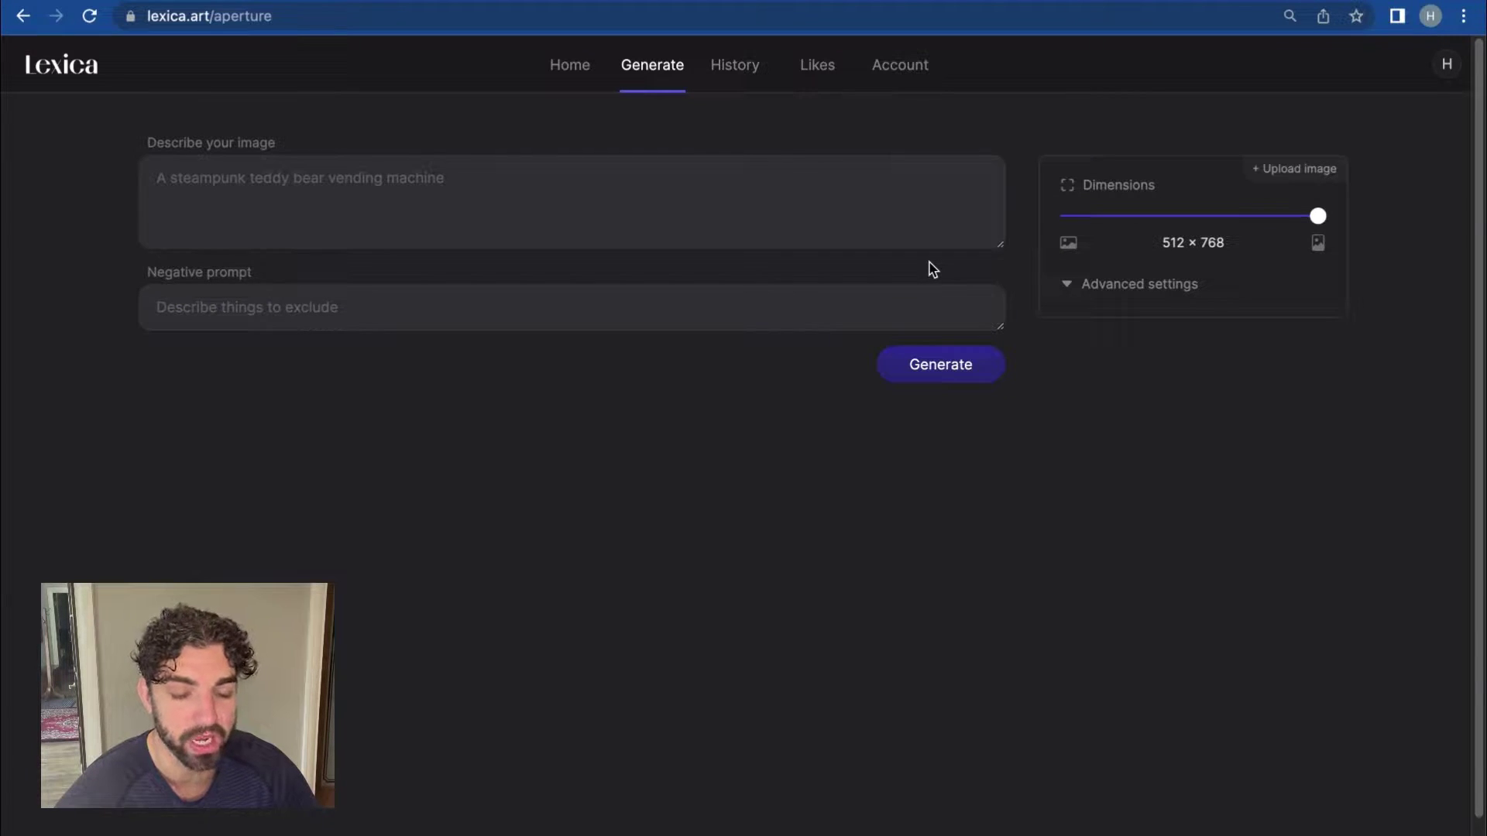
{"action": "left_click", "coordinate": [21, 19]}
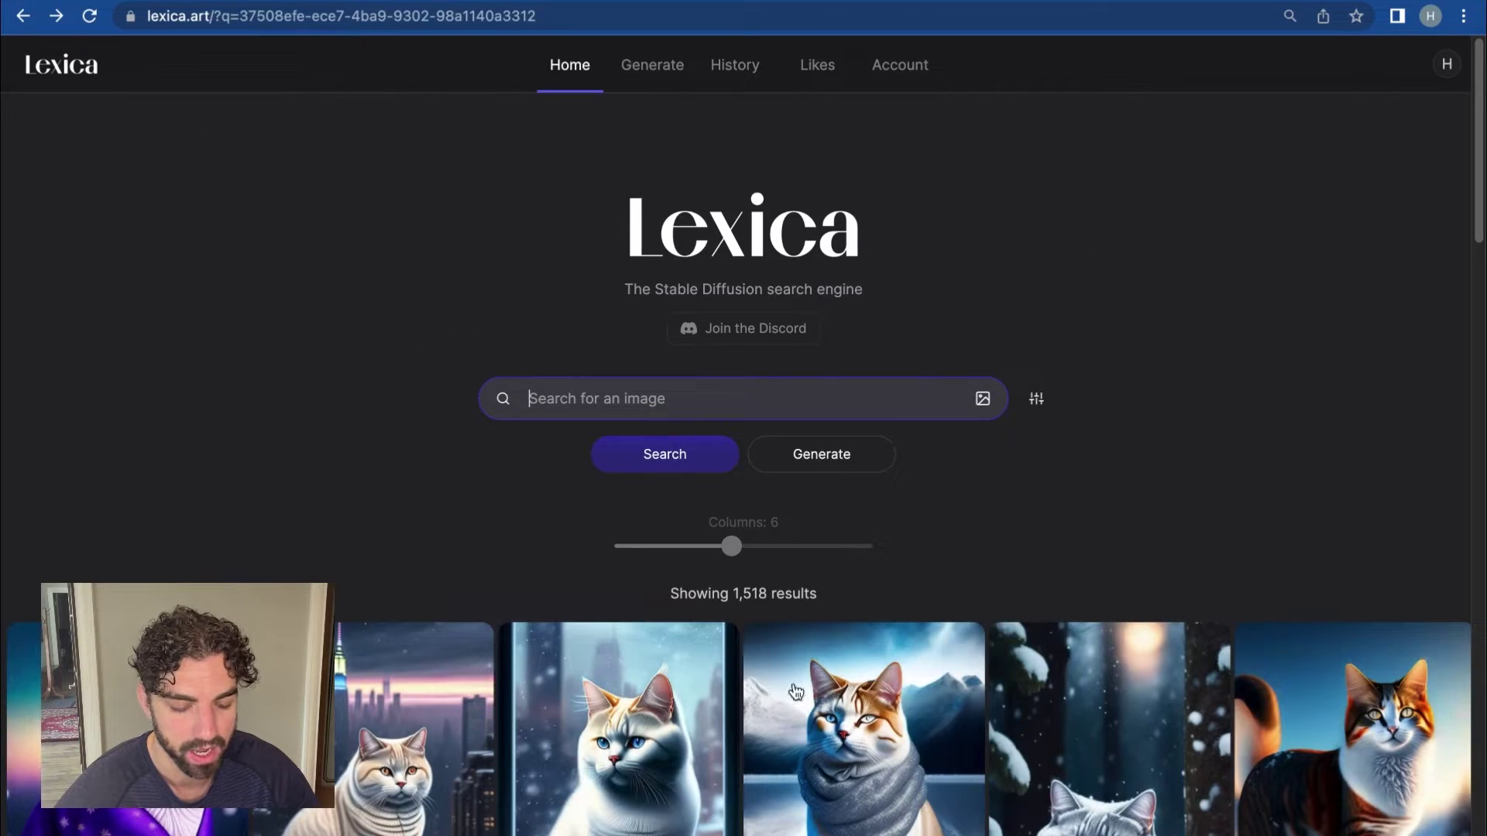
{"action": "scroll", "coordinate": [795, 691], "scroll_direction": "down", "scroll_amount": 10}
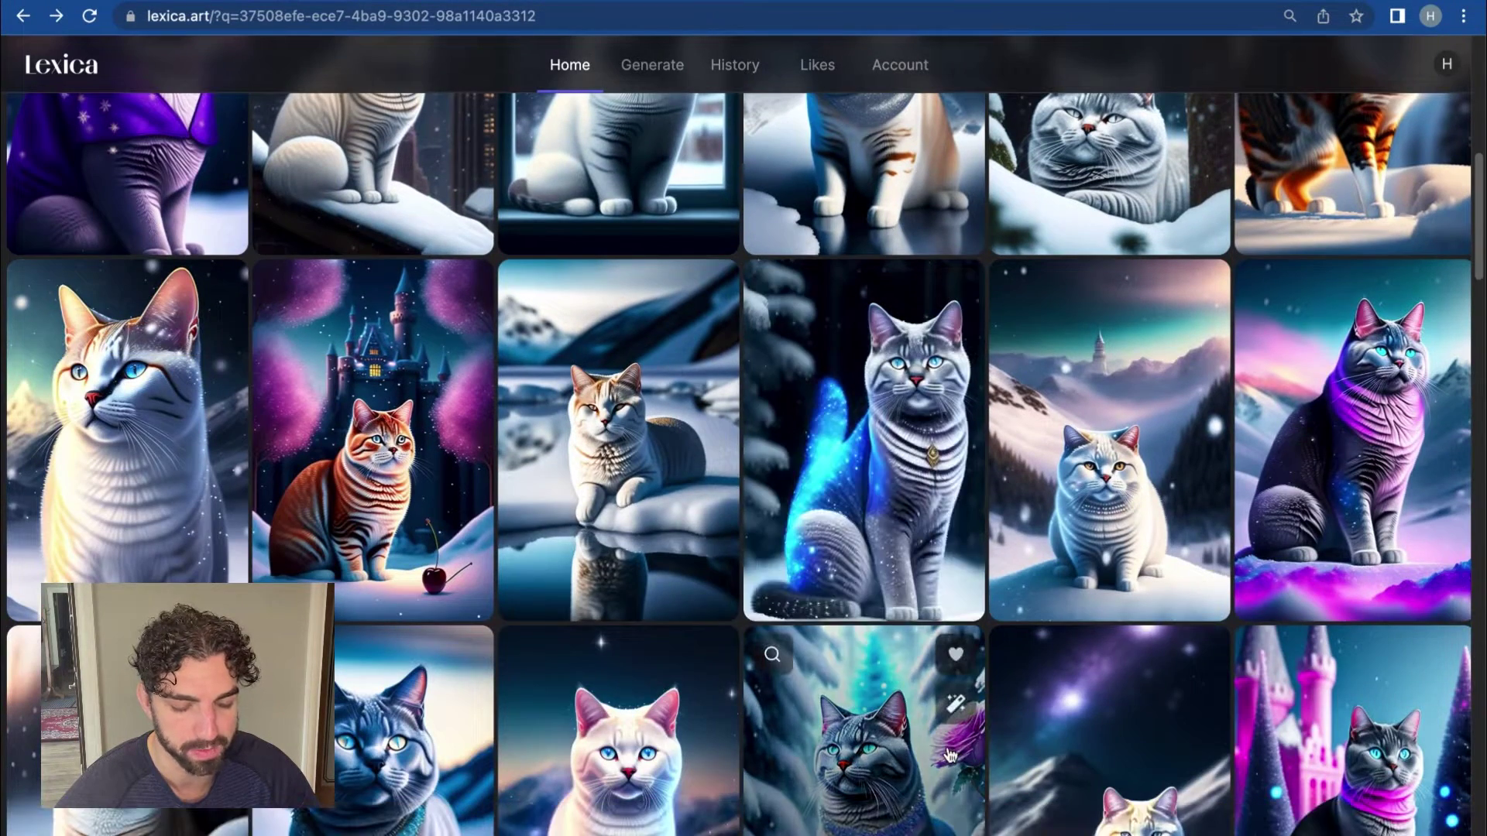
{"action": "left_click", "coordinate": [1084, 480]}
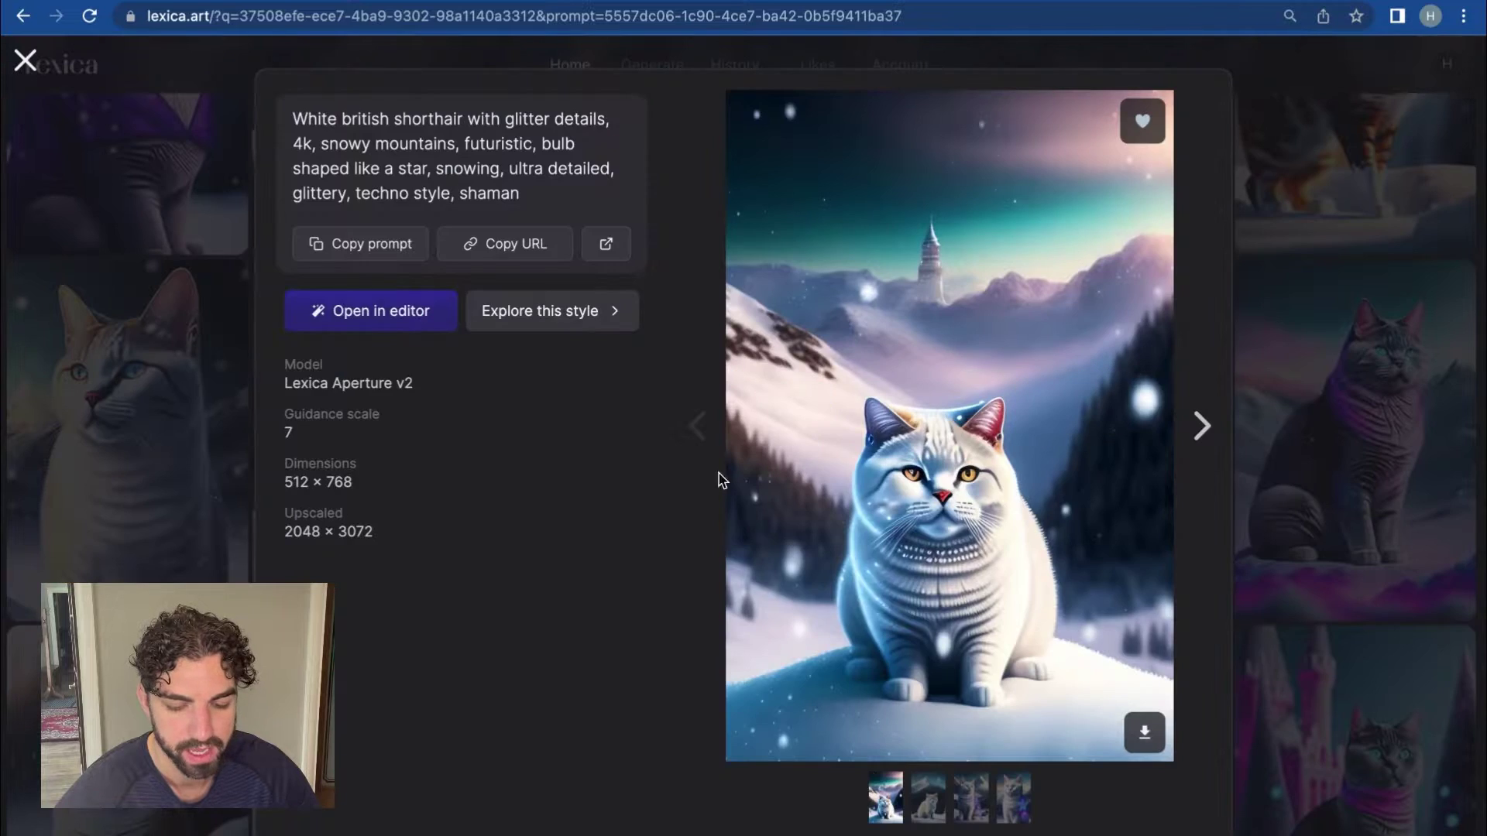
Load the image's prompt into the generator and append ', purple specs in the distance'.
{"action": "left_click", "coordinate": [364, 321]}
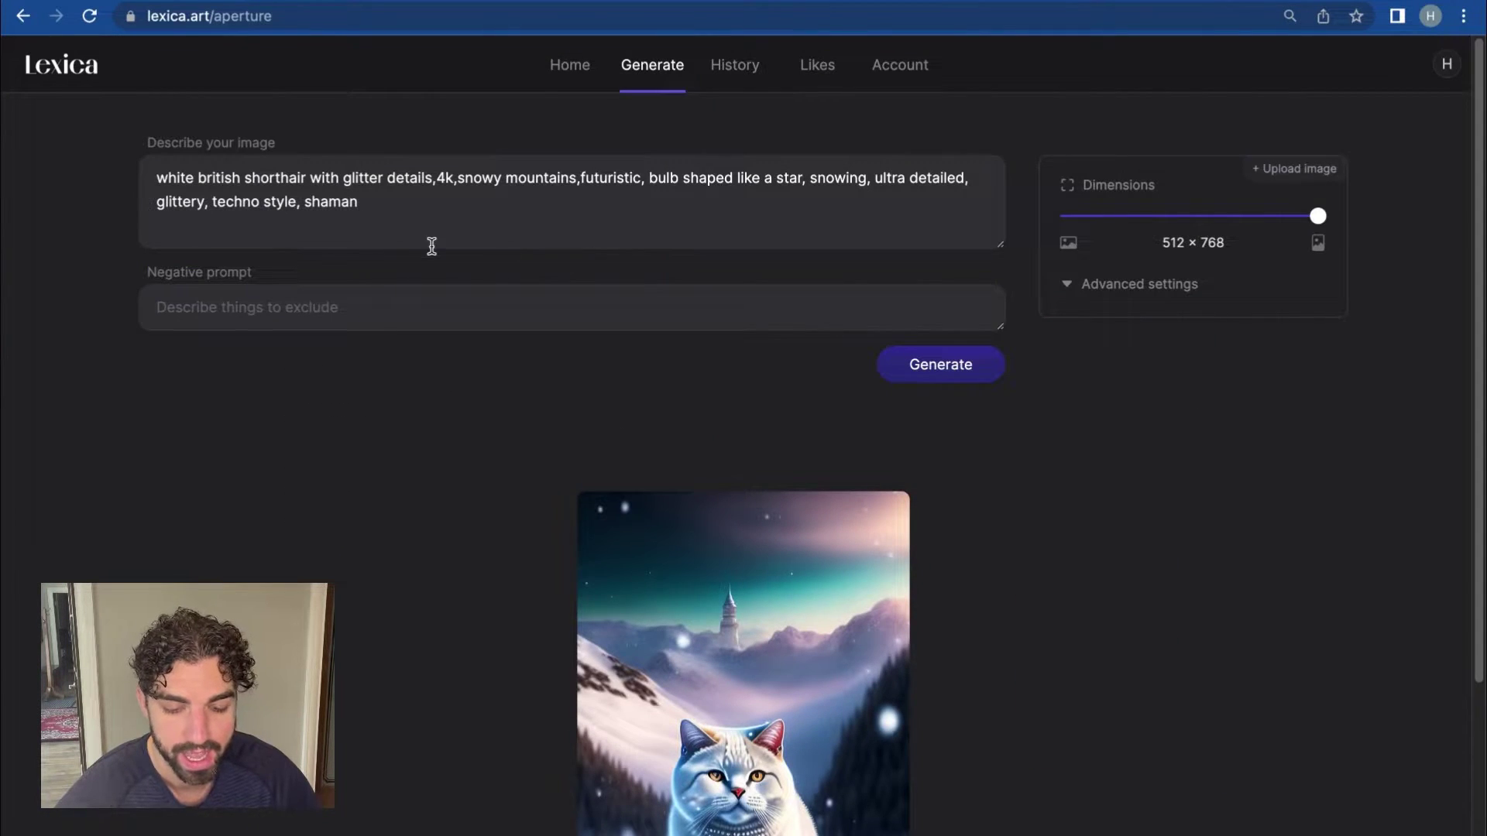
{"action": "left_click", "coordinate": [425, 205]}
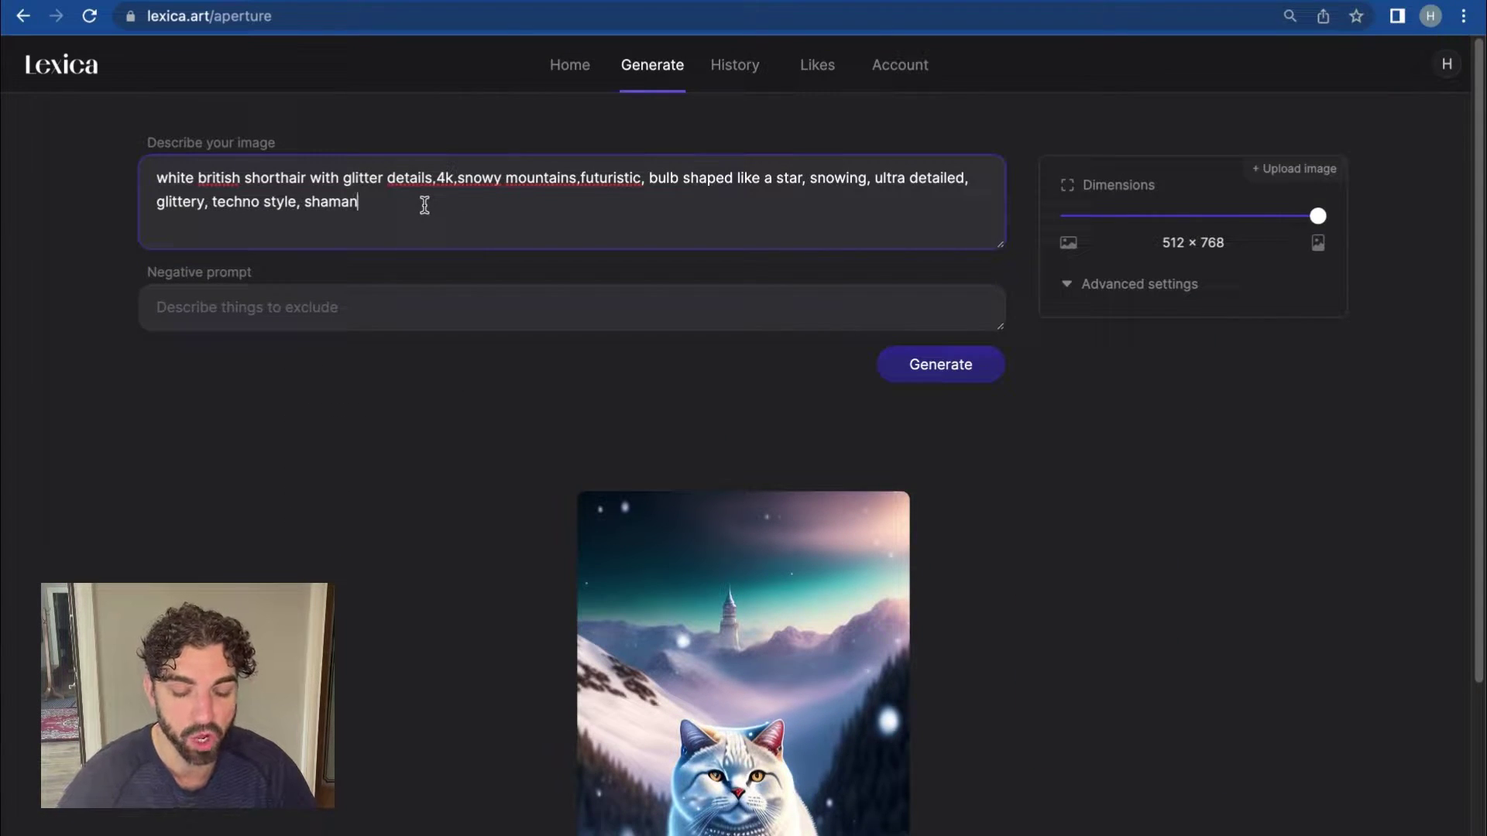
{"action": "type", "text": ", "}
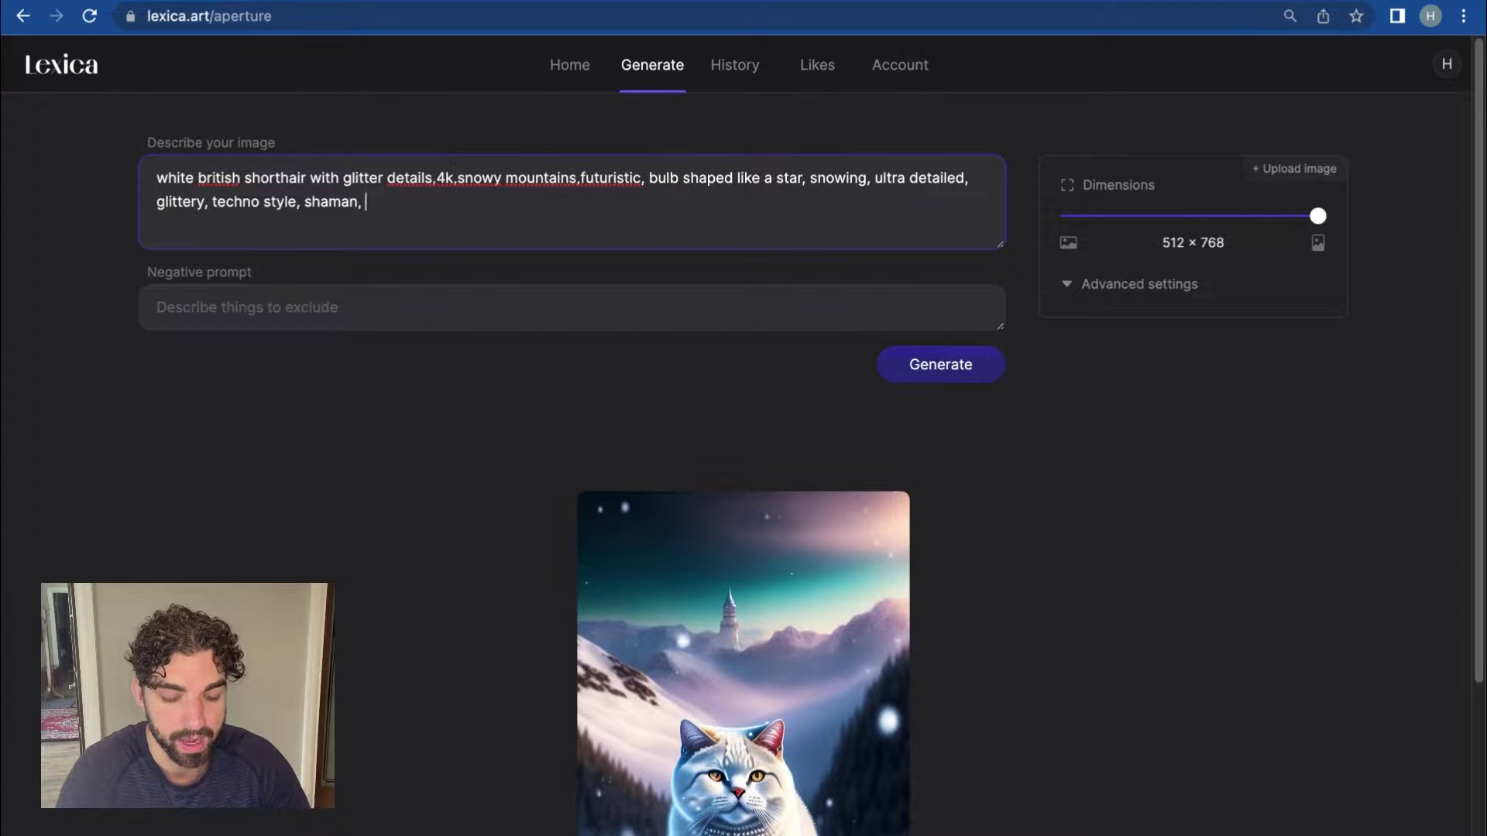
{"action": "type", "text": "purple specs"}
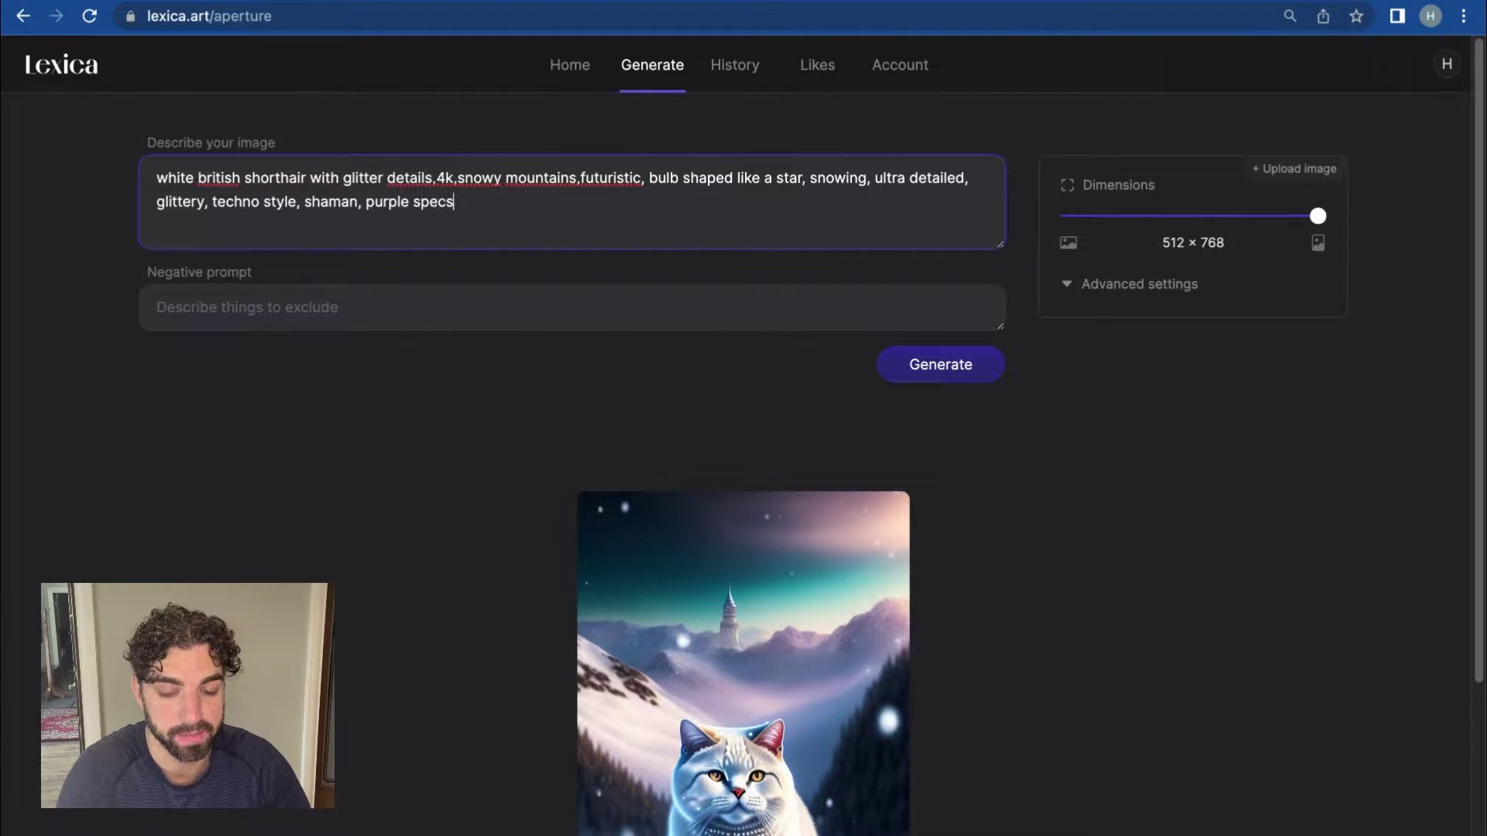
{"action": "type", "text": " in the distance"}
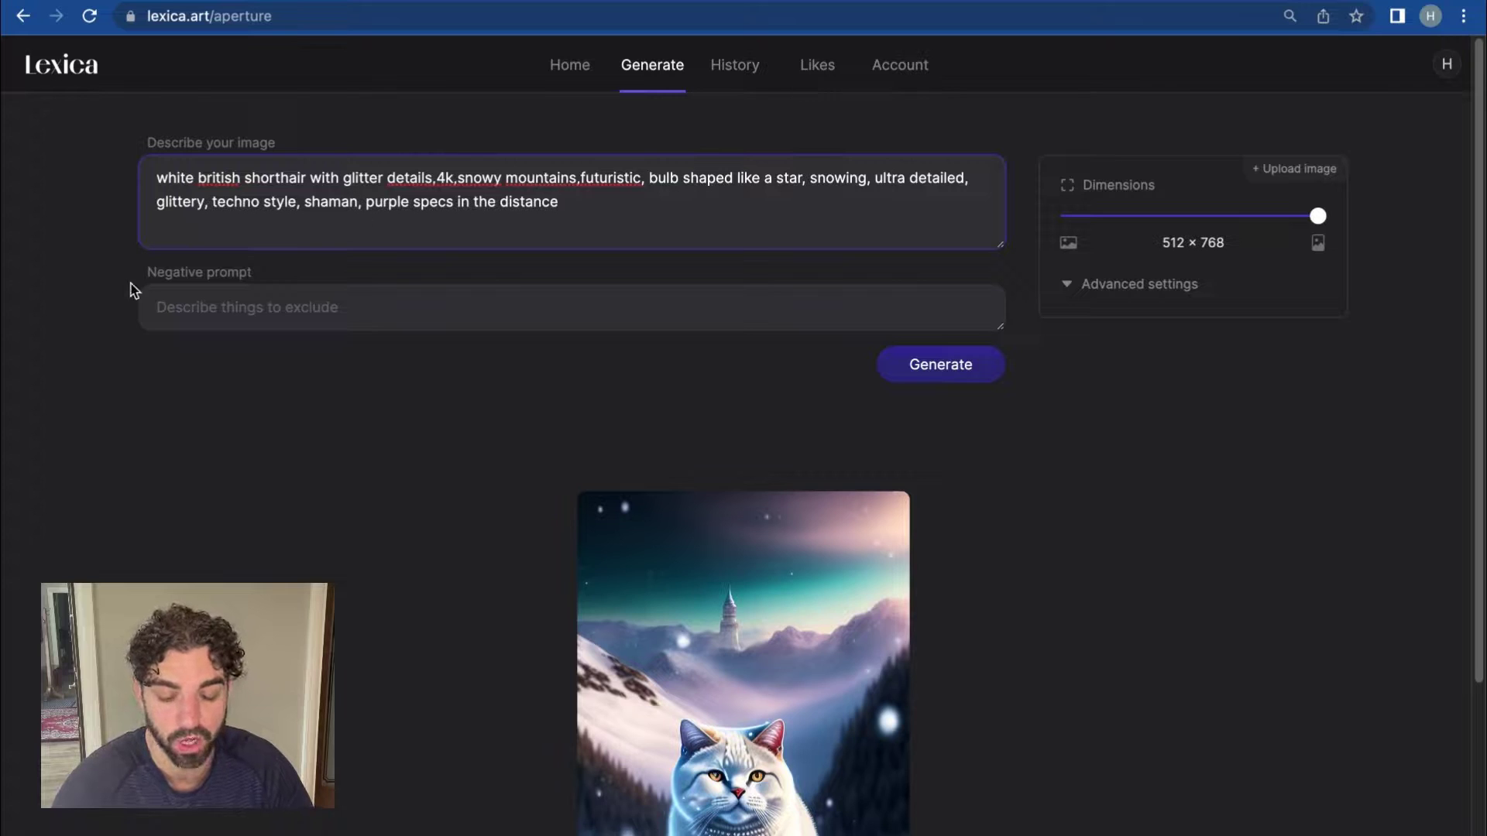
Enter 'buildings' as the negative prompt and generate four images.
{"action": "left_click", "coordinate": [171, 302]}
{"action": "scroll", "coordinate": [328, 333], "scroll_direction": "down", "scroll_amount": 2}
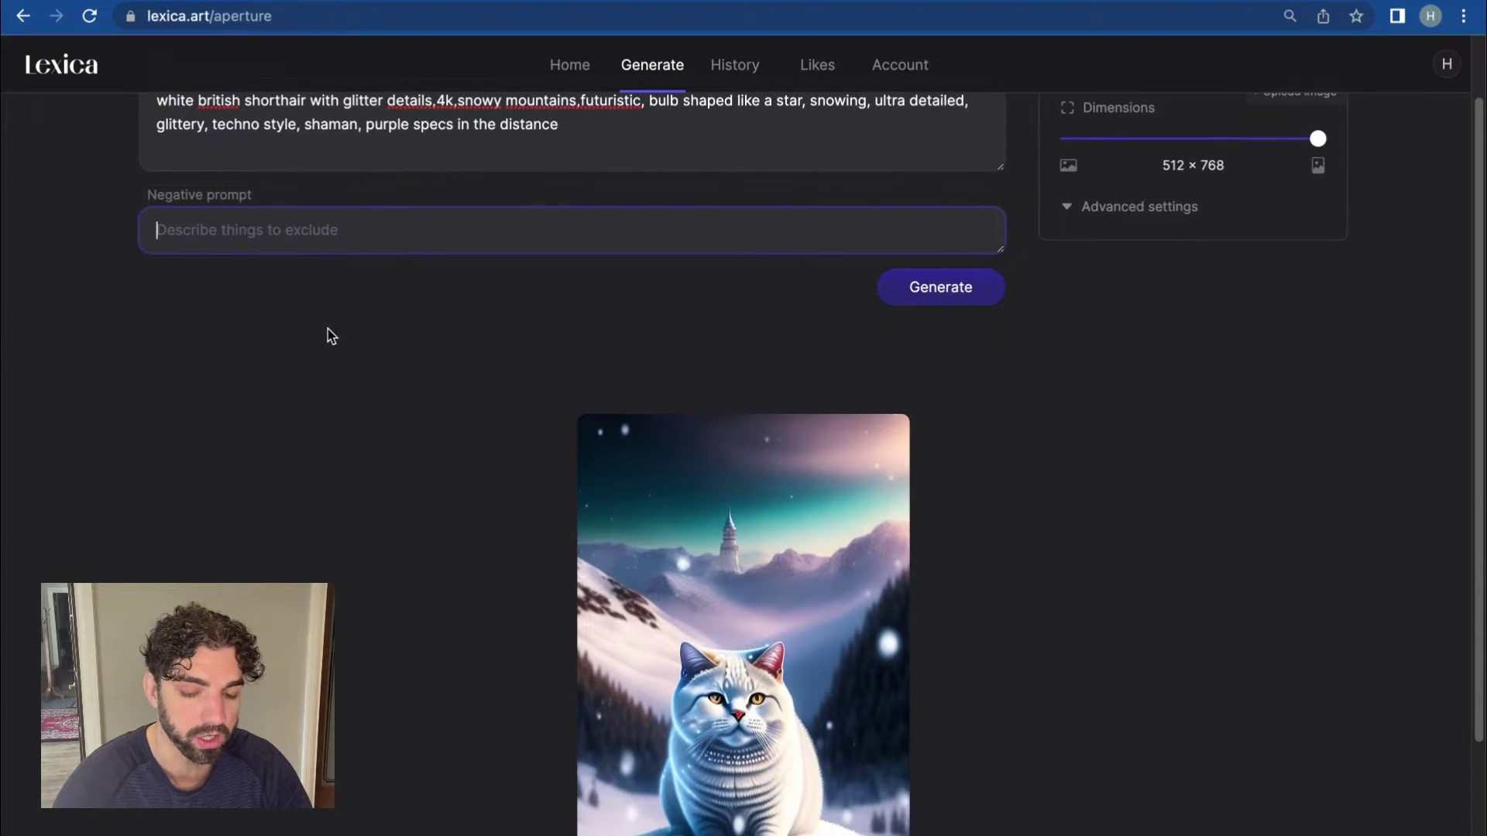
{"action": "type", "text": "buildings"}
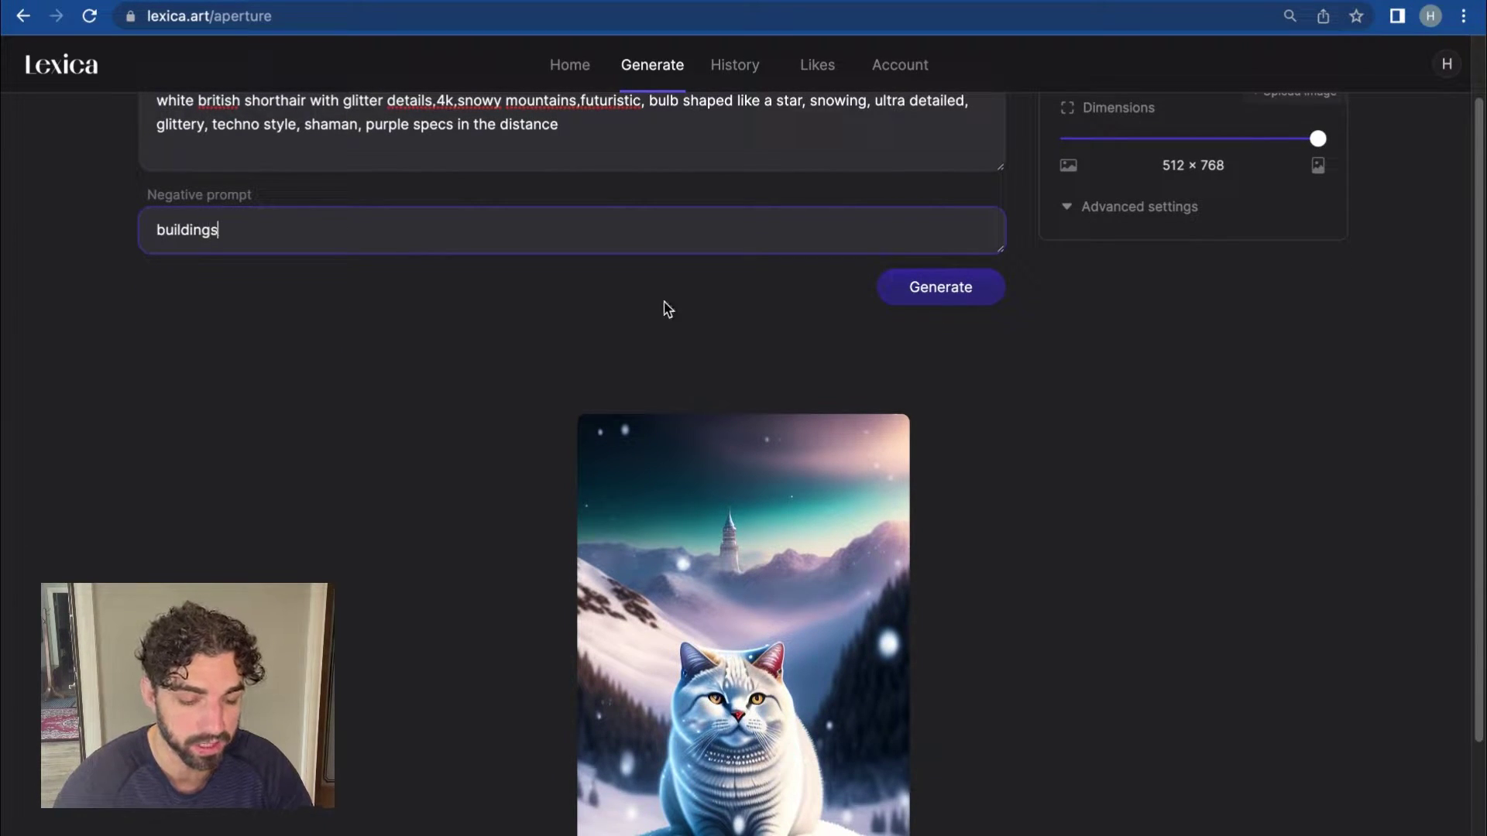
{"action": "left_click", "coordinate": [942, 286]}
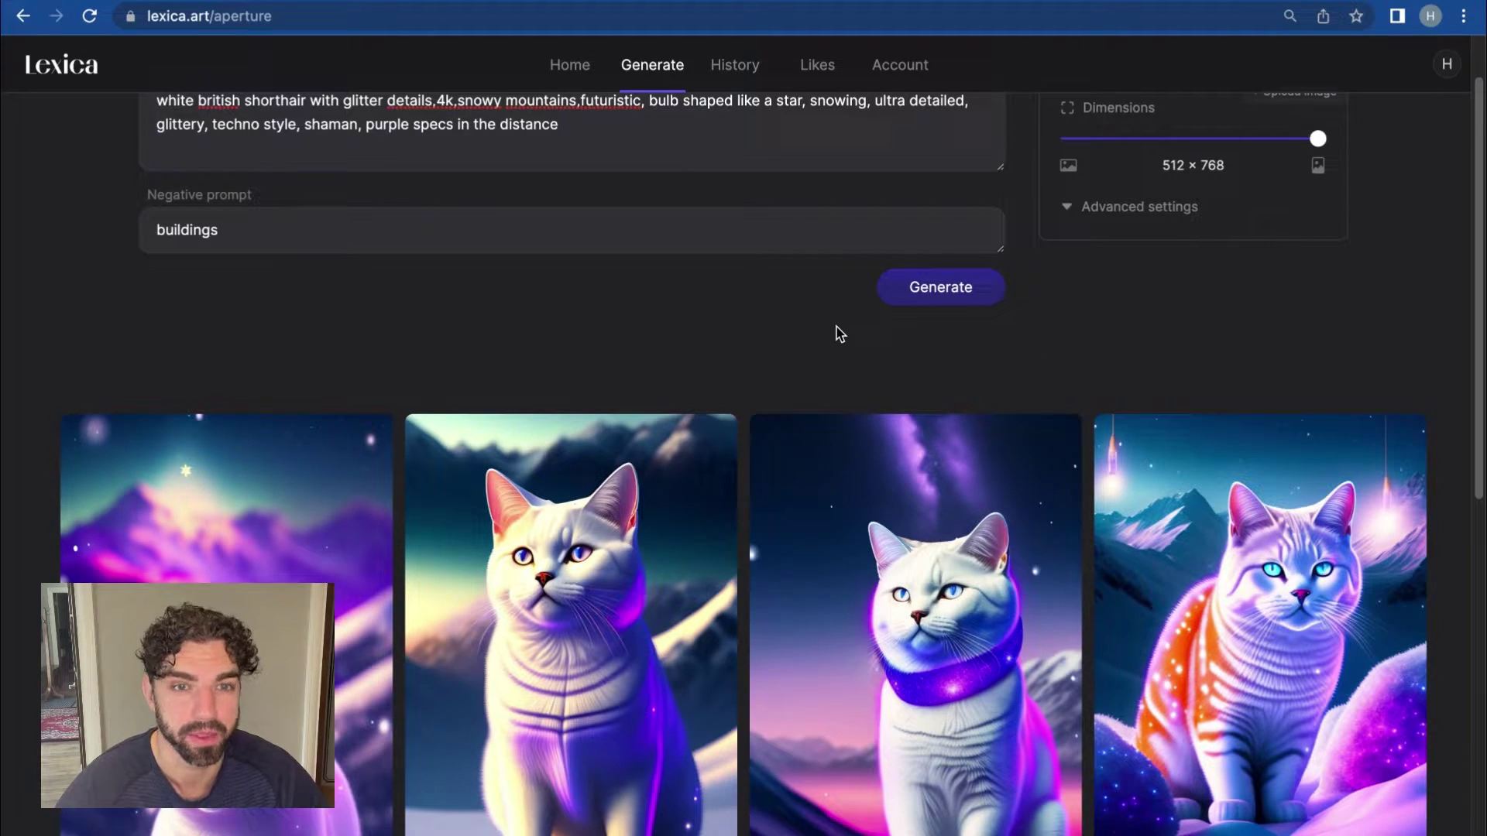
Set Dimensions to landscape 768 × 512 and generate four new glittery cat images.
{"action": "scroll", "coordinate": [681, 465], "scroll_direction": "down", "scroll_amount": 2}
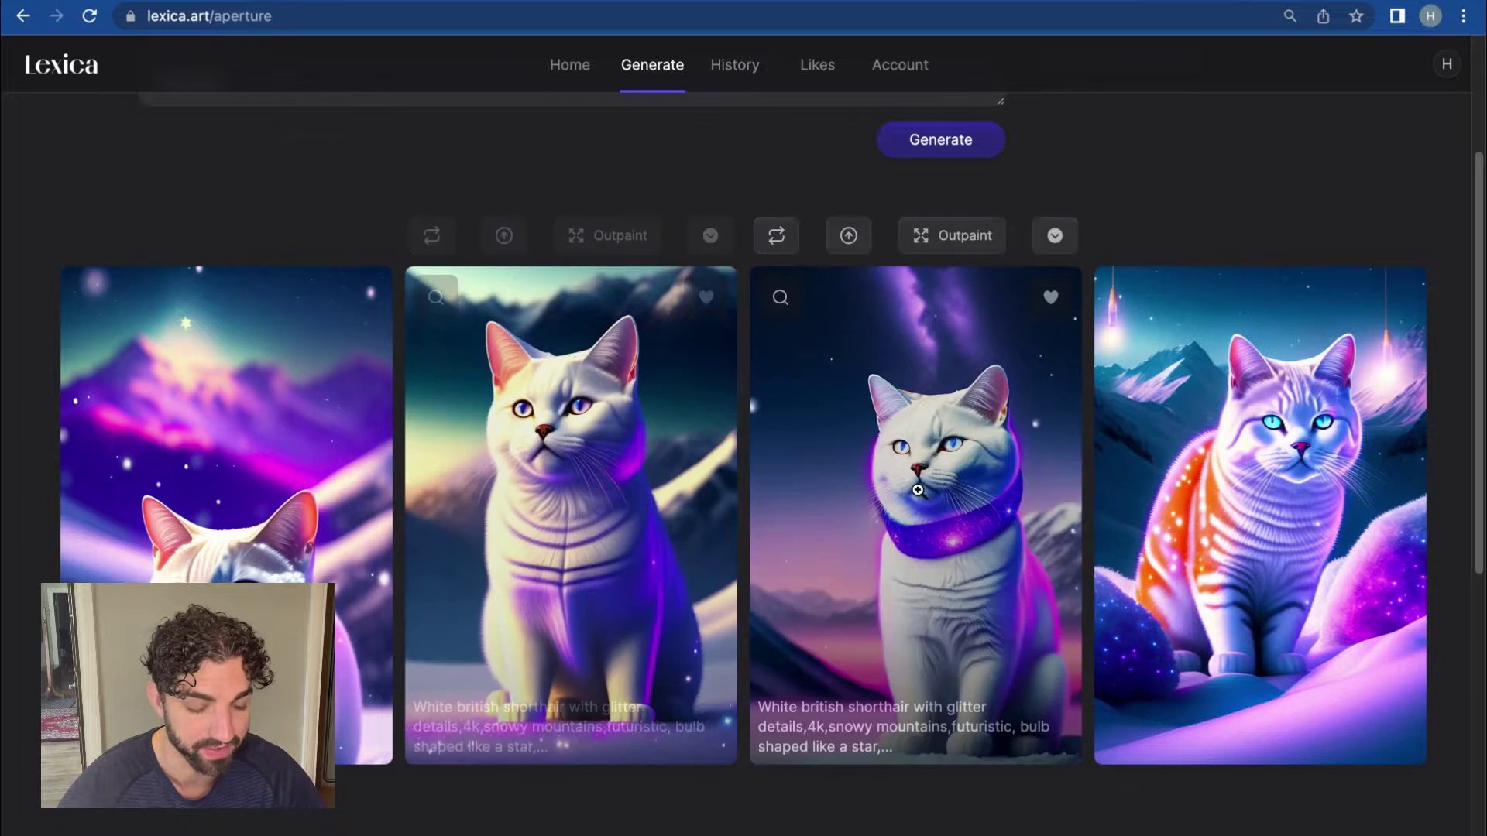
{"action": "scroll", "coordinate": [840, 455], "scroll_direction": "up", "scroll_amount": 3}
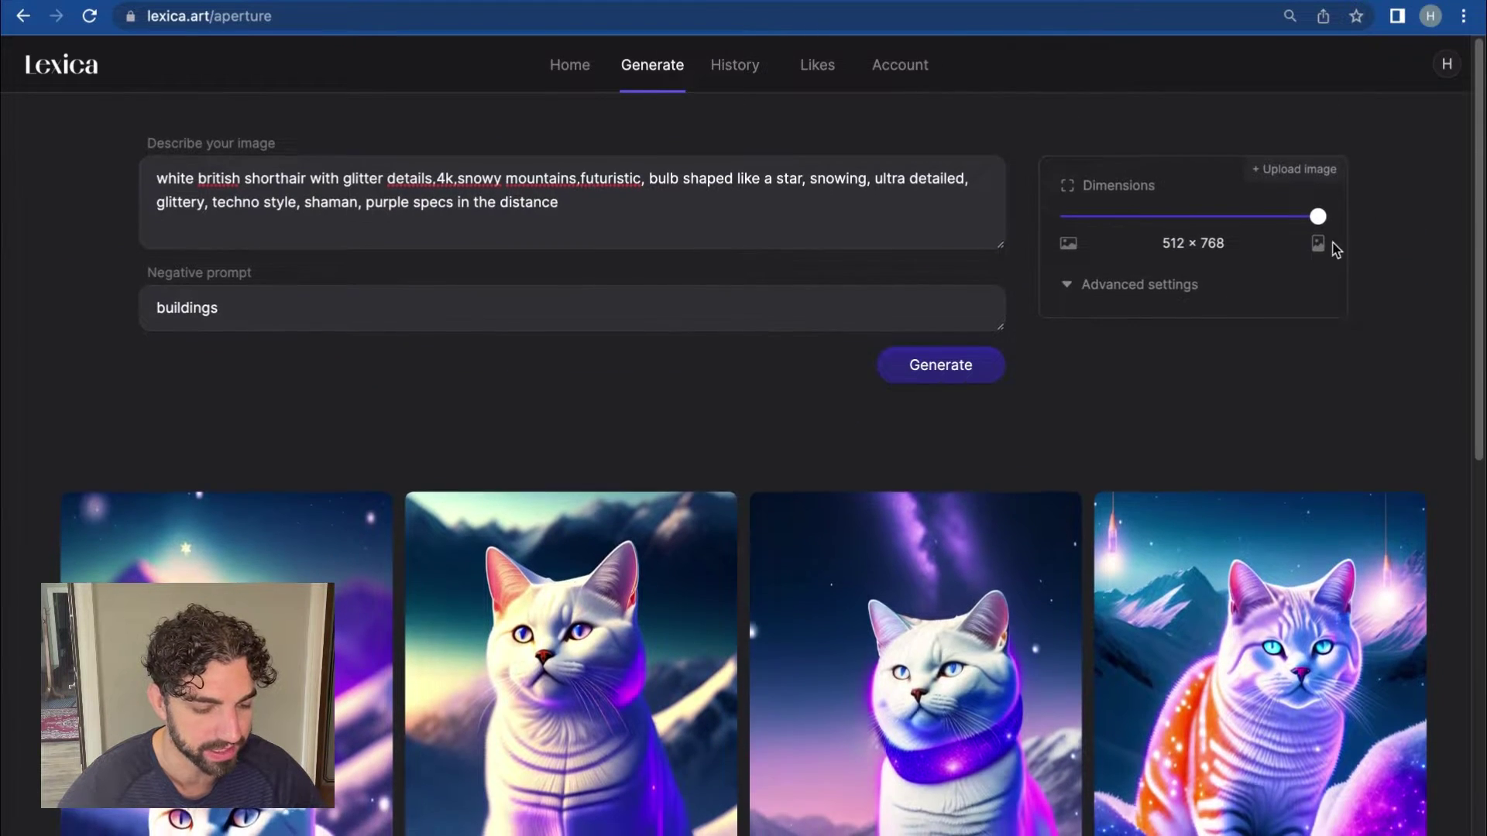
{"action": "left_click_drag", "start_coordinate": [1318, 216], "coordinate": [919, 219]}
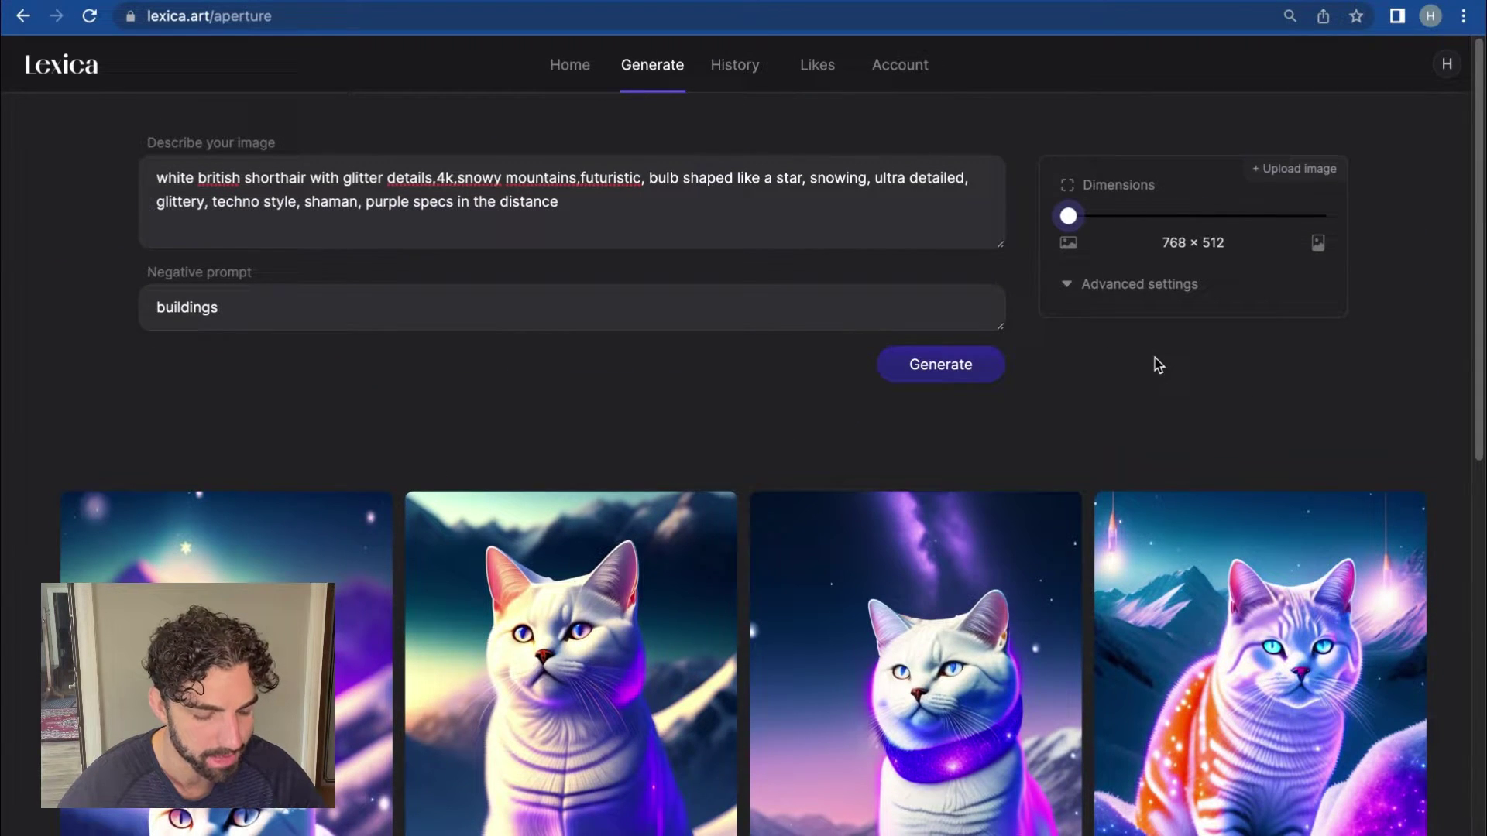
{"action": "left_click", "coordinate": [966, 378]}
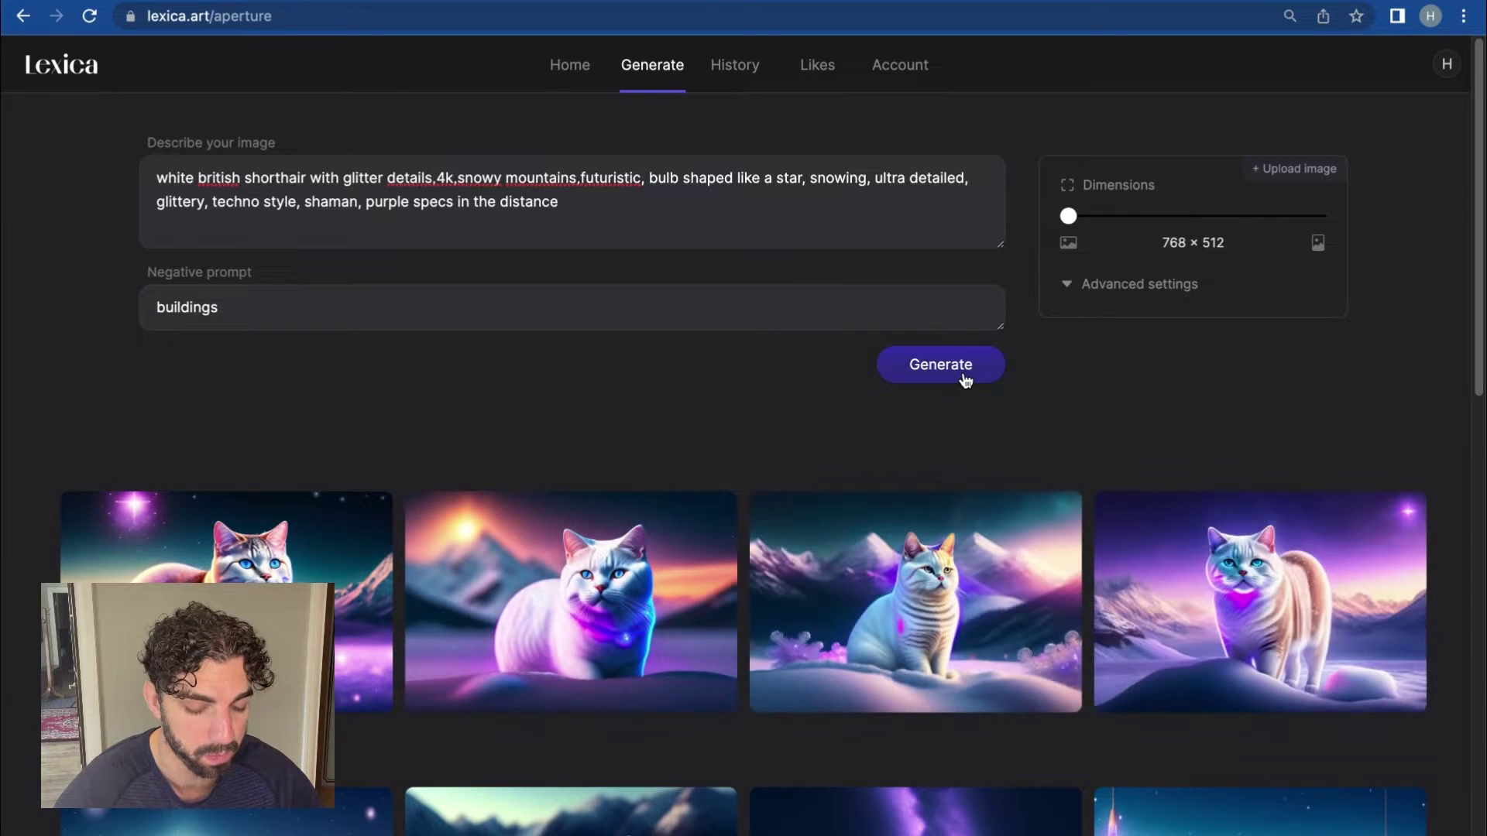
{"action": "mouse_move", "coordinate": [1046, 481]}
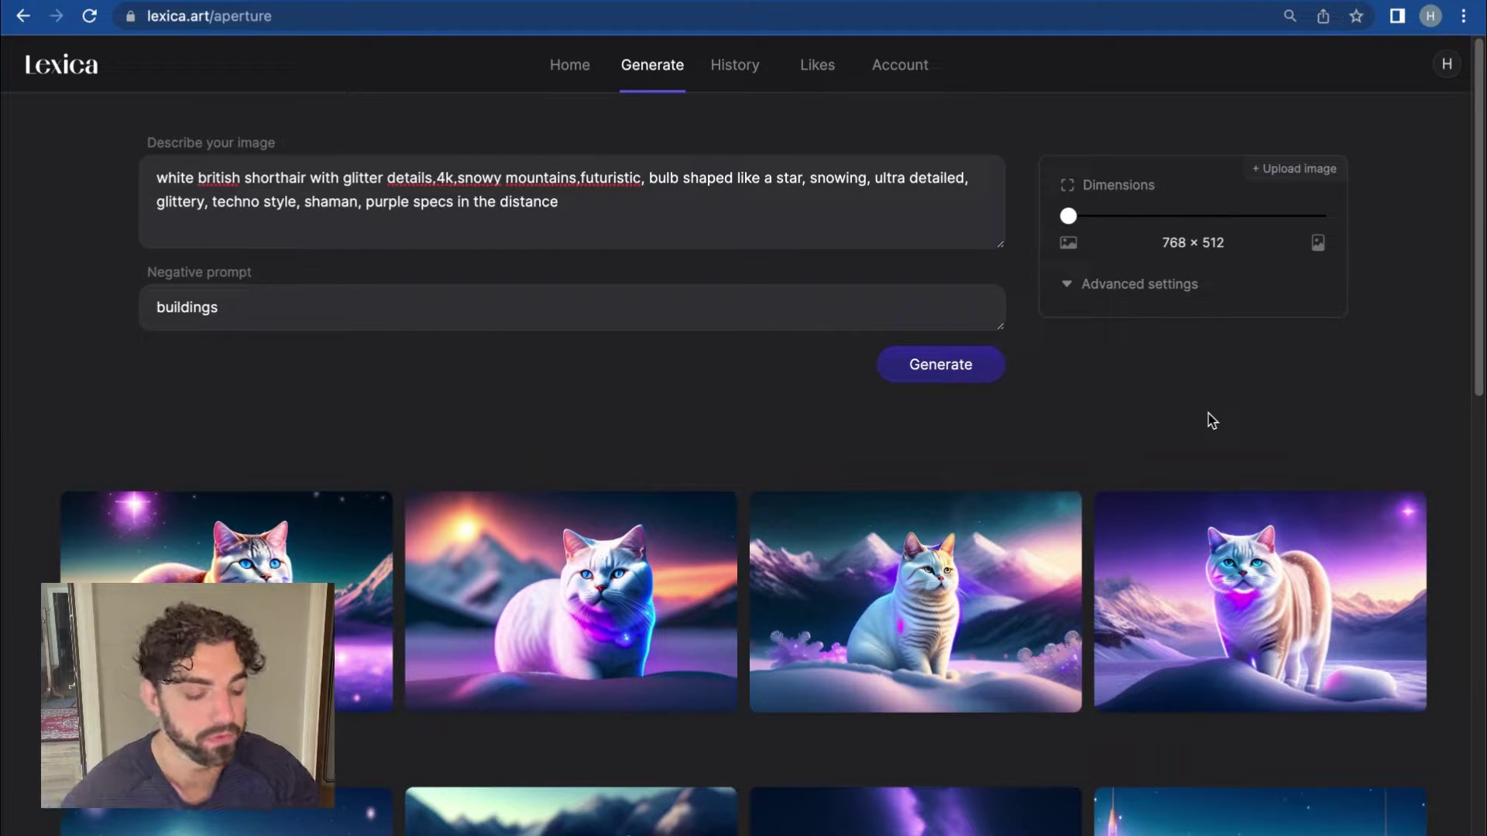
Try a square 640 × 640 size, then set Dimensions back to 768 × 512.
{"action": "scroll", "coordinate": [1208, 413], "scroll_direction": "down", "scroll_amount": 4}
{"action": "scroll", "coordinate": [873, 496], "scroll_direction": "down", "scroll_amount": 5}
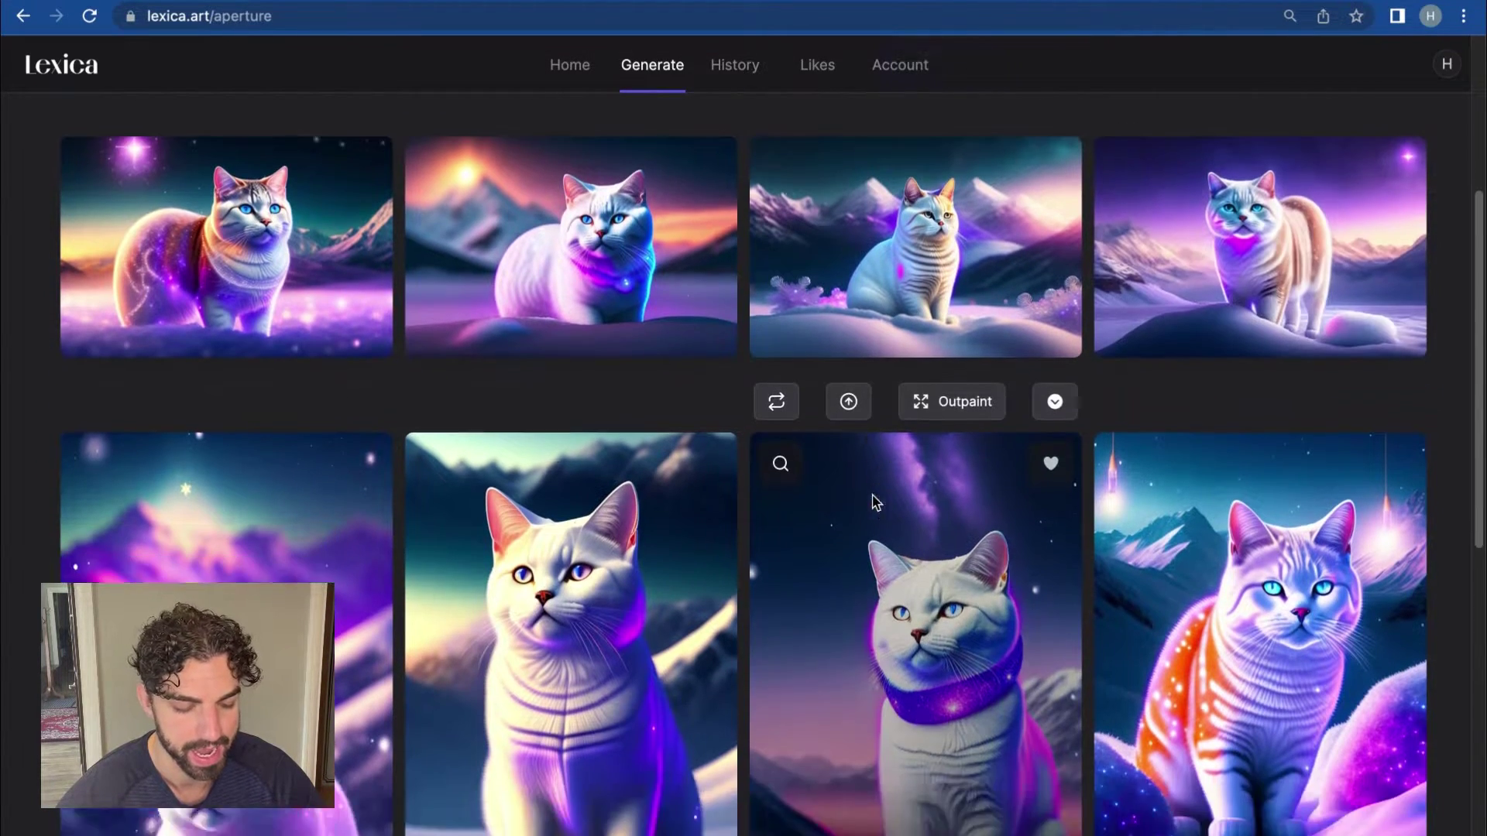
{"action": "scroll", "coordinate": [872, 494], "scroll_direction": "up", "scroll_amount": 8}
{"action": "left_click_drag", "start_coordinate": [1068, 217], "coordinate": [1187, 217]}
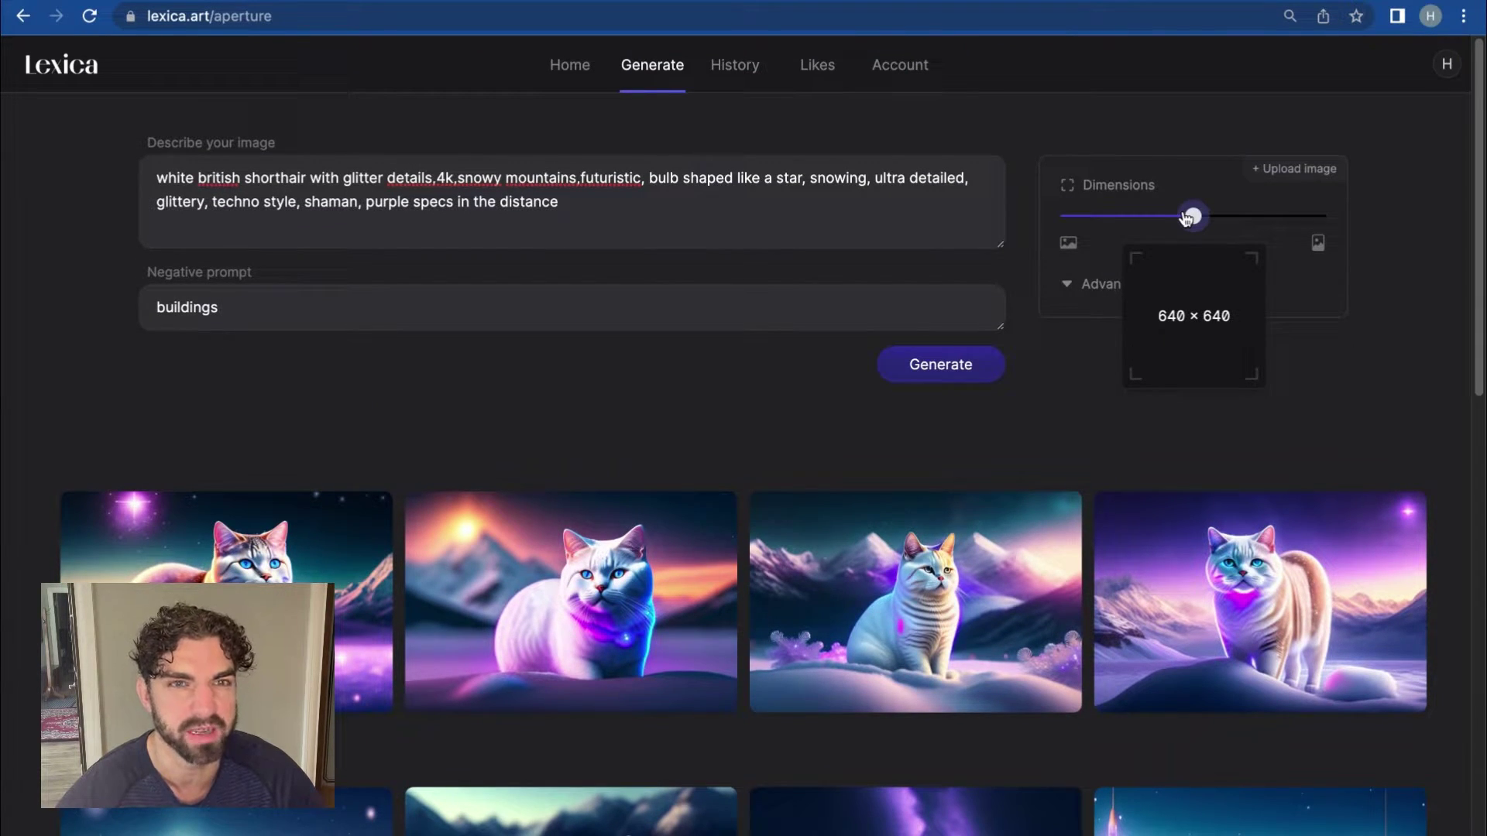
{"action": "left_click_drag", "start_coordinate": [1188, 217], "coordinate": [996, 239]}
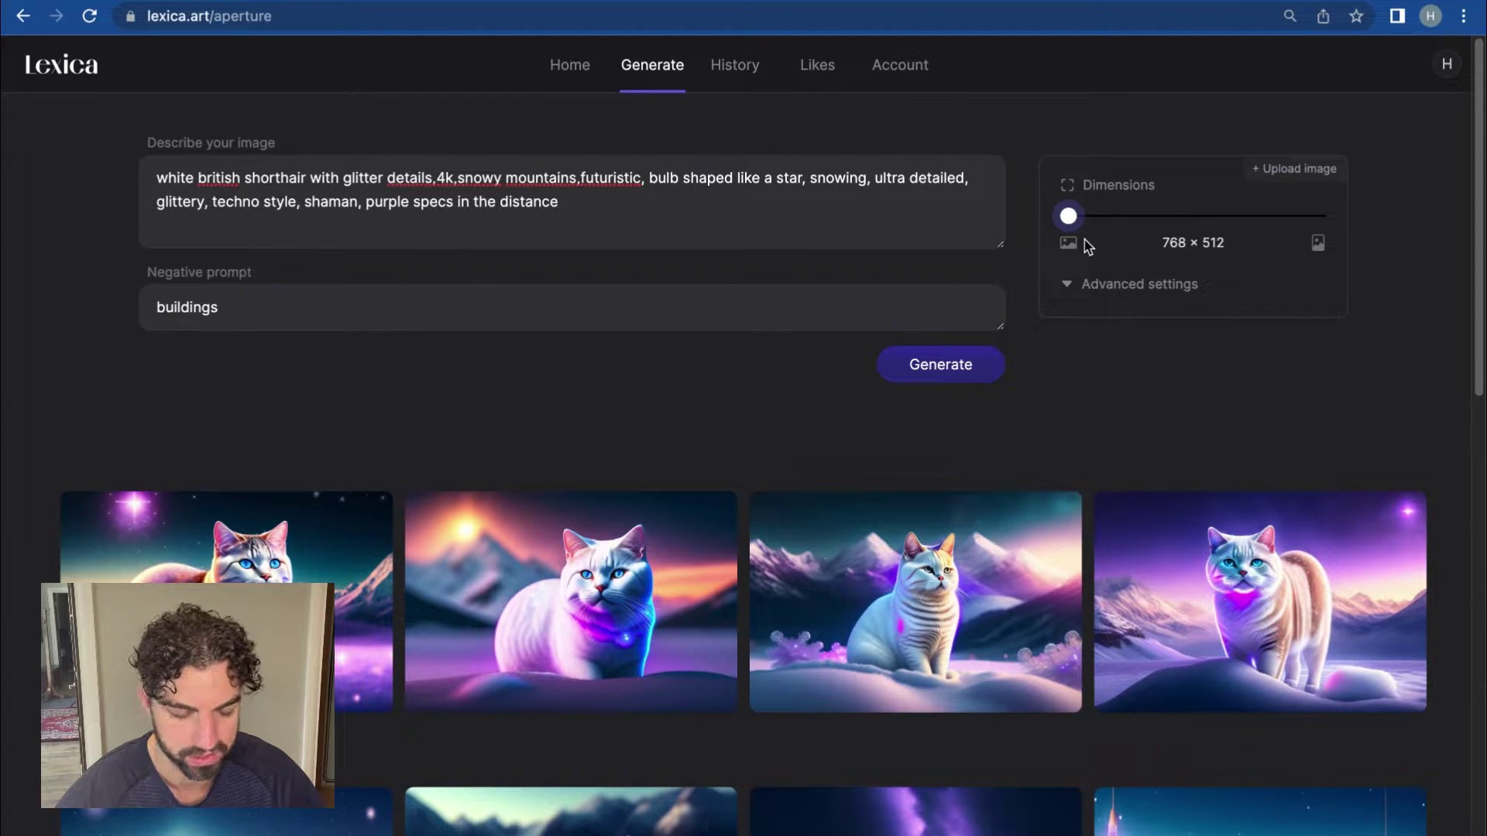
{"action": "scroll", "coordinate": [1307, 342], "scroll_direction": "down", "scroll_amount": 3}
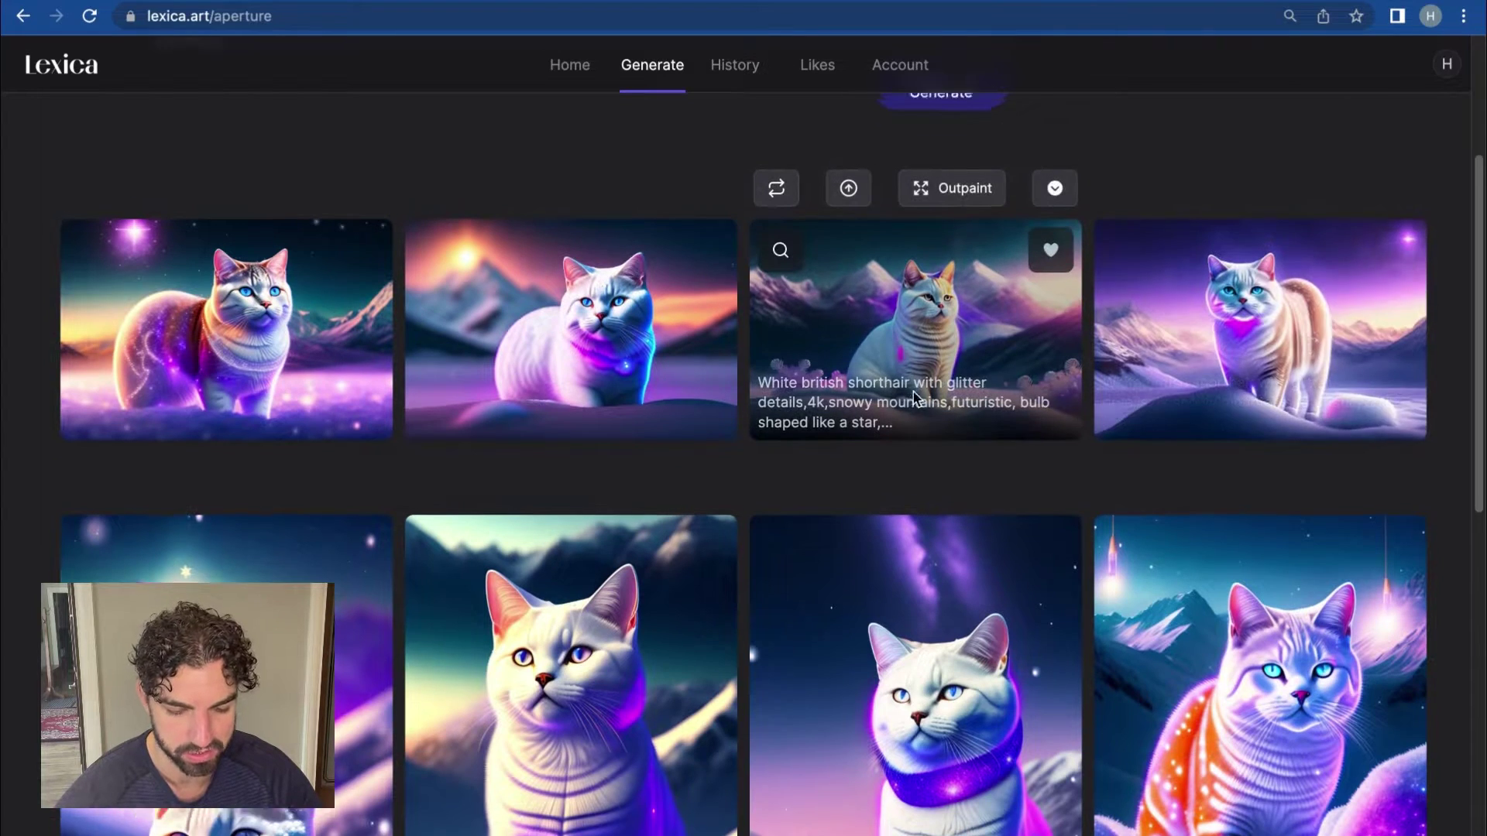
{"action": "scroll", "coordinate": [913, 392], "scroll_direction": "up", "scroll_amount": 3}
Enlarge the first landscape cat image, check its save options, and close the view.
{"action": "left_click", "coordinate": [372, 671]}
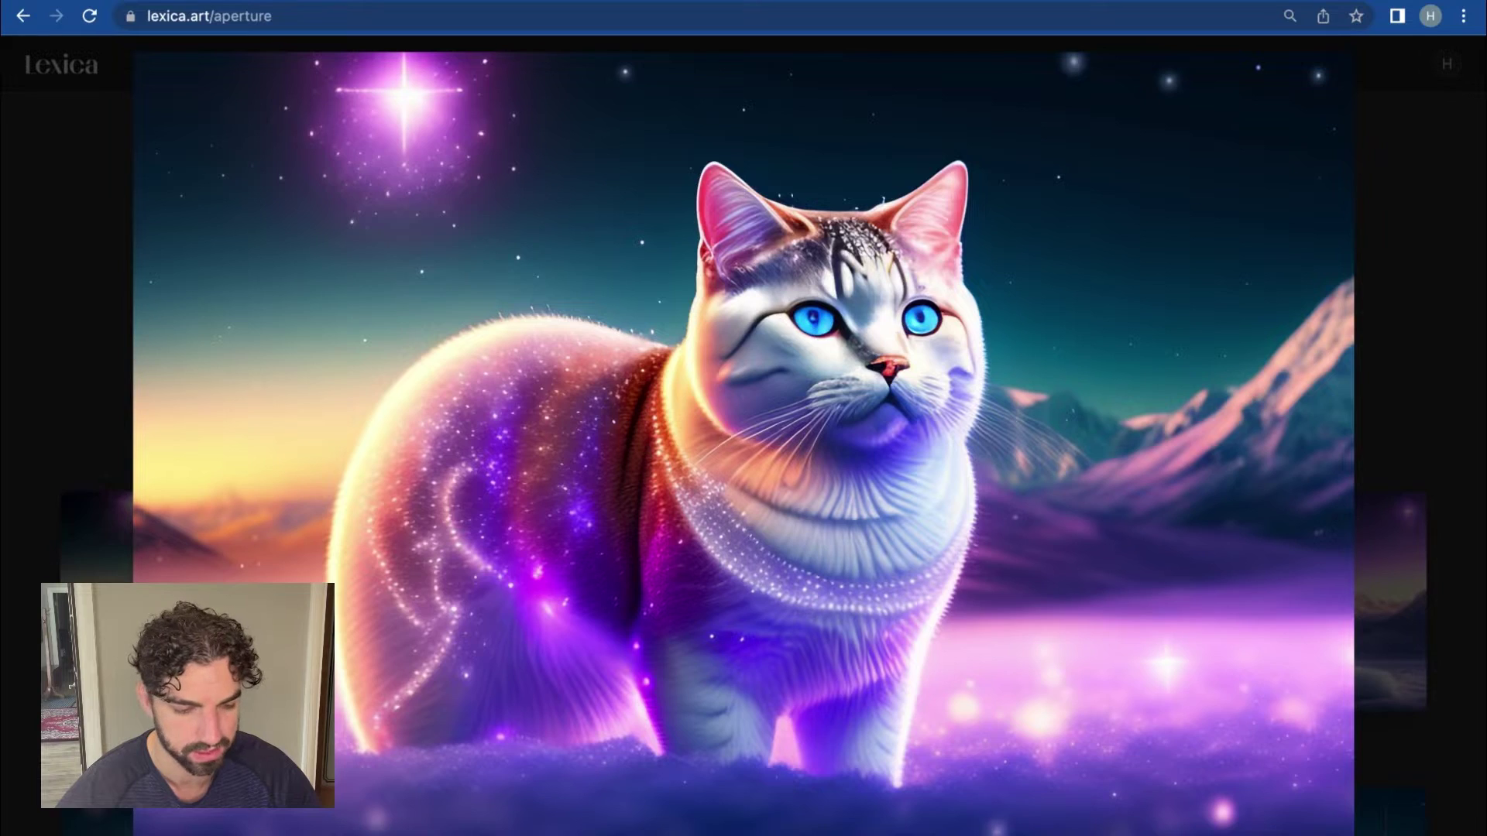
{"action": "right_click", "coordinate": [897, 337]}
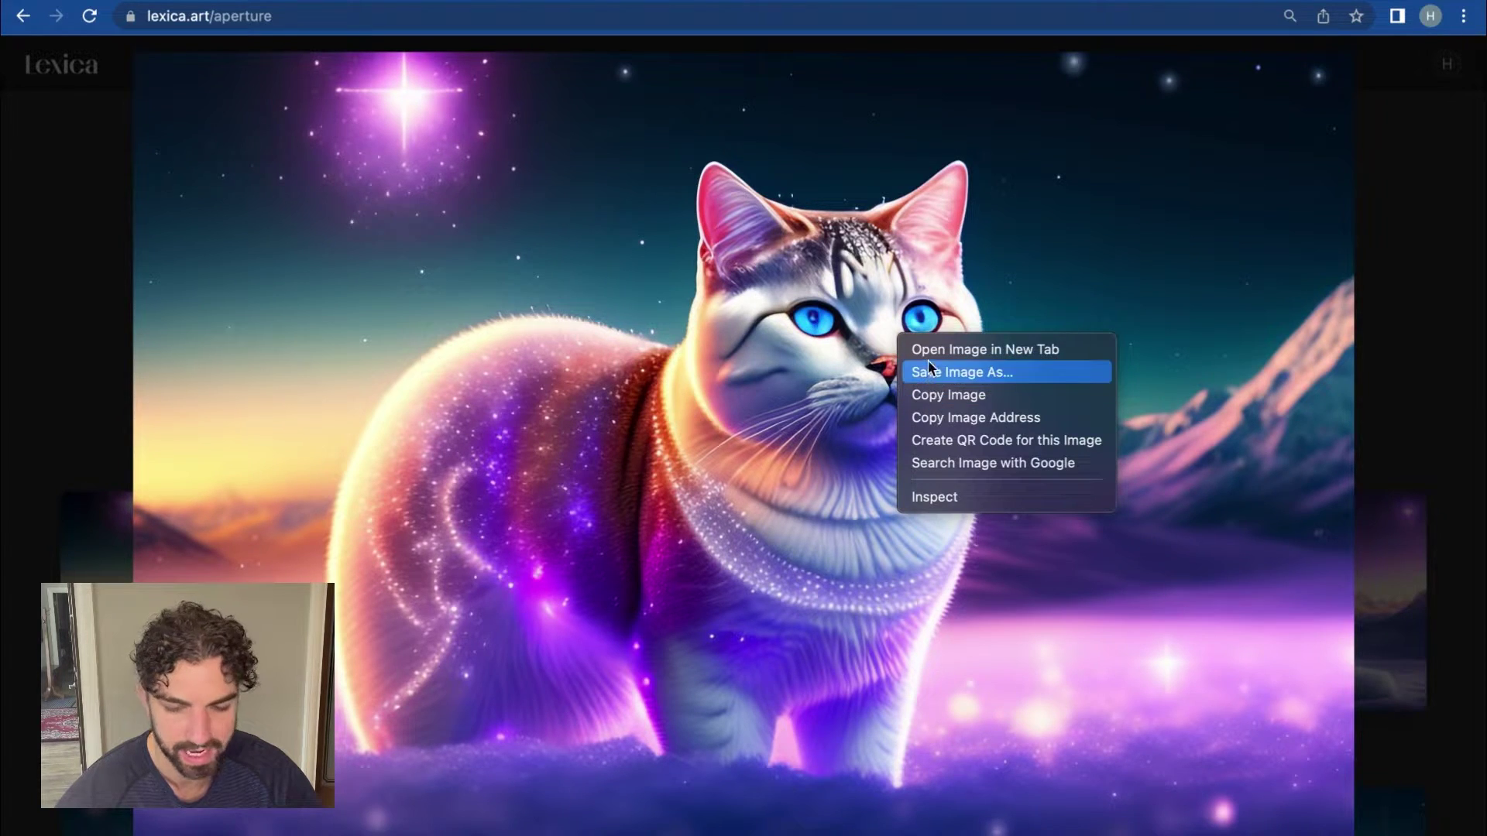
{"action": "left_click", "coordinate": [67, 412]}
{"action": "left_click", "coordinate": [54, 358]}
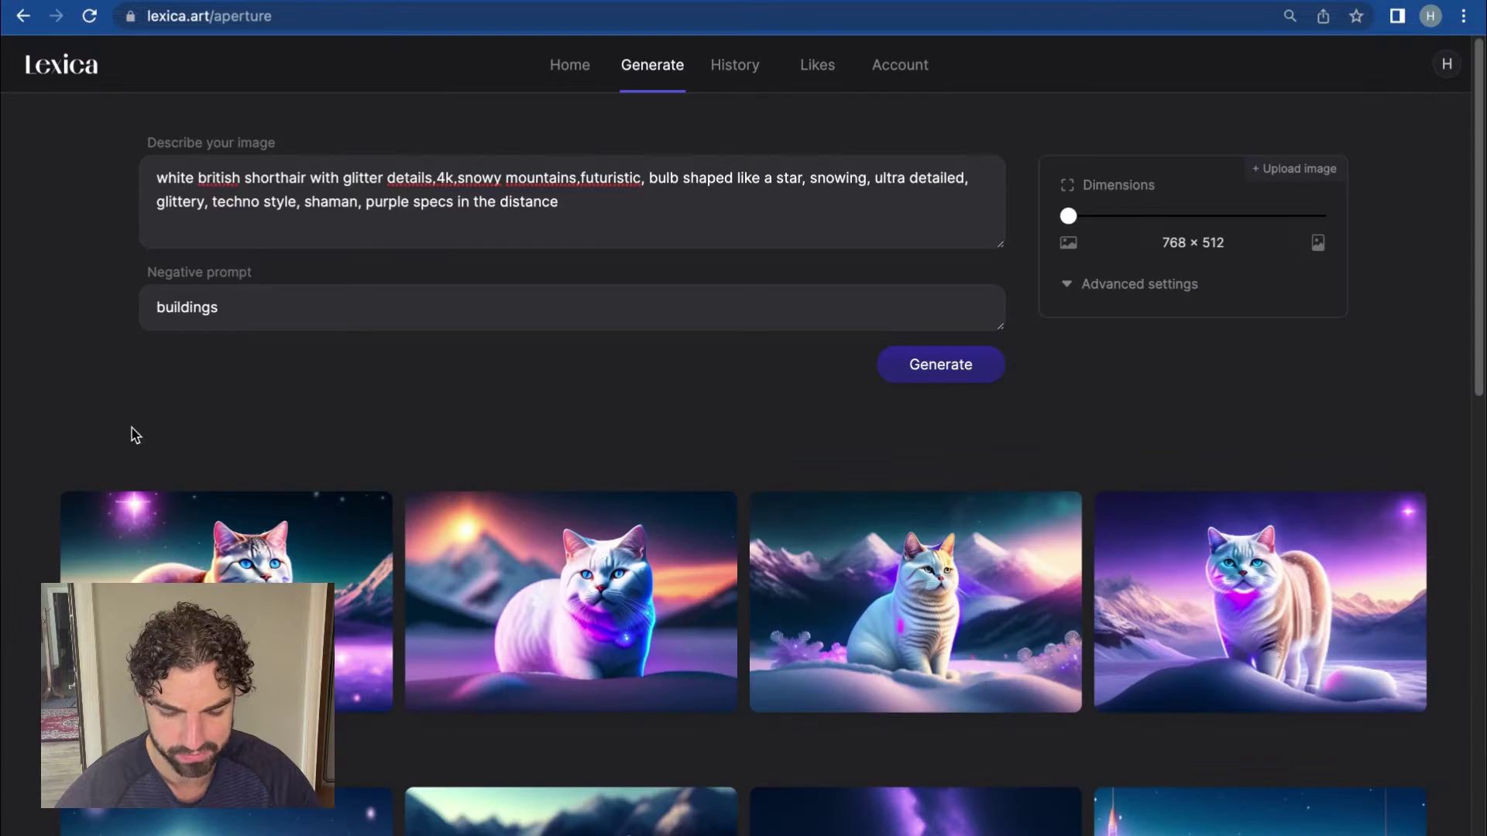
Outpaint the first landscape cat image into wider panoramic scenes.
{"action": "mouse_move", "coordinate": [363, 546]}
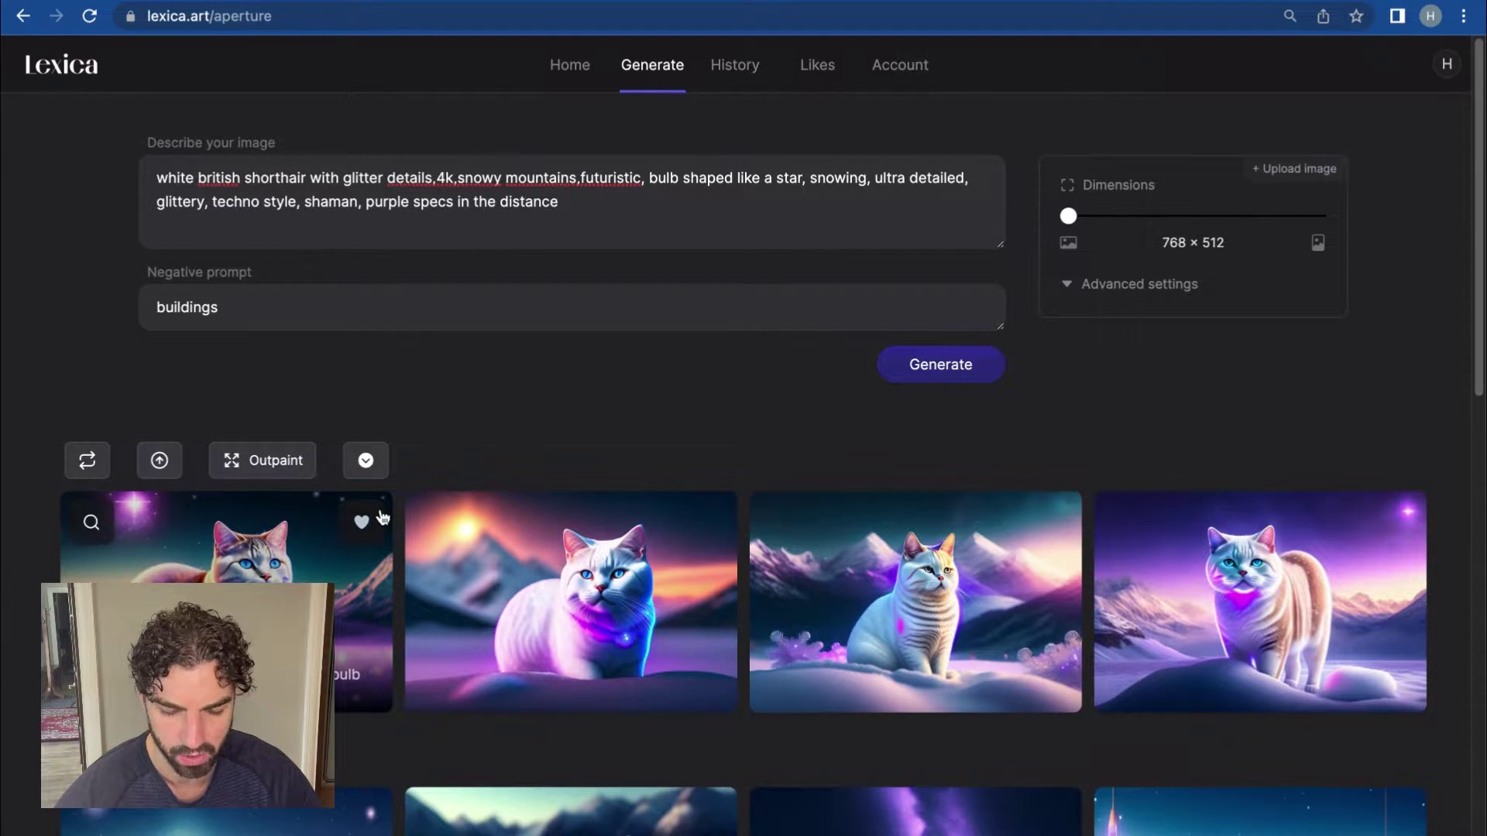
{"action": "scroll", "coordinate": [381, 517], "scroll_direction": "down", "scroll_amount": 1}
{"action": "left_click", "coordinate": [267, 385]}
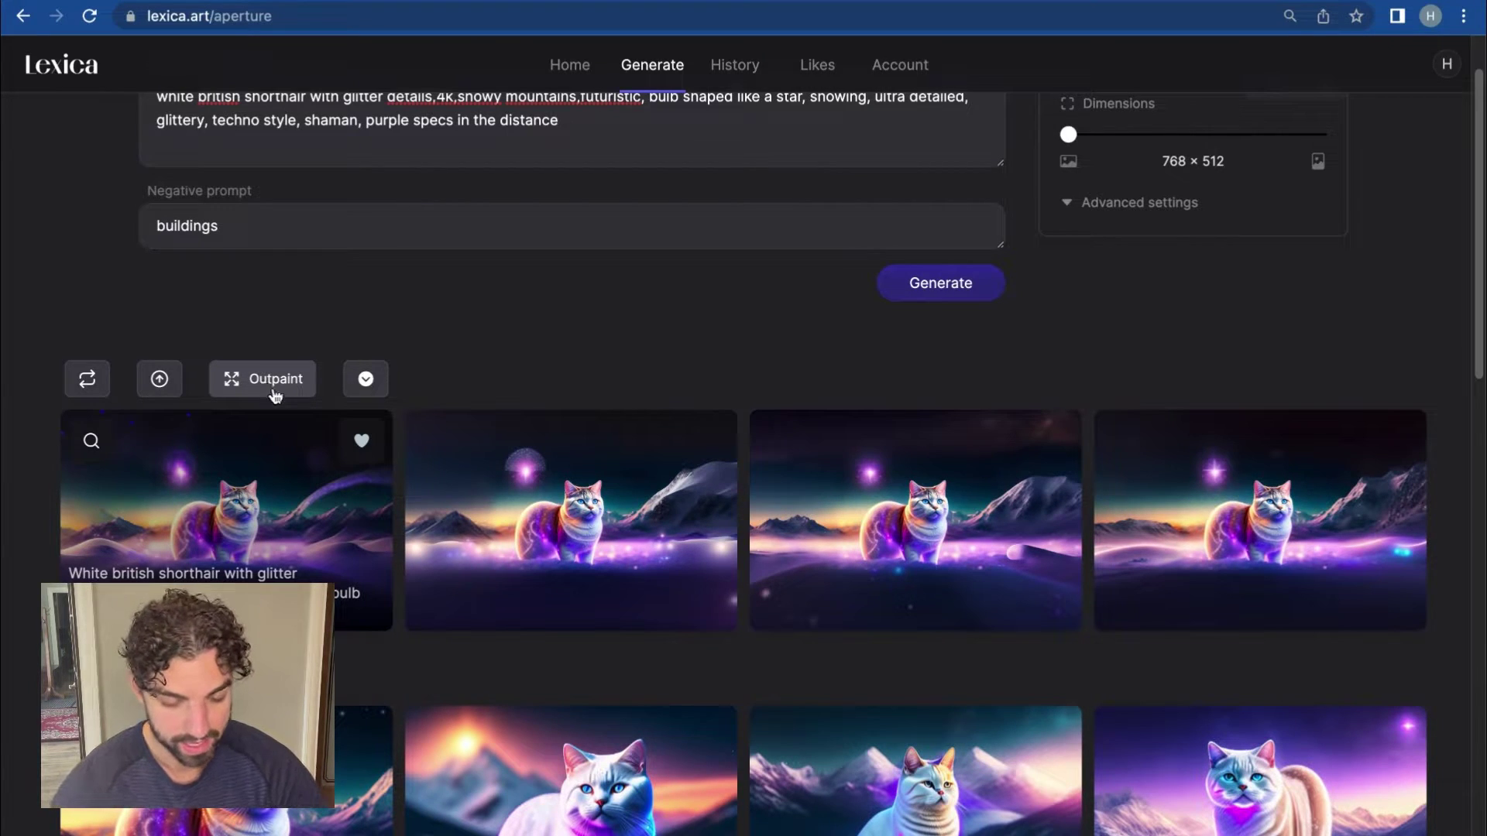
Delete 'buildings' from the negative prompt.
{"action": "scroll", "coordinate": [1134, 288], "scroll_direction": "up", "scroll_amount": 2}
{"action": "scroll", "coordinate": [1135, 288], "scroll_direction": "down", "scroll_amount": 1}
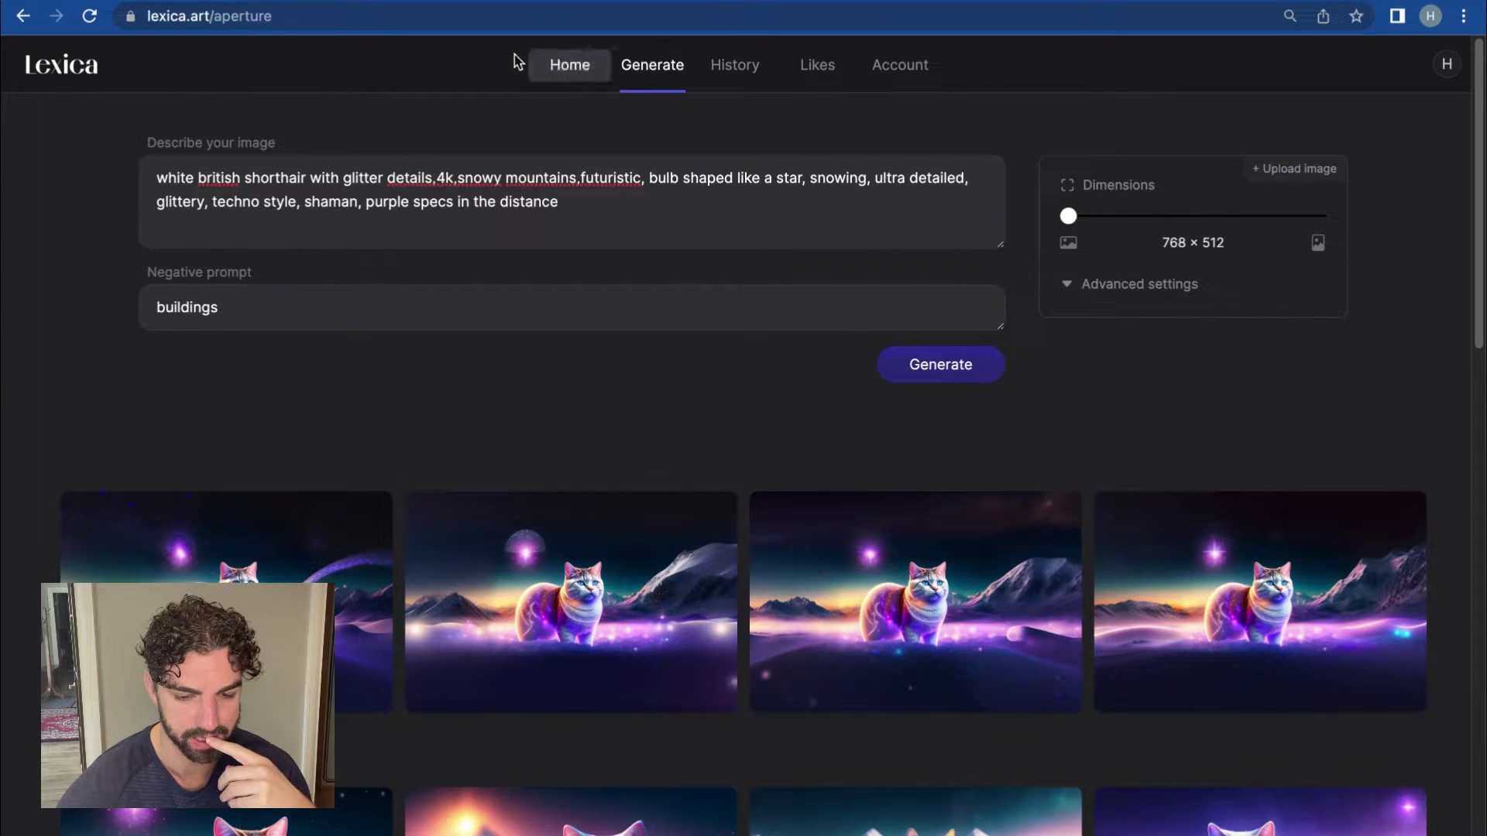
{"action": "double_click", "coordinate": [237, 304]}
{"action": "key", "text": "BackSpace"}
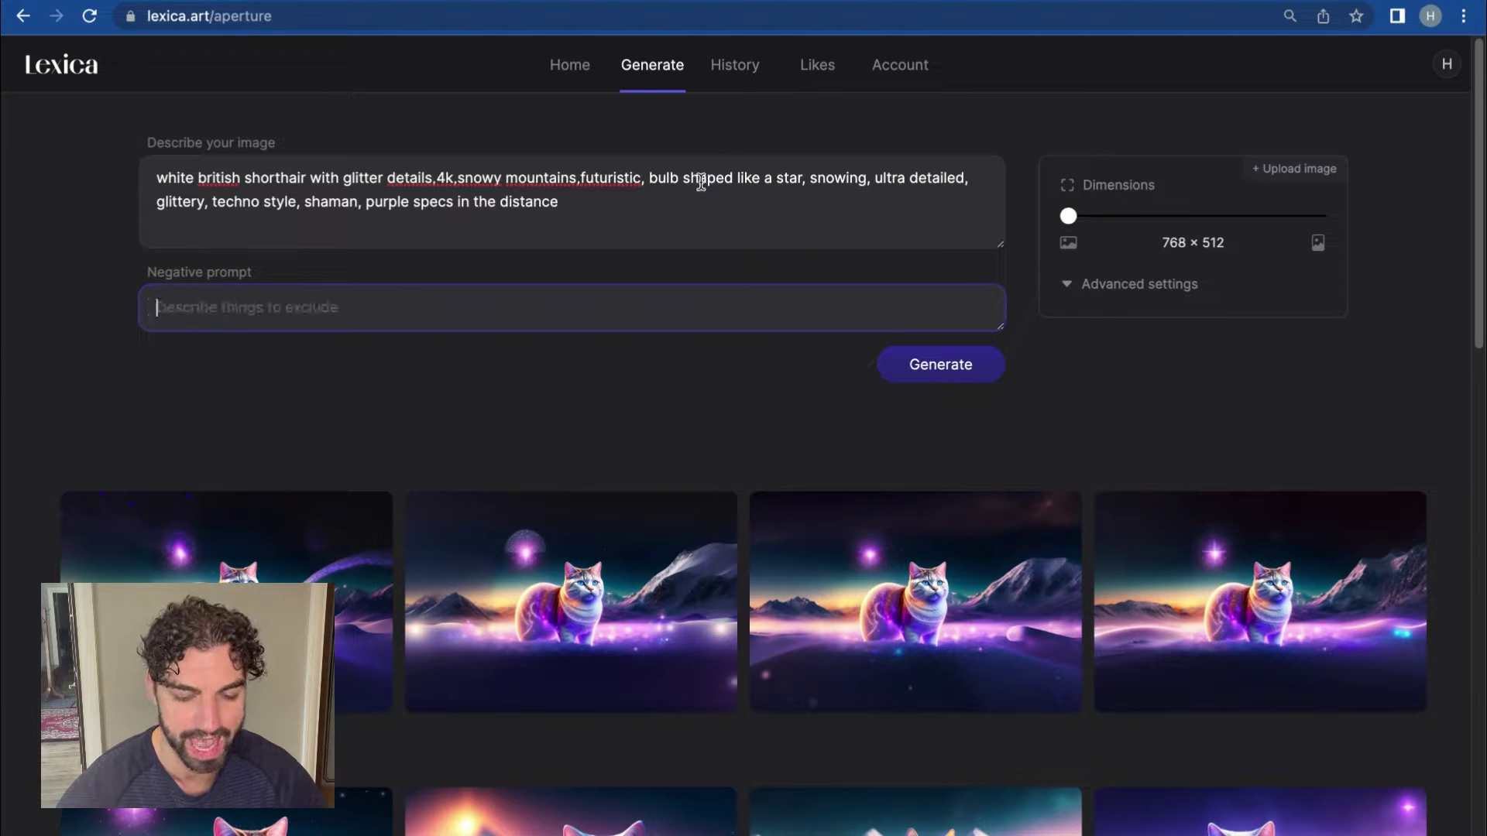
Erase the entire image description.
{"action": "left_click", "coordinate": [648, 188]}
{"action": "key", "text": "super+a"}
{"action": "key", "text": "BackSpace"}
{"action": "left_click", "coordinate": [914, 365]}
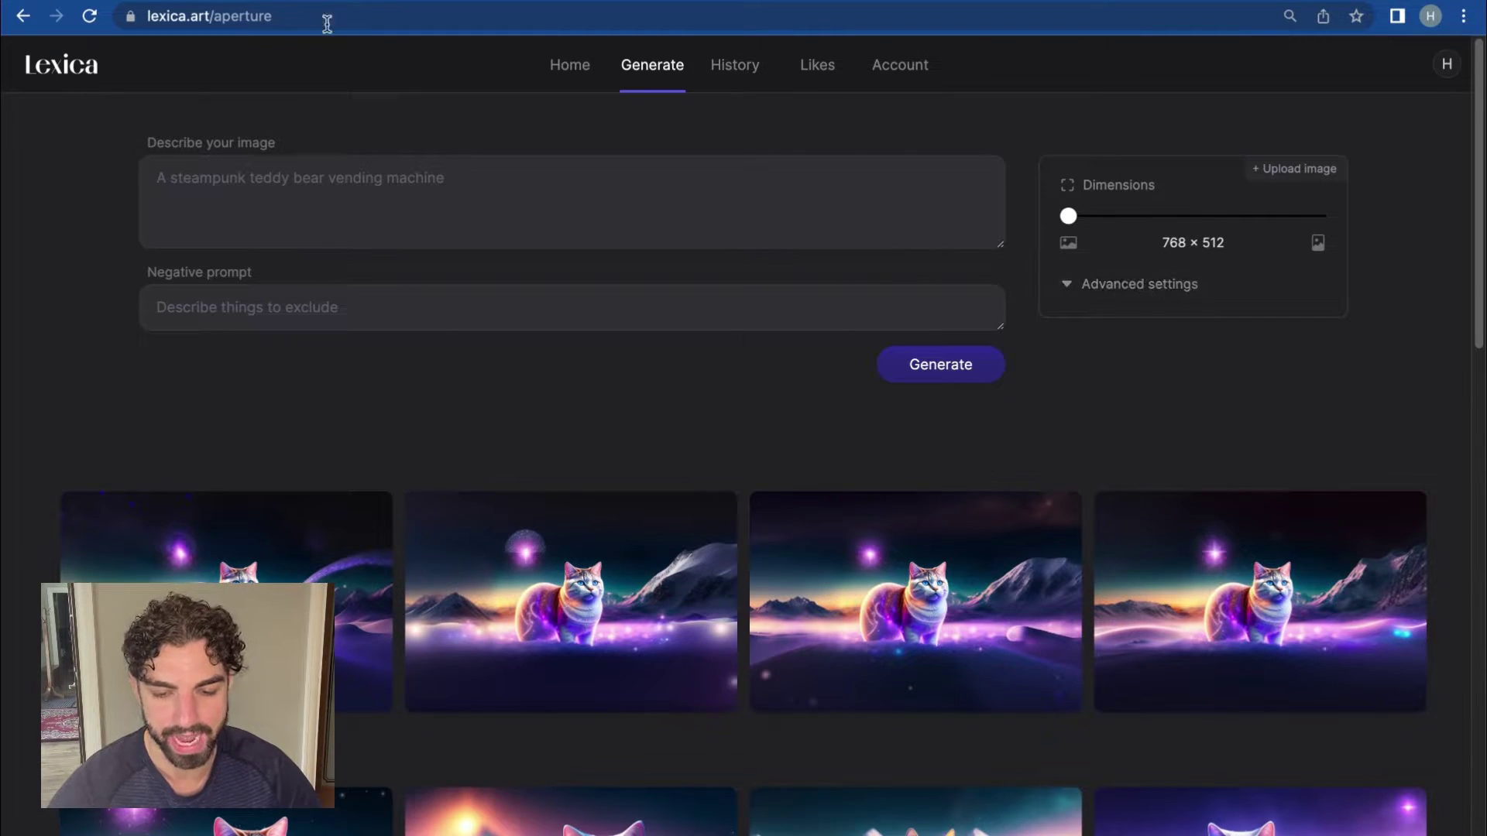
Reload lexica.art and set Dimensions to landscape 768 × 512.
{"action": "left_click", "coordinate": [260, 16]}
{"action": "type", "text": "l"}
{"action": "key", "text": "Return"}
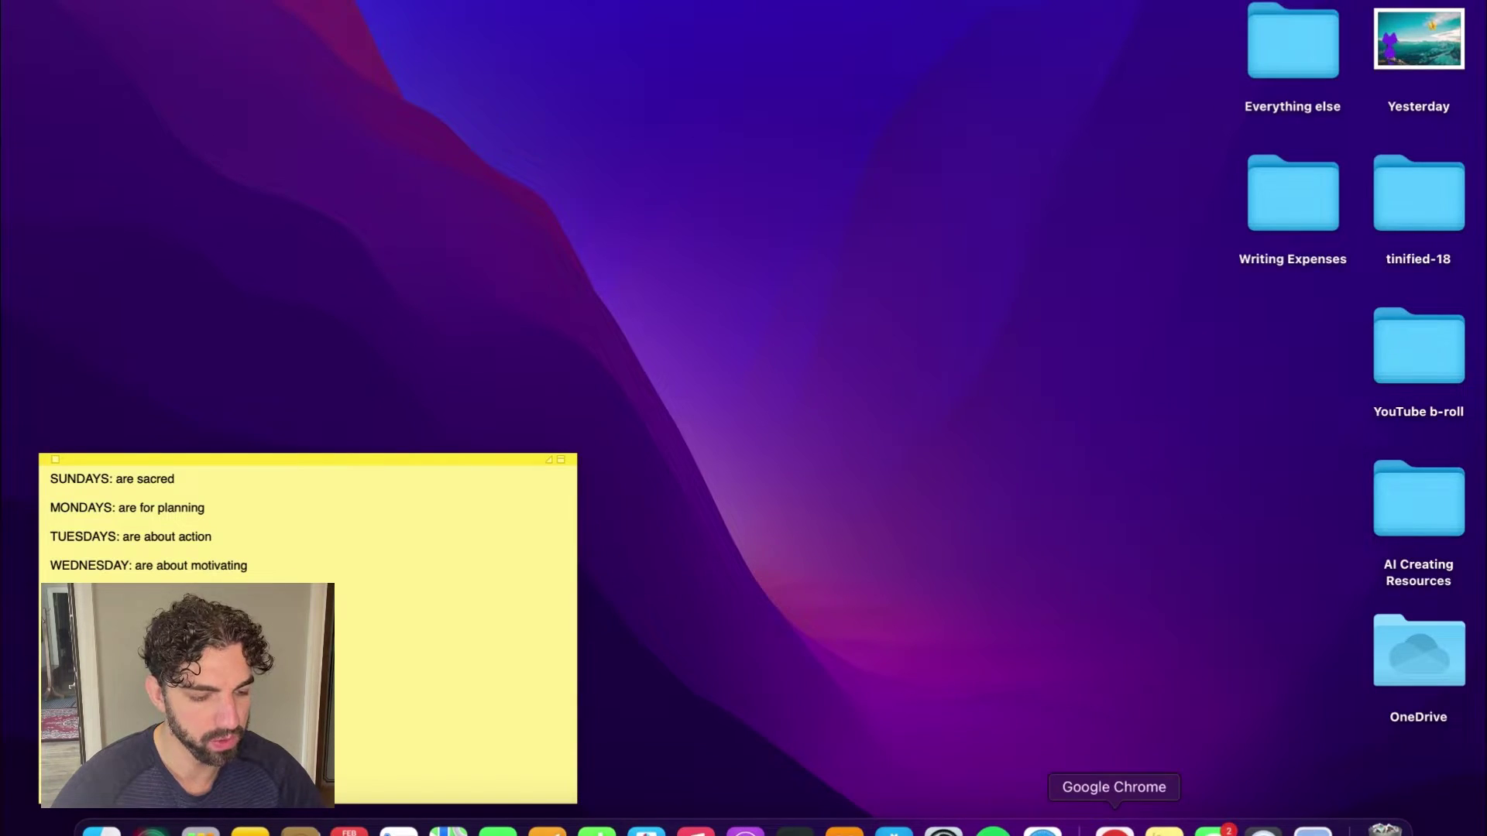
{"action": "left_click", "coordinate": [1115, 830]}
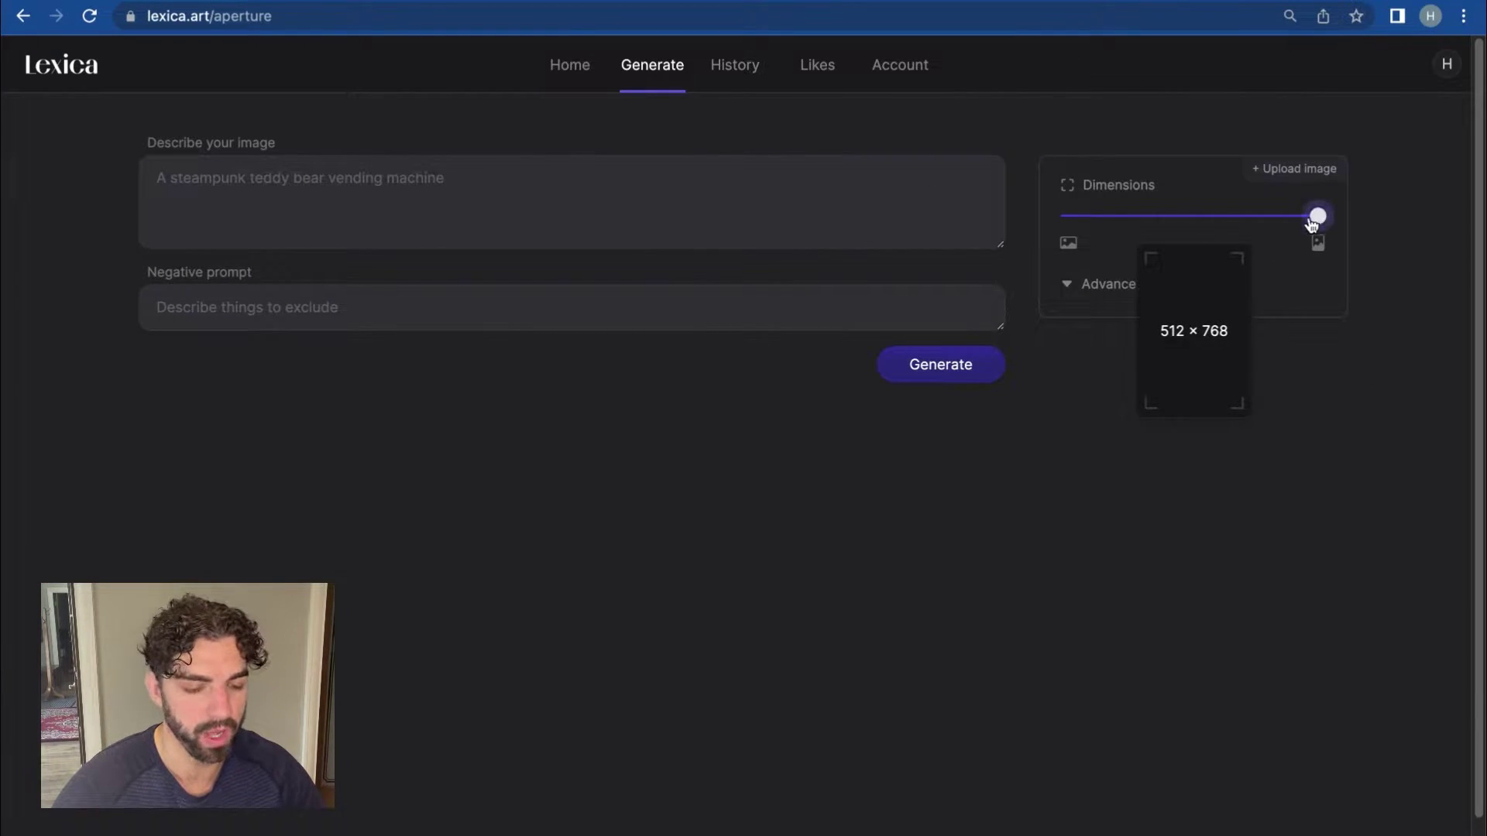
{"action": "left_click_drag", "start_coordinate": [1317, 216], "coordinate": [927, 204]}
Upload Custom Medium Header from the AI Creating Resources folder as the reference image.
{"action": "left_click", "coordinate": [1292, 175]}
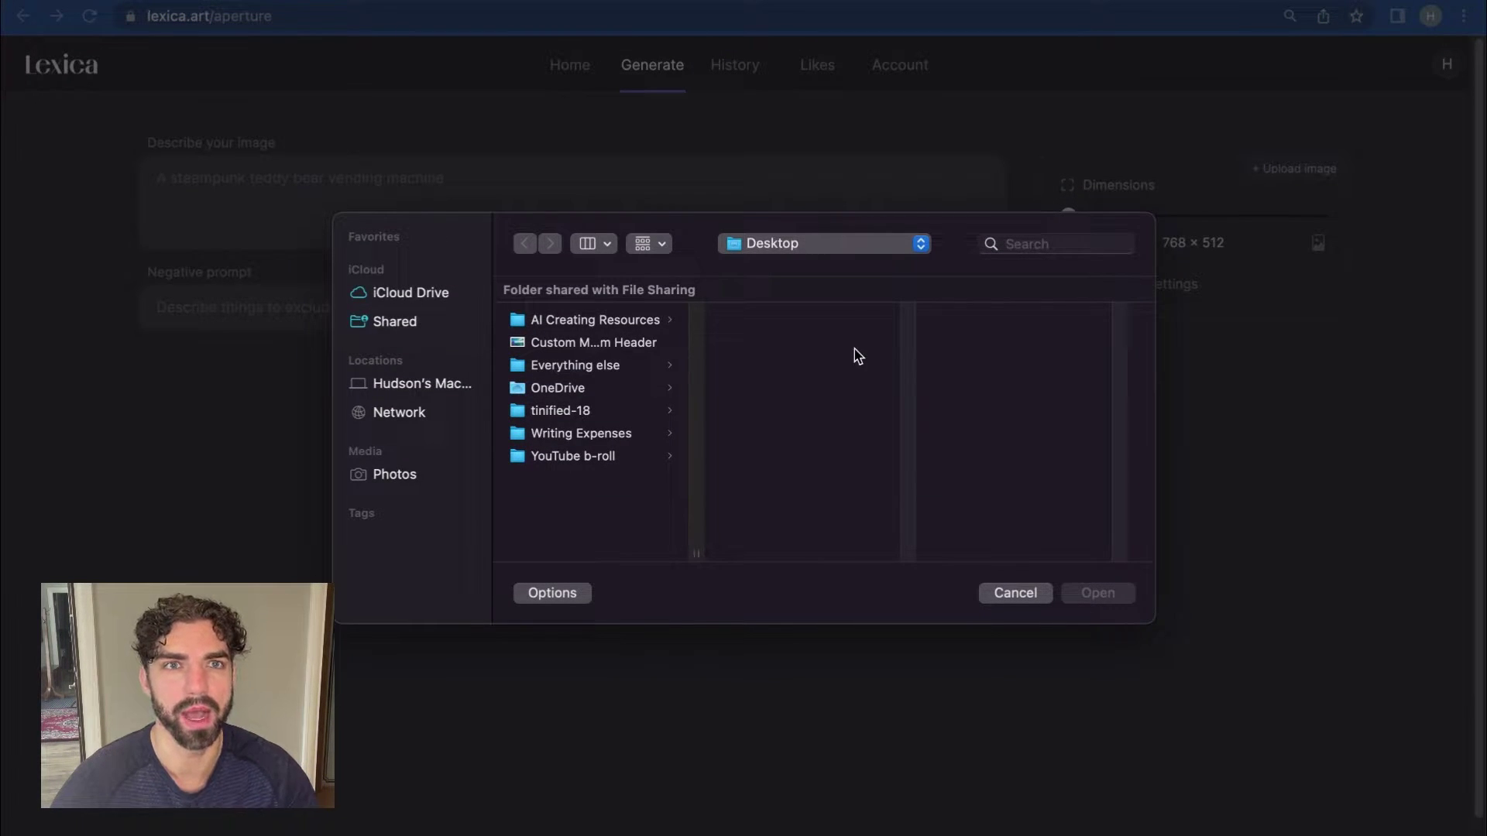
{"action": "left_click", "coordinate": [555, 328]}
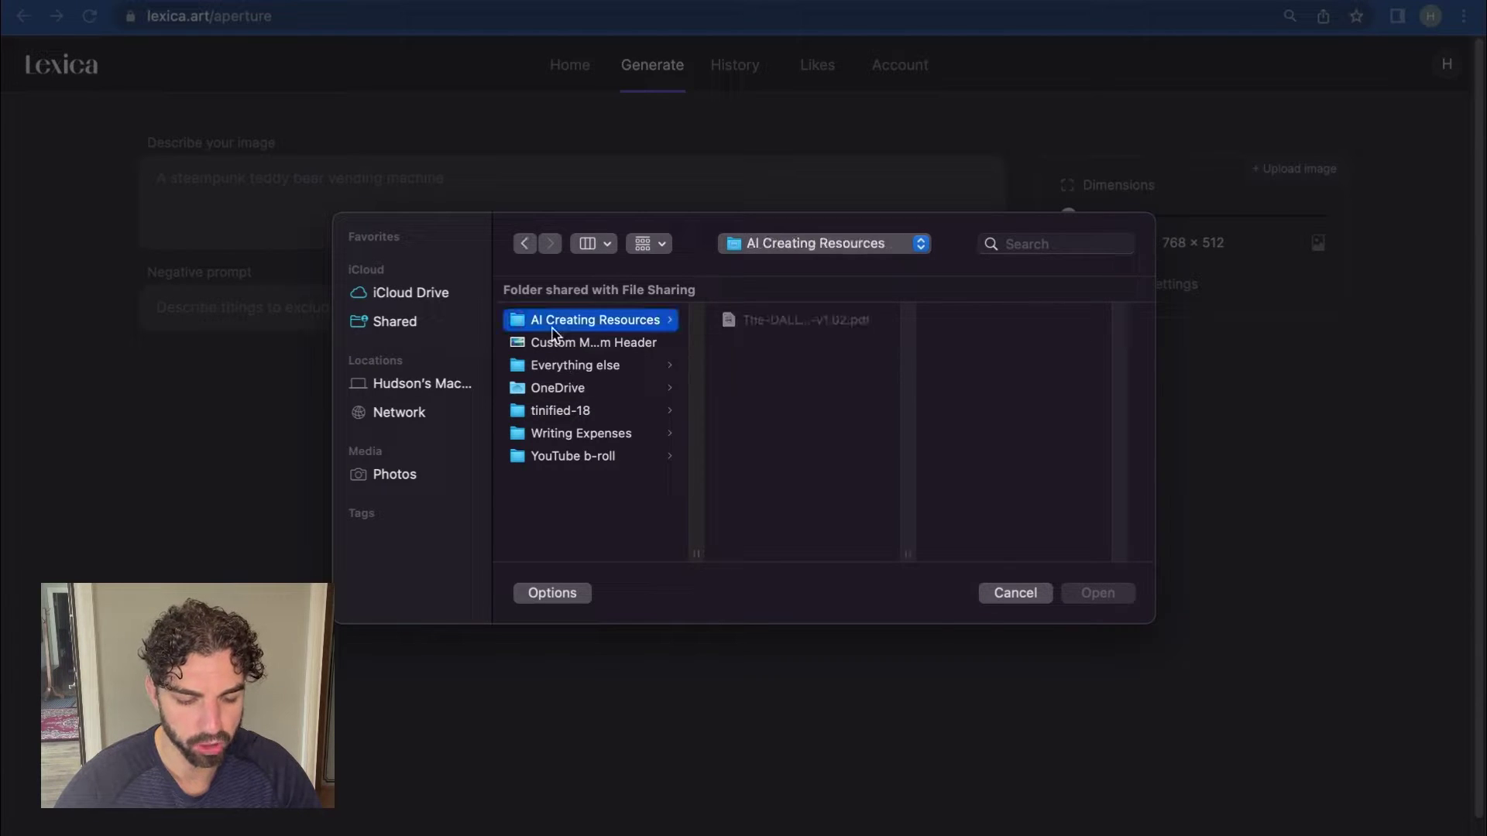
{"action": "left_click", "coordinate": [559, 346]}
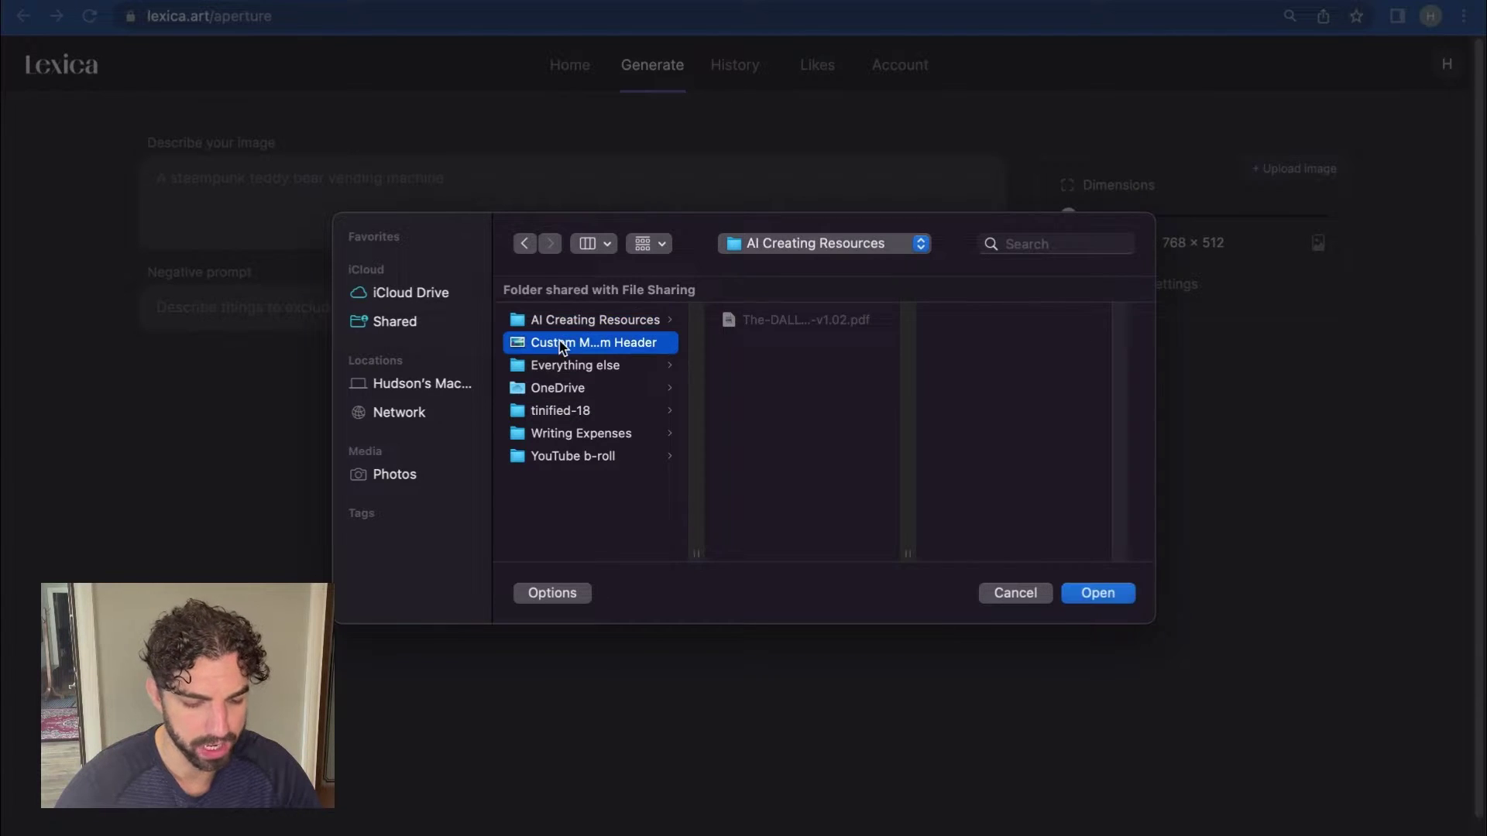
{"action": "left_click", "coordinate": [1097, 601]}
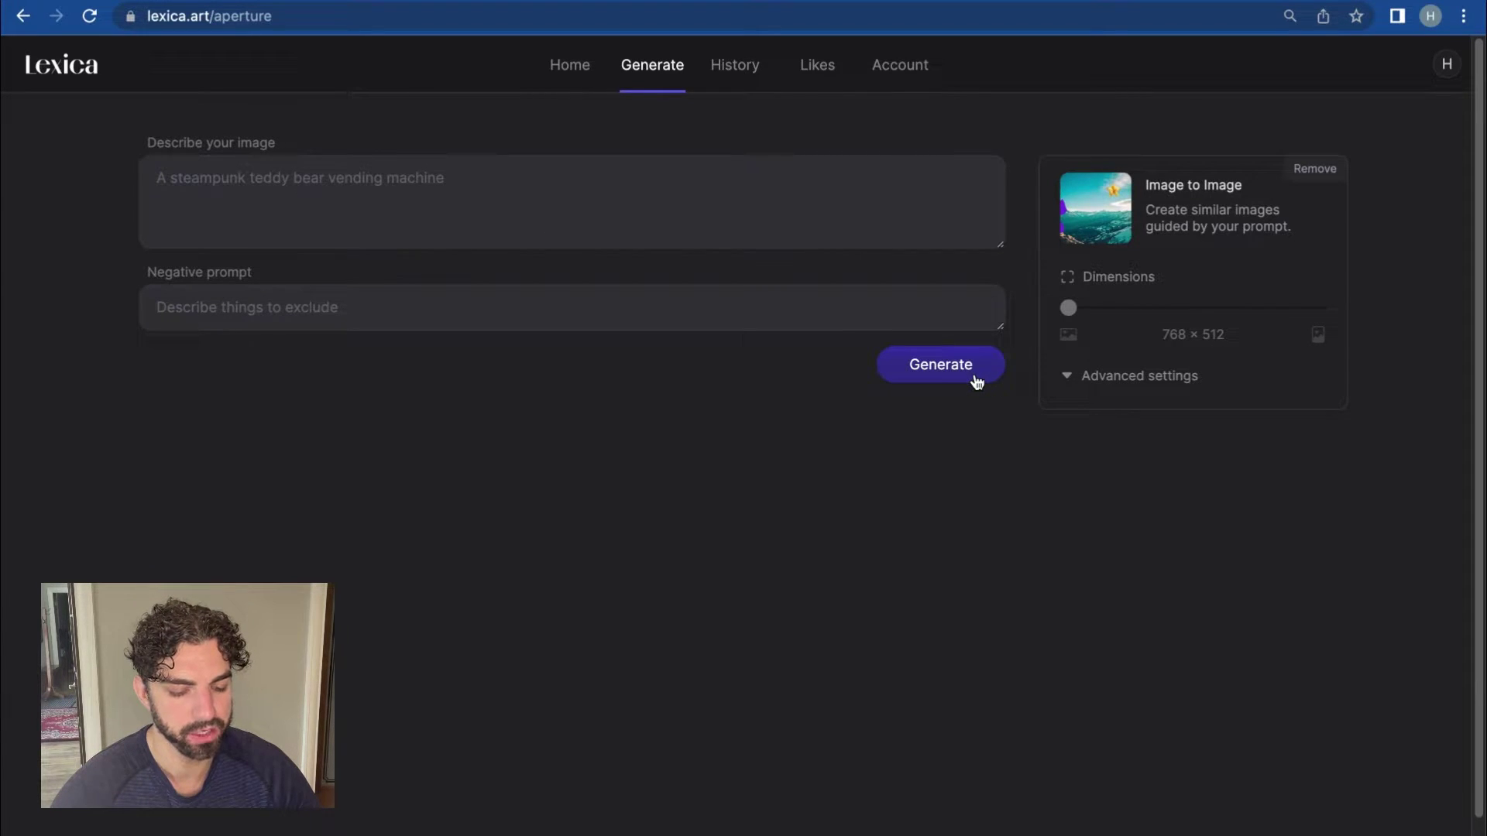
Generate images from the prompt 'cat overlooking mountains' with the uploaded reference.
{"action": "left_click", "coordinate": [231, 177]}
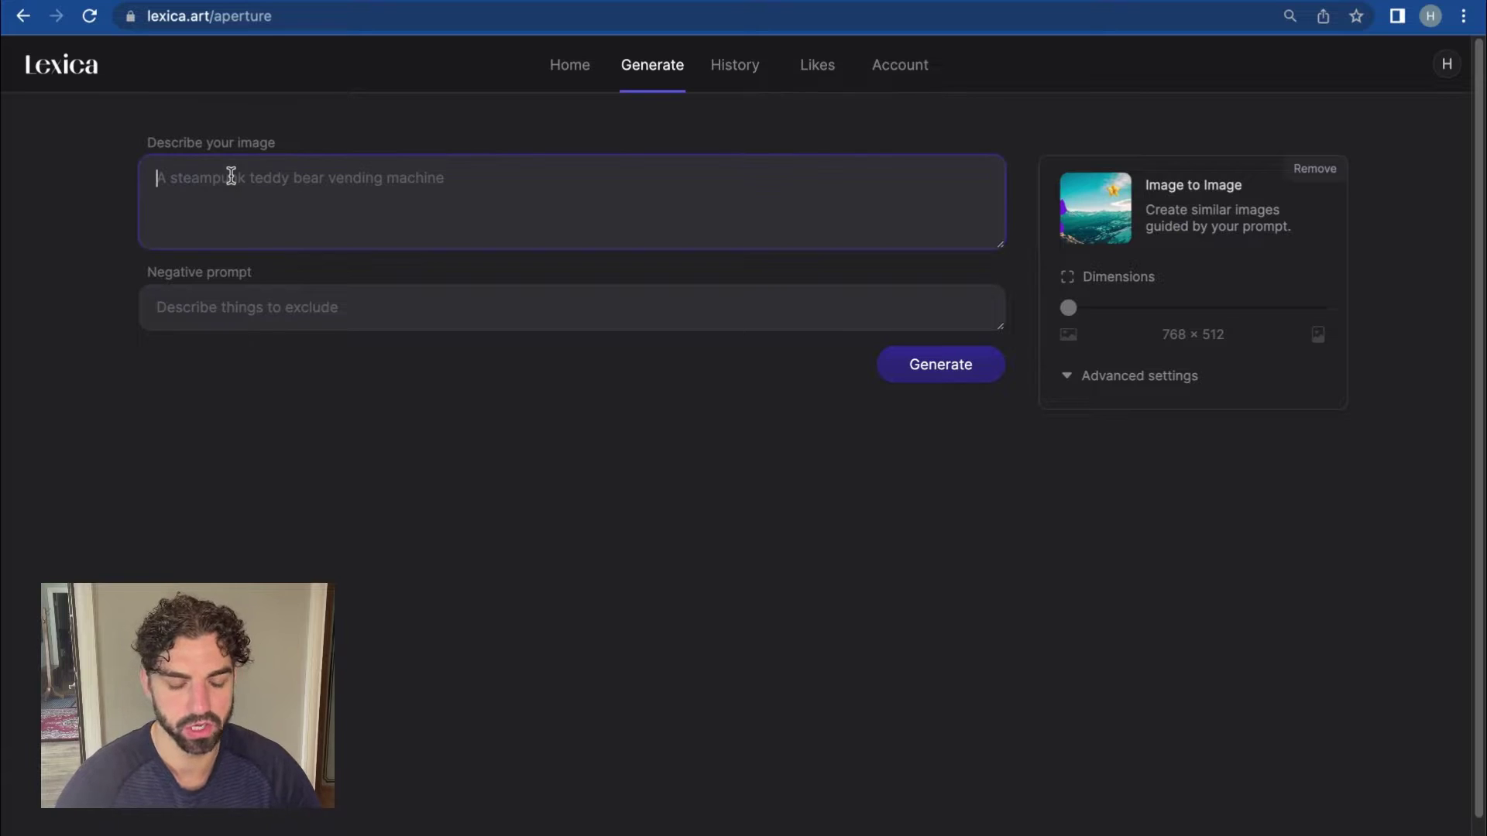
{"action": "type", "text": "cat overlo"}
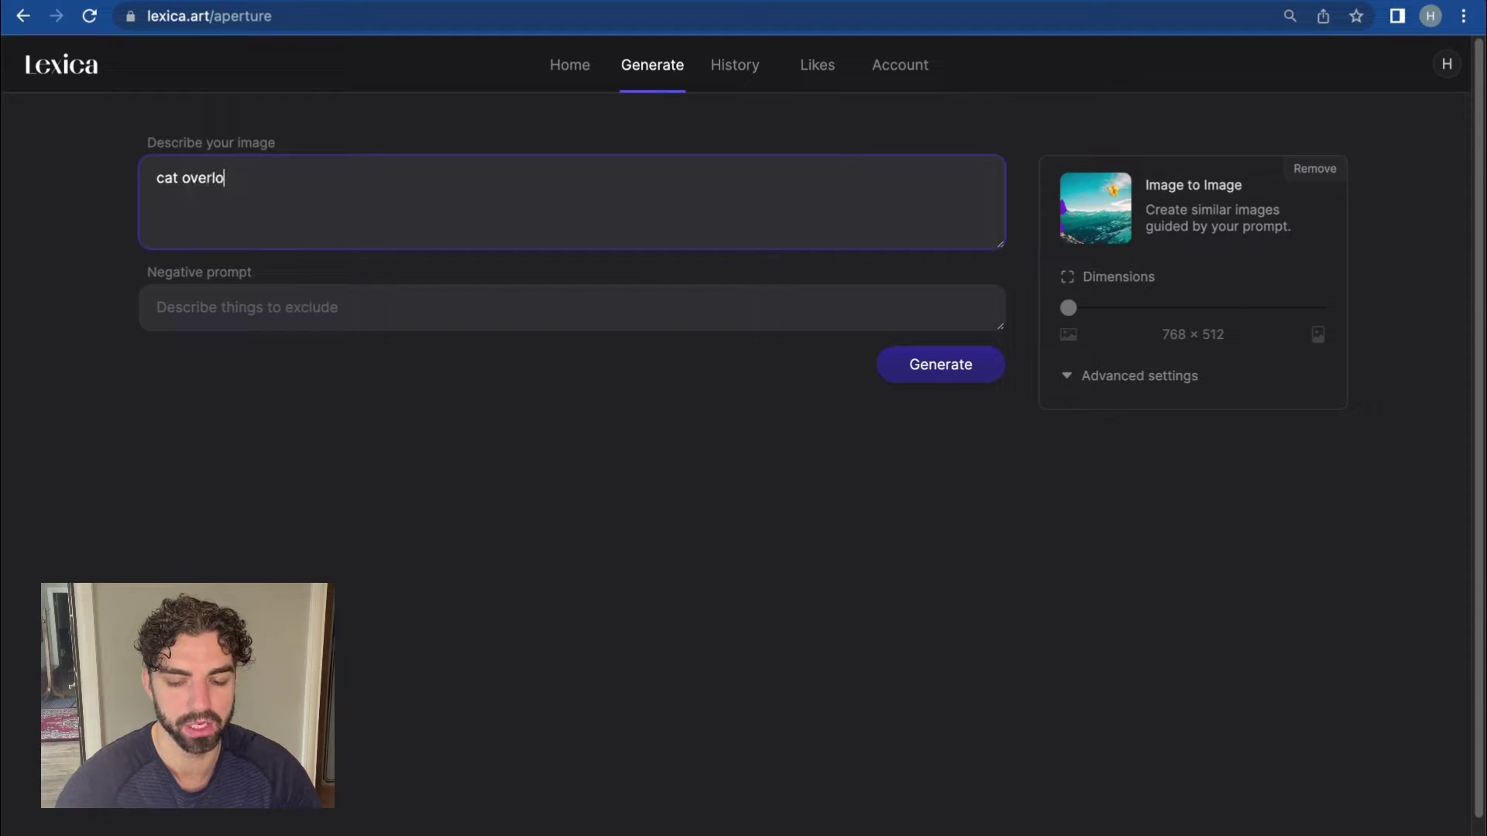
{"action": "type", "text": "oking mountains"}
{"action": "left_click", "coordinate": [954, 362]}
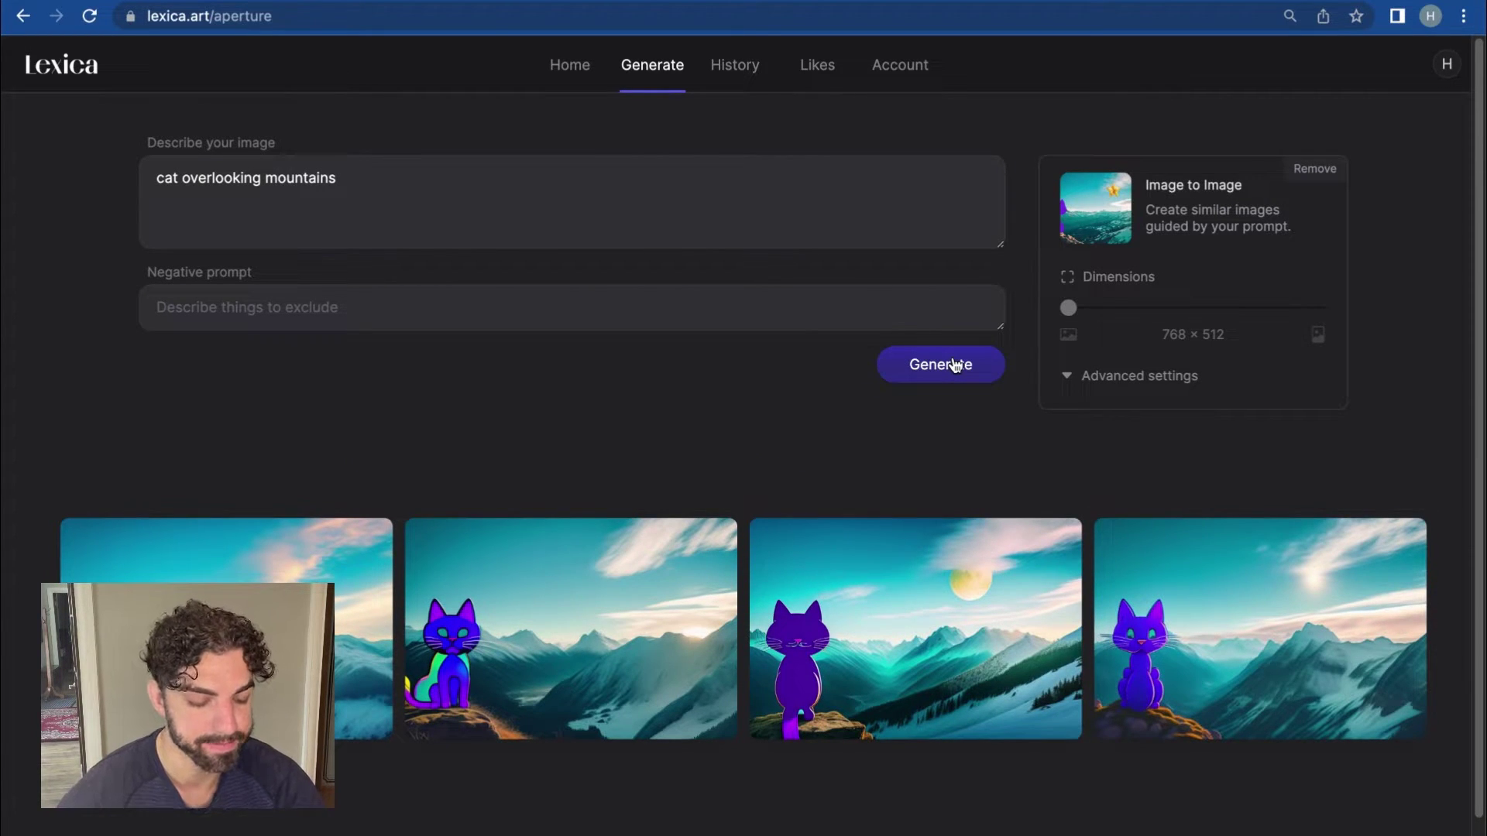
Scroll the generated purple cats and view the closed-eye cat image full size.
{"action": "scroll", "coordinate": [1221, 757], "scroll_direction": "down", "scroll_amount": 1}
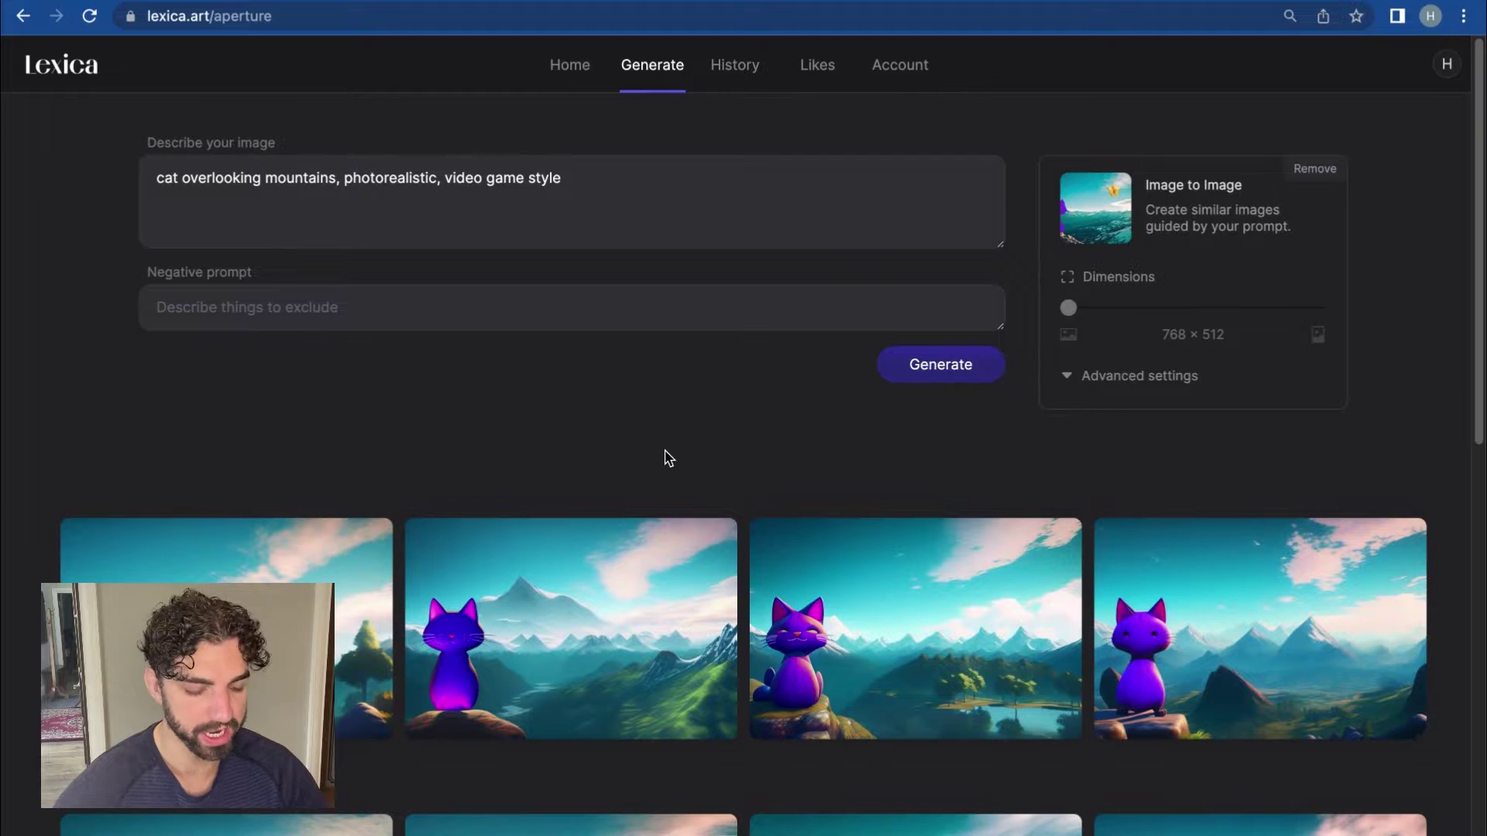
{"action": "scroll", "coordinate": [667, 459], "scroll_direction": "down", "scroll_amount": 3}
{"action": "mouse_move", "coordinate": [665, 452]}
{"action": "mouse_move", "coordinate": [521, 666]}
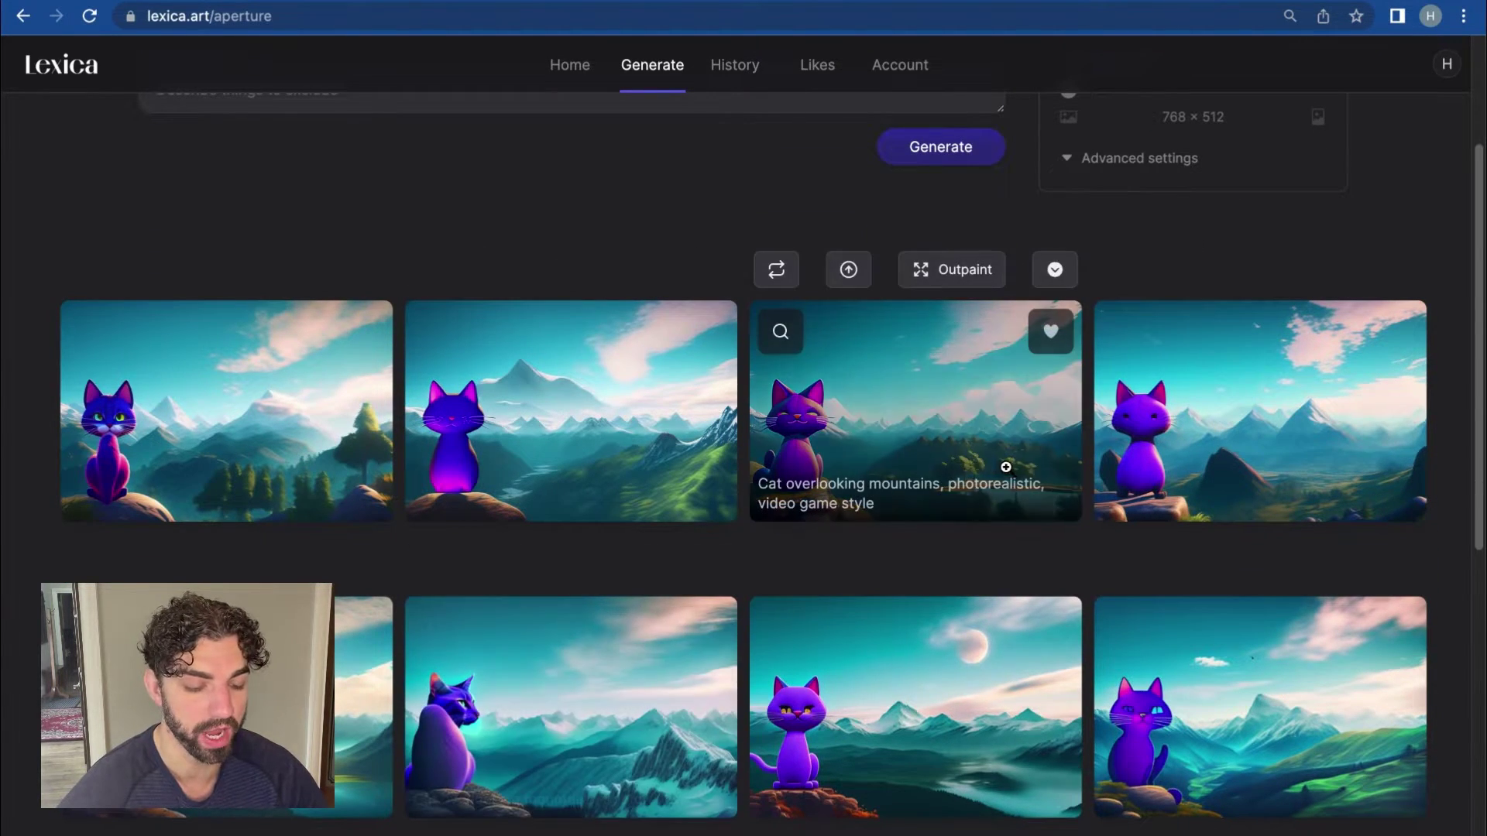
{"action": "left_click", "coordinate": [895, 393]}
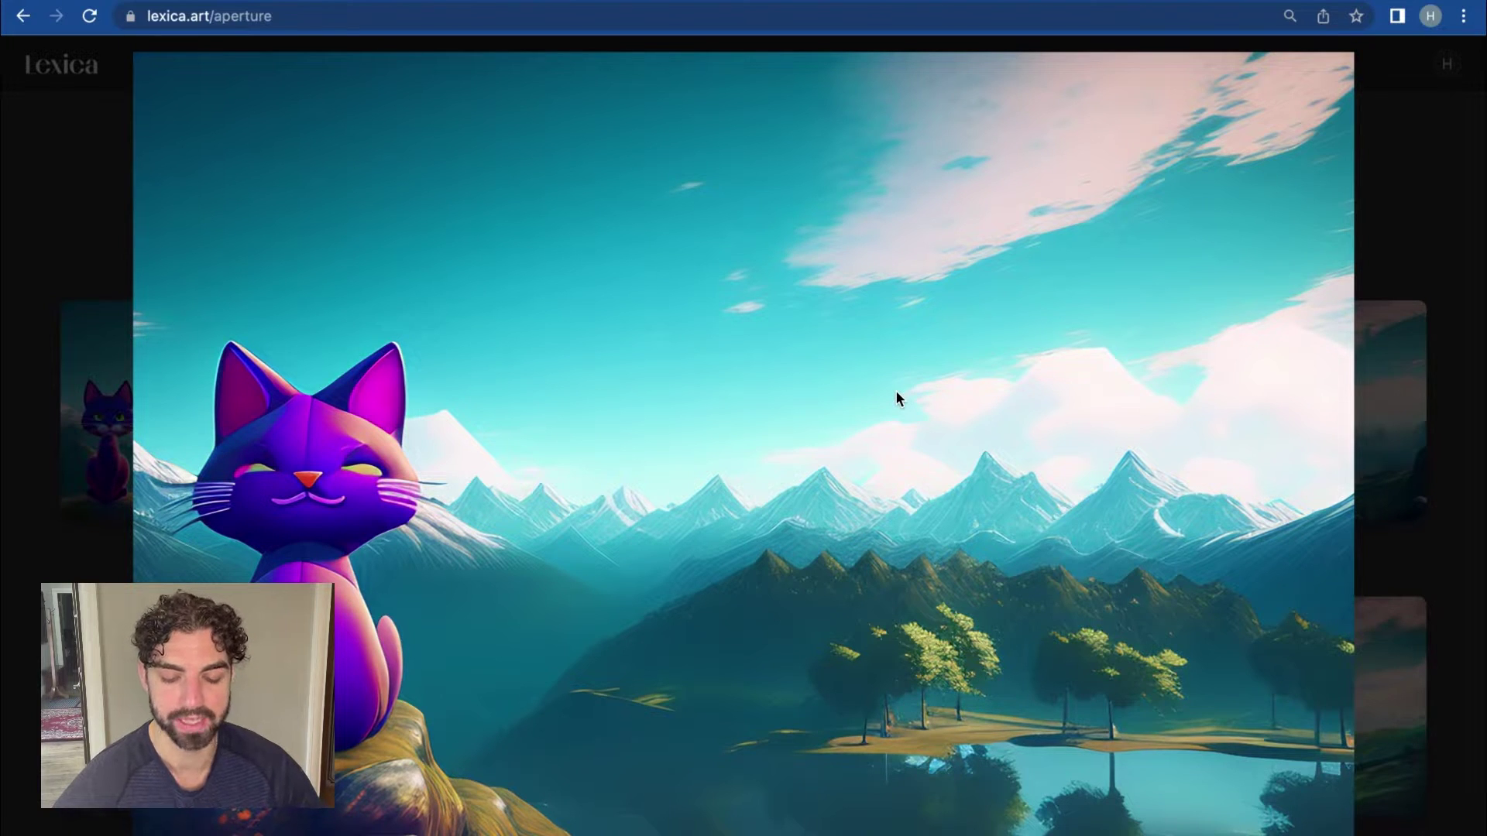
{"action": "left_click", "coordinate": [1427, 209]}
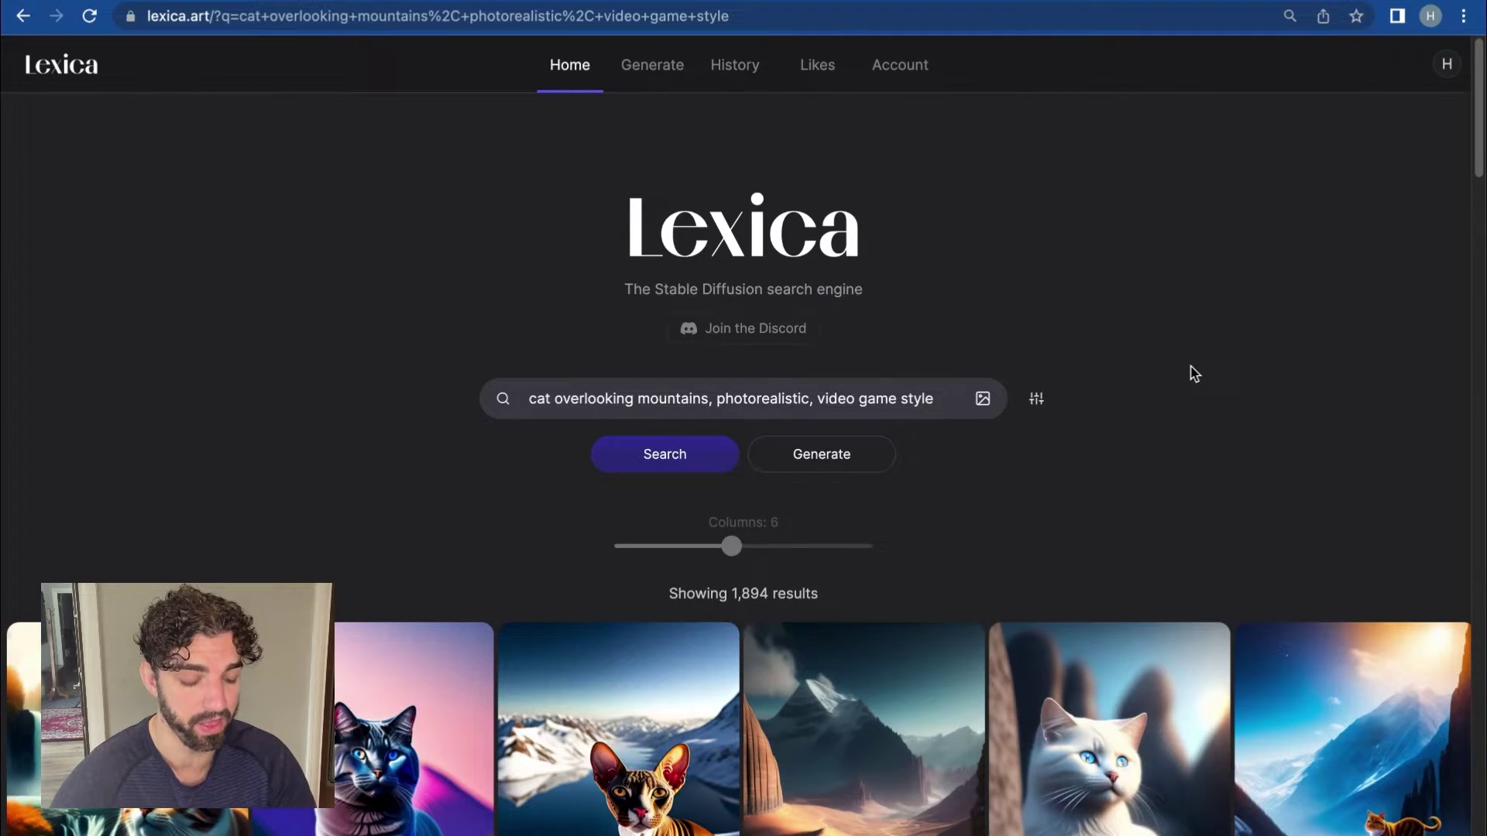
{"action": "scroll", "coordinate": [1271, 352], "scroll_direction": "down", "scroll_amount": 3}
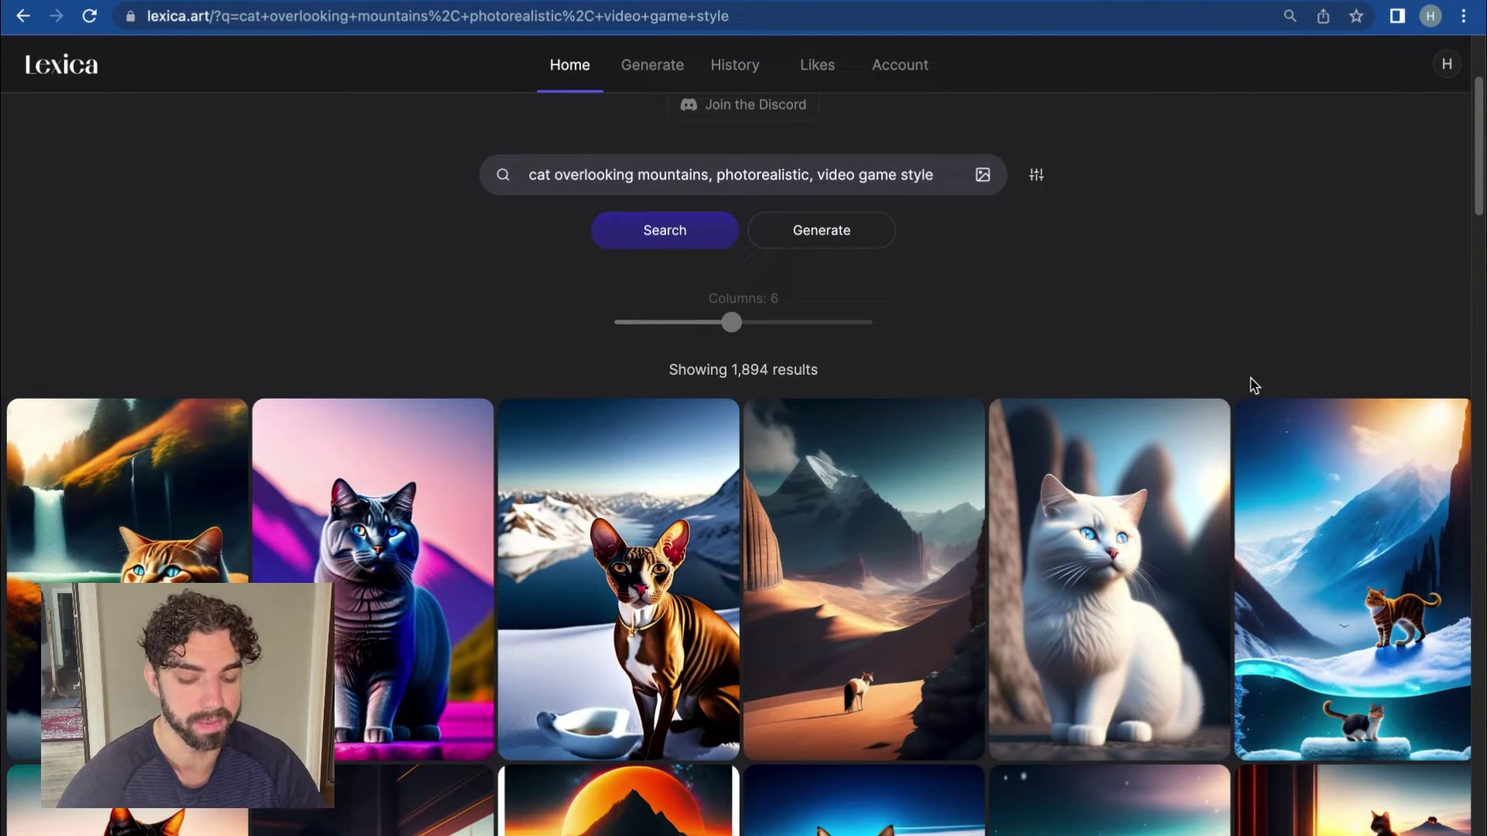
Load the cat-on-snow image's prompt into the generator and generate two batches from it.
{"action": "scroll", "coordinate": [1252, 385], "scroll_direction": "down", "scroll_amount": 4}
{"action": "scroll", "coordinate": [1130, 441], "scroll_direction": "up", "scroll_amount": 2}
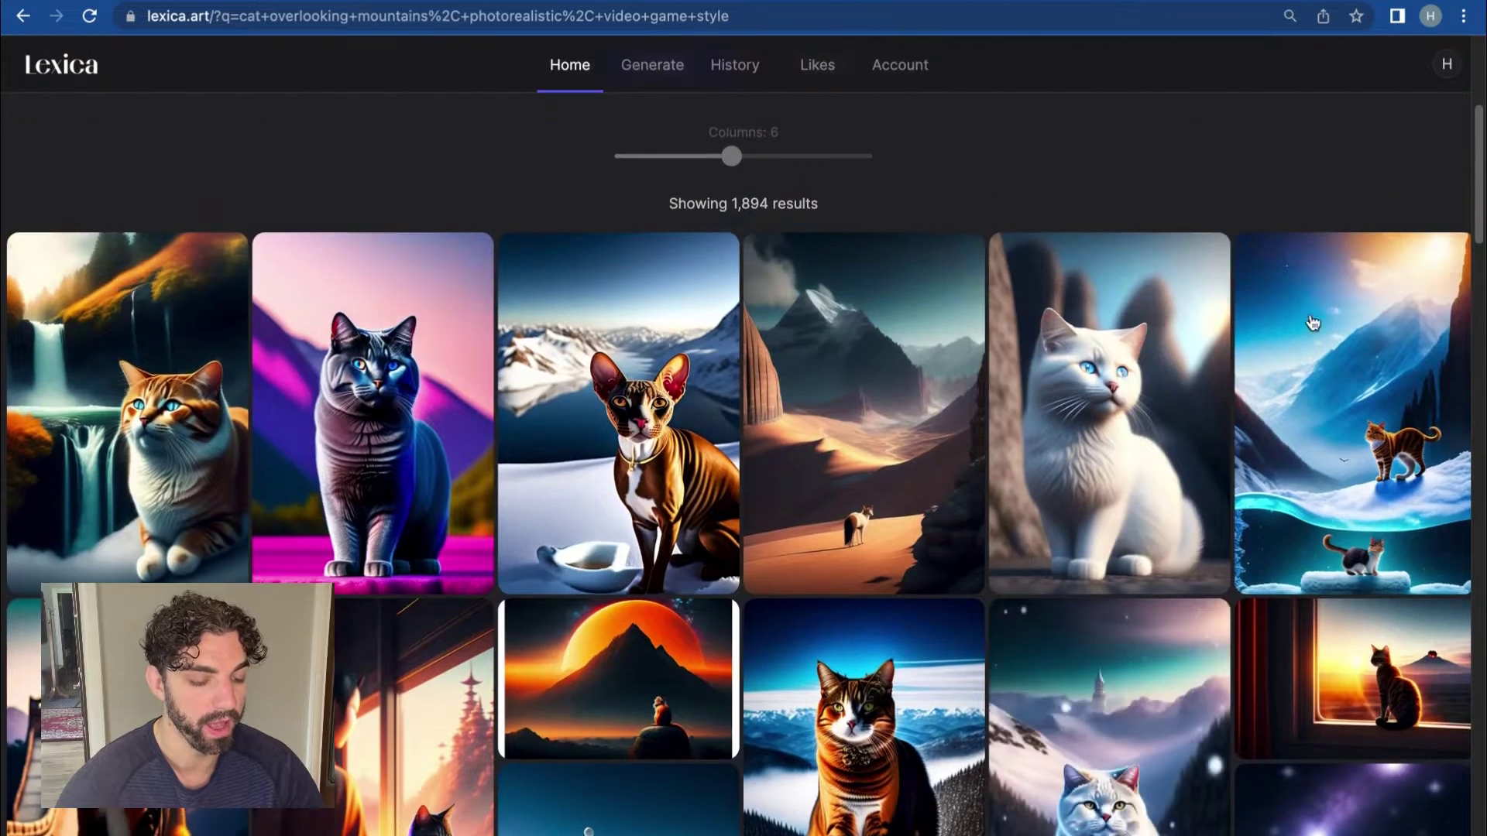
{"action": "left_click", "coordinate": [1353, 403]}
{"action": "left_click", "coordinate": [444, 290]}
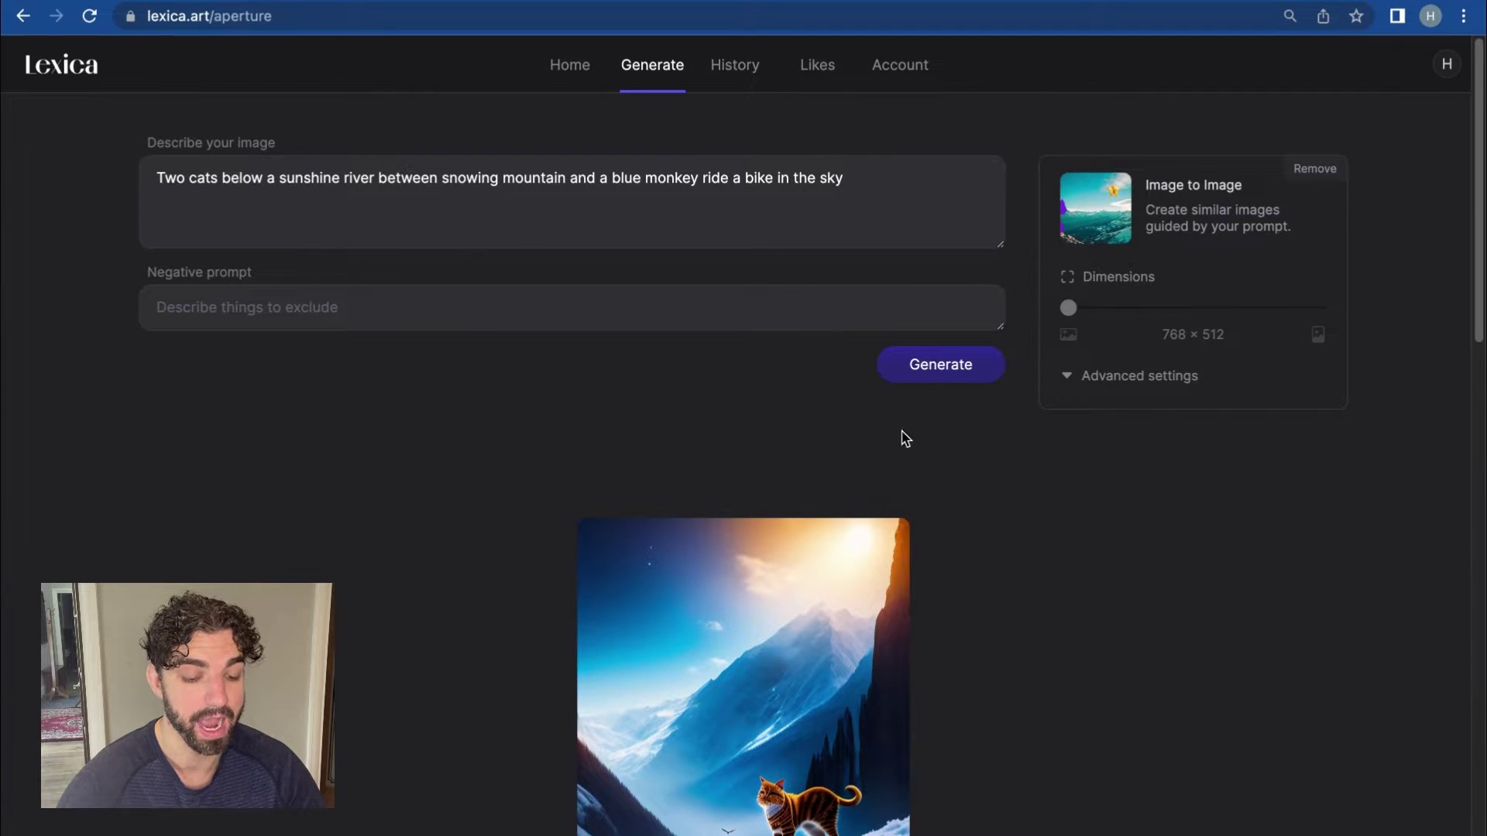
{"action": "left_click", "coordinate": [937, 370]}
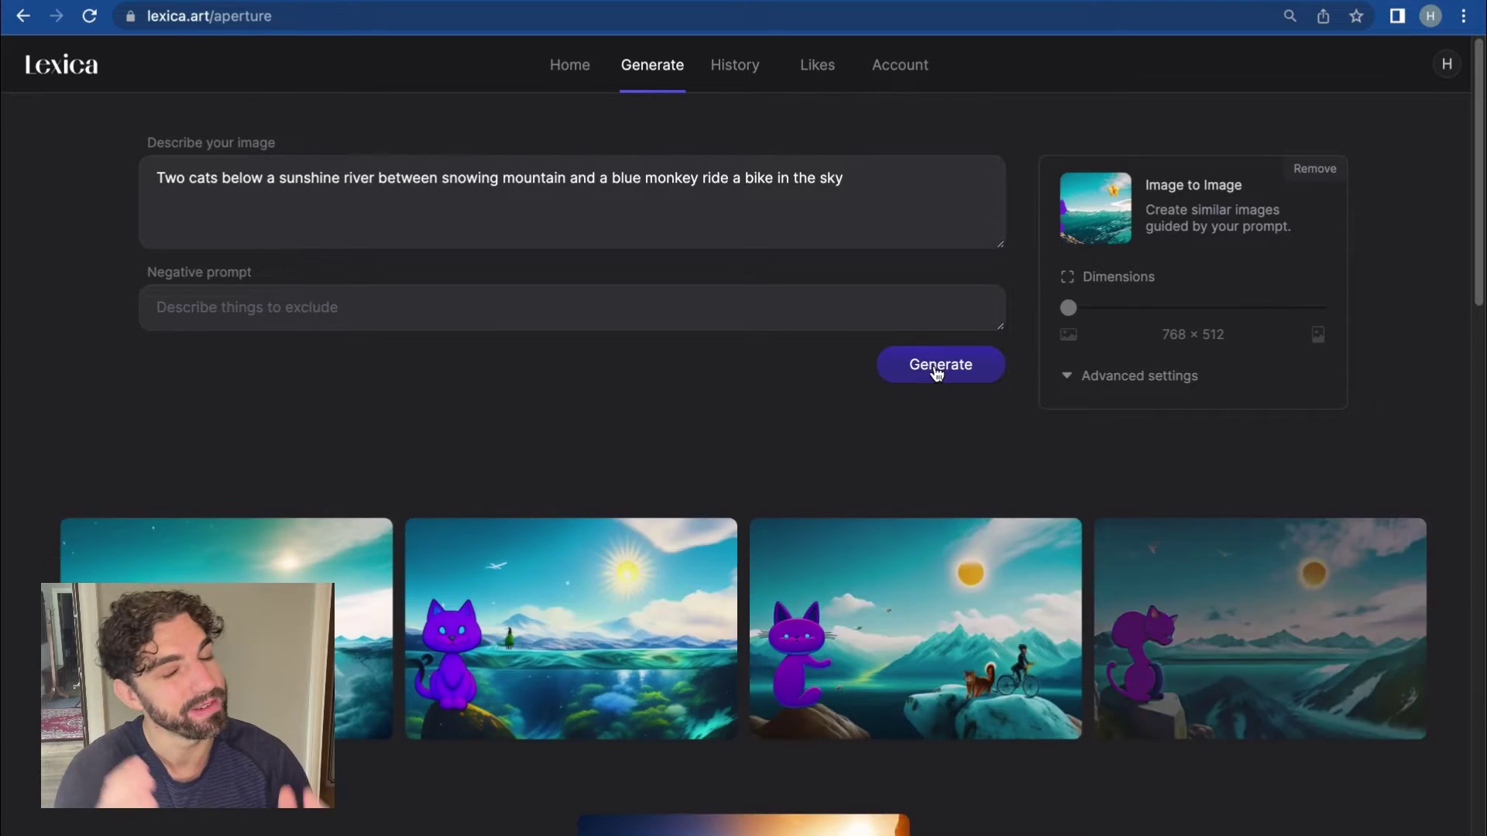
{"action": "left_click", "coordinate": [937, 368]}
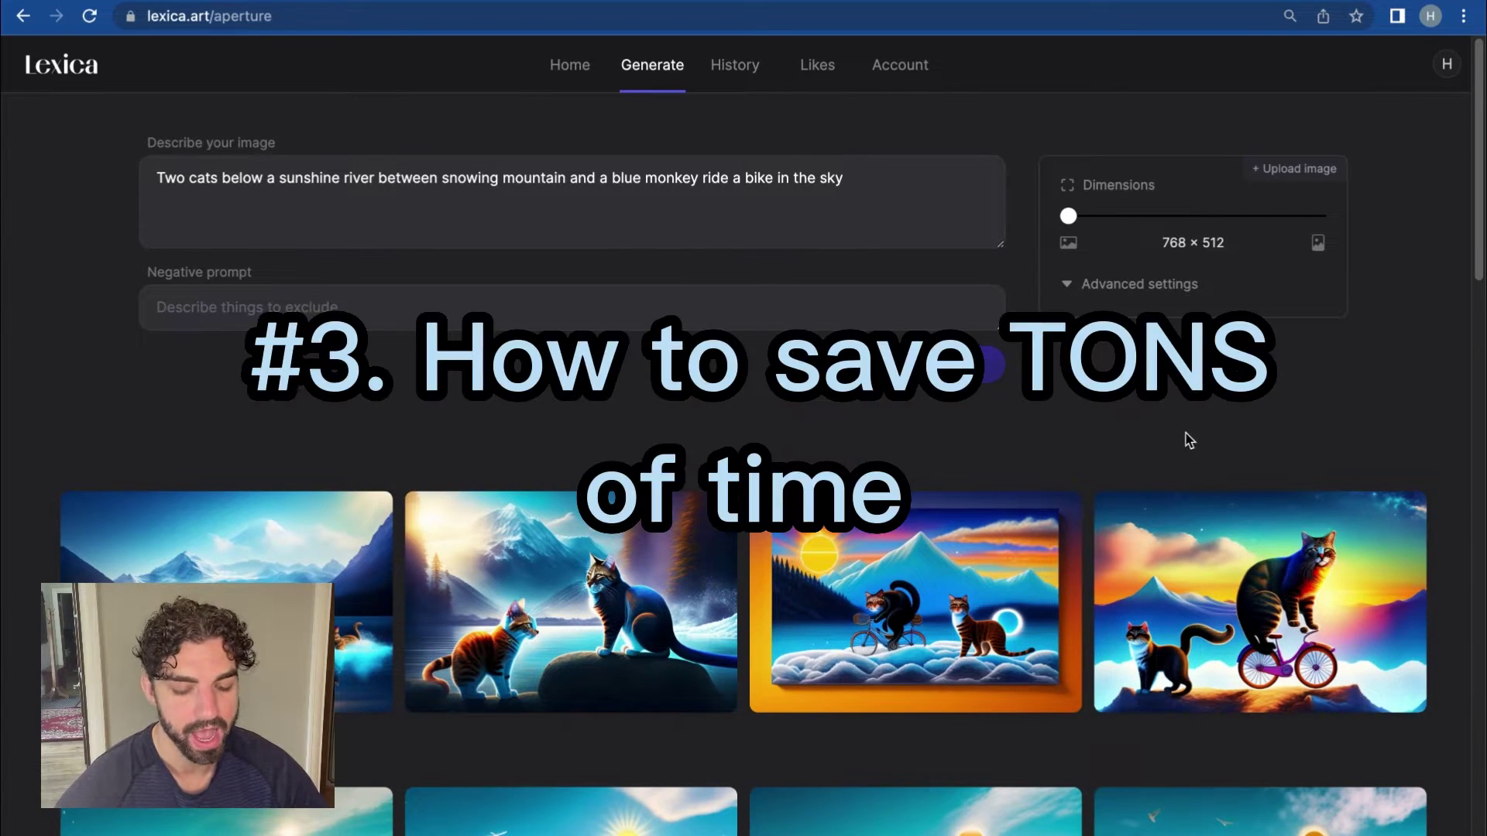
Switch from the Lexica generator to the Medium writer's profile page in Safari.
{"action": "scroll", "coordinate": [1085, 418], "scroll_direction": "down", "scroll_amount": 4}
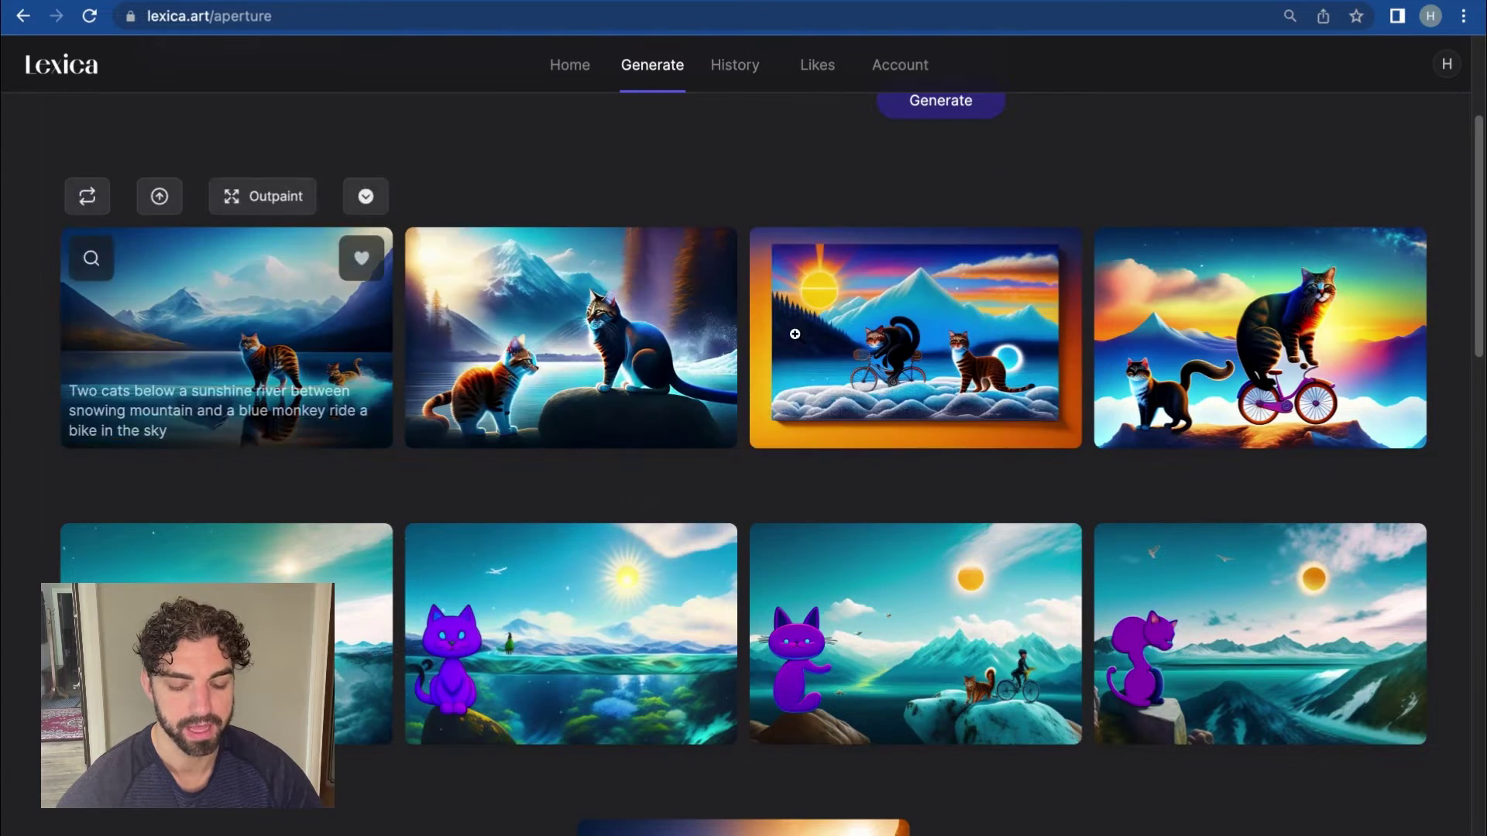
{"action": "scroll", "coordinate": [569, 638], "scroll_direction": "up", "scroll_amount": 5}
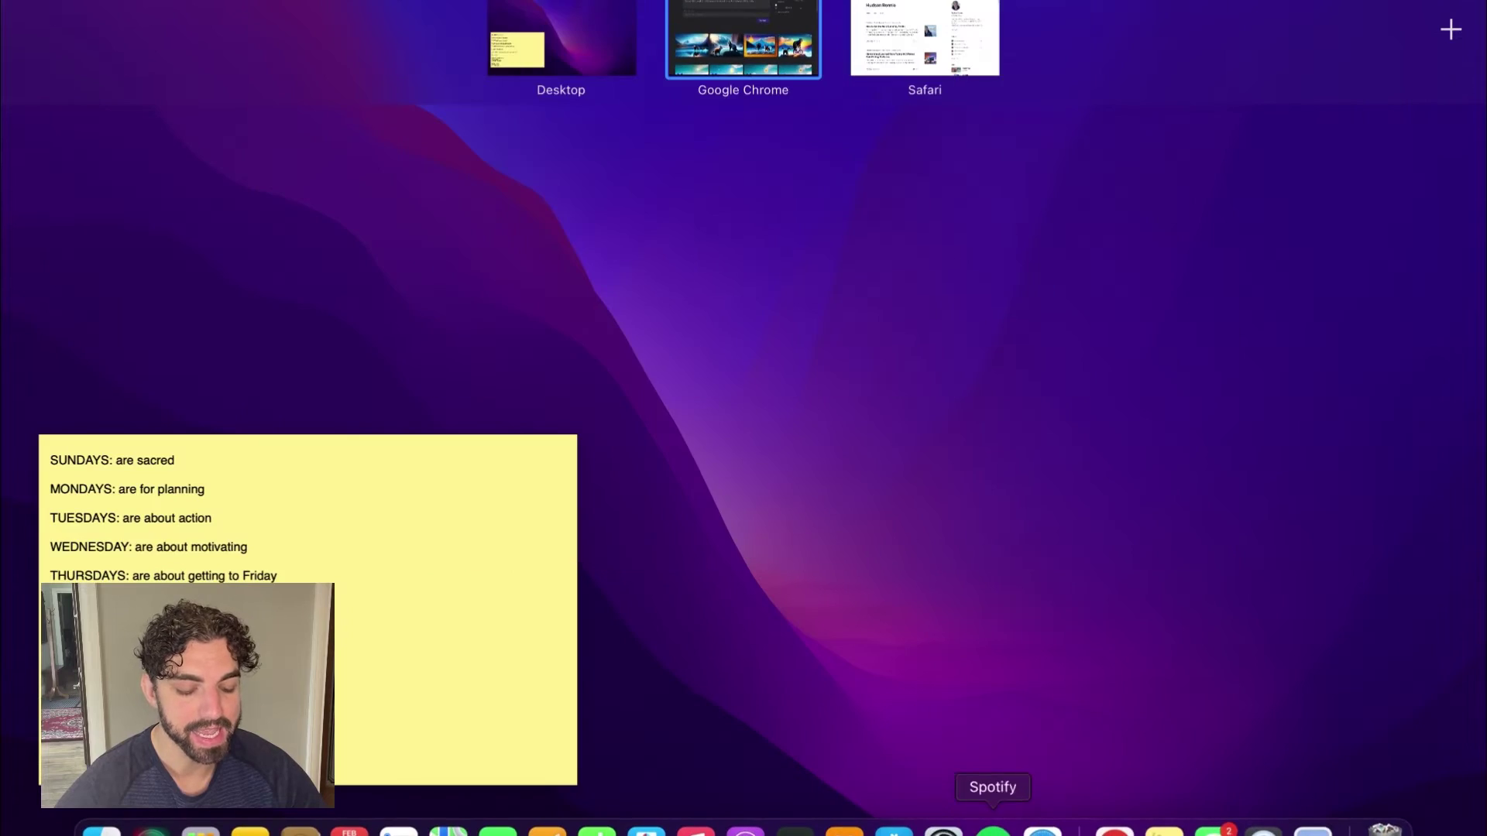
{"action": "left_click", "coordinate": [1042, 829]}
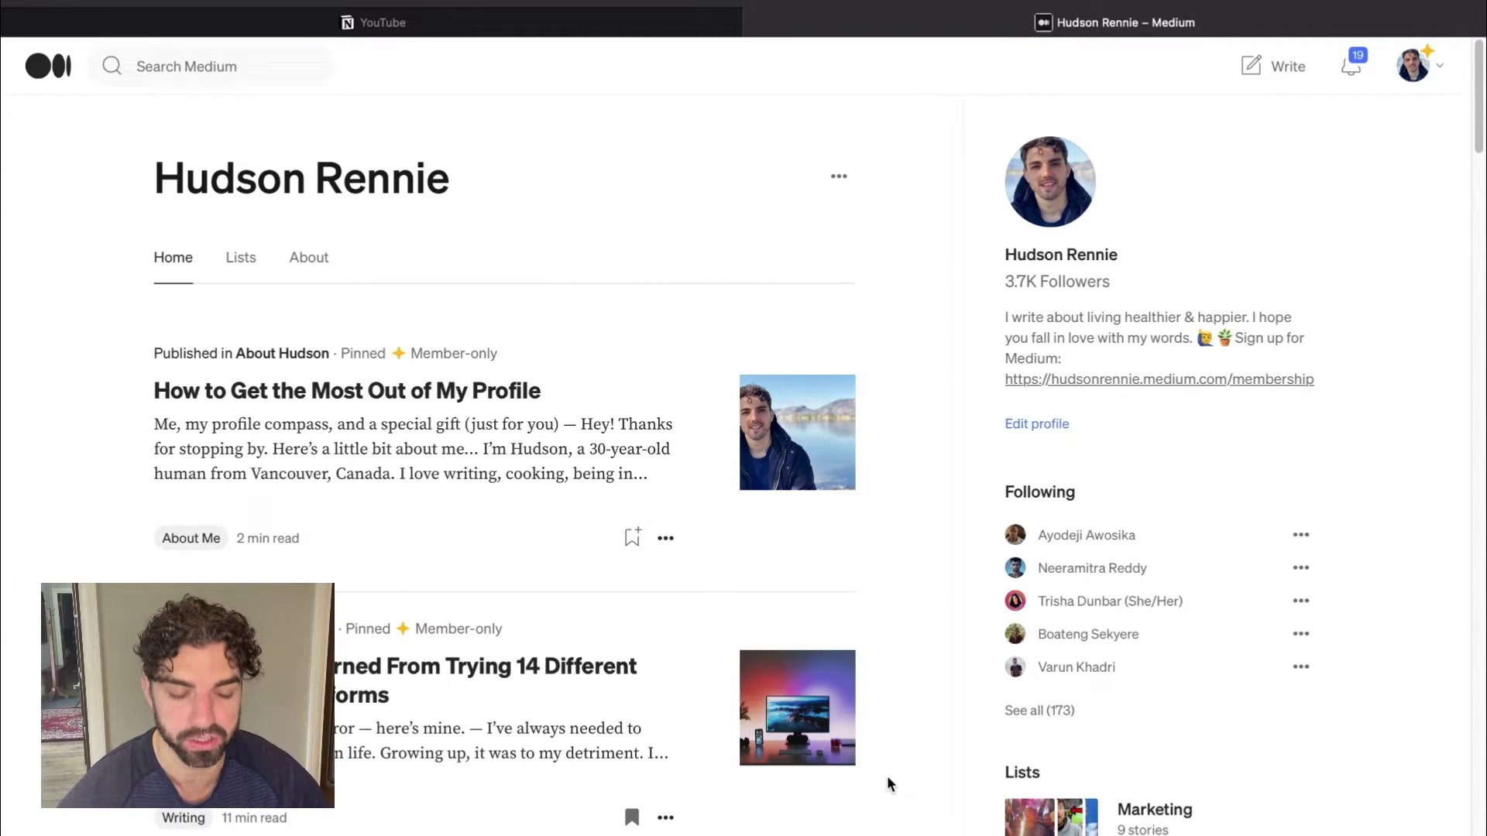
Select the 'I Tried The Drink of the Gods' title on Medium, then return to Lexica in Chrome.
{"action": "scroll", "coordinate": [901, 629], "scroll_direction": "down", "scroll_amount": 15}
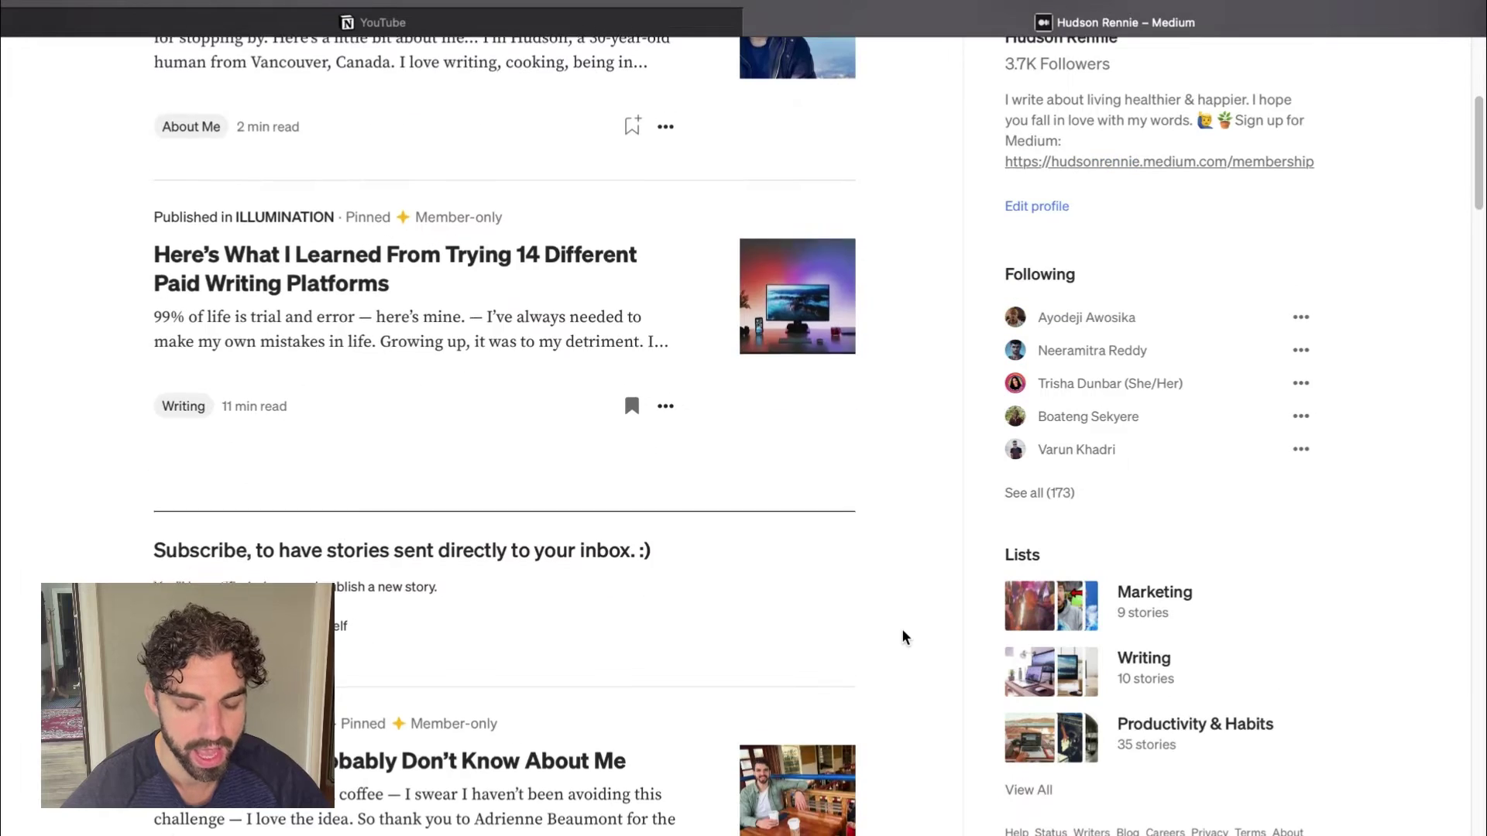
{"action": "scroll", "coordinate": [902, 630], "scroll_direction": "down", "scroll_amount": 8}
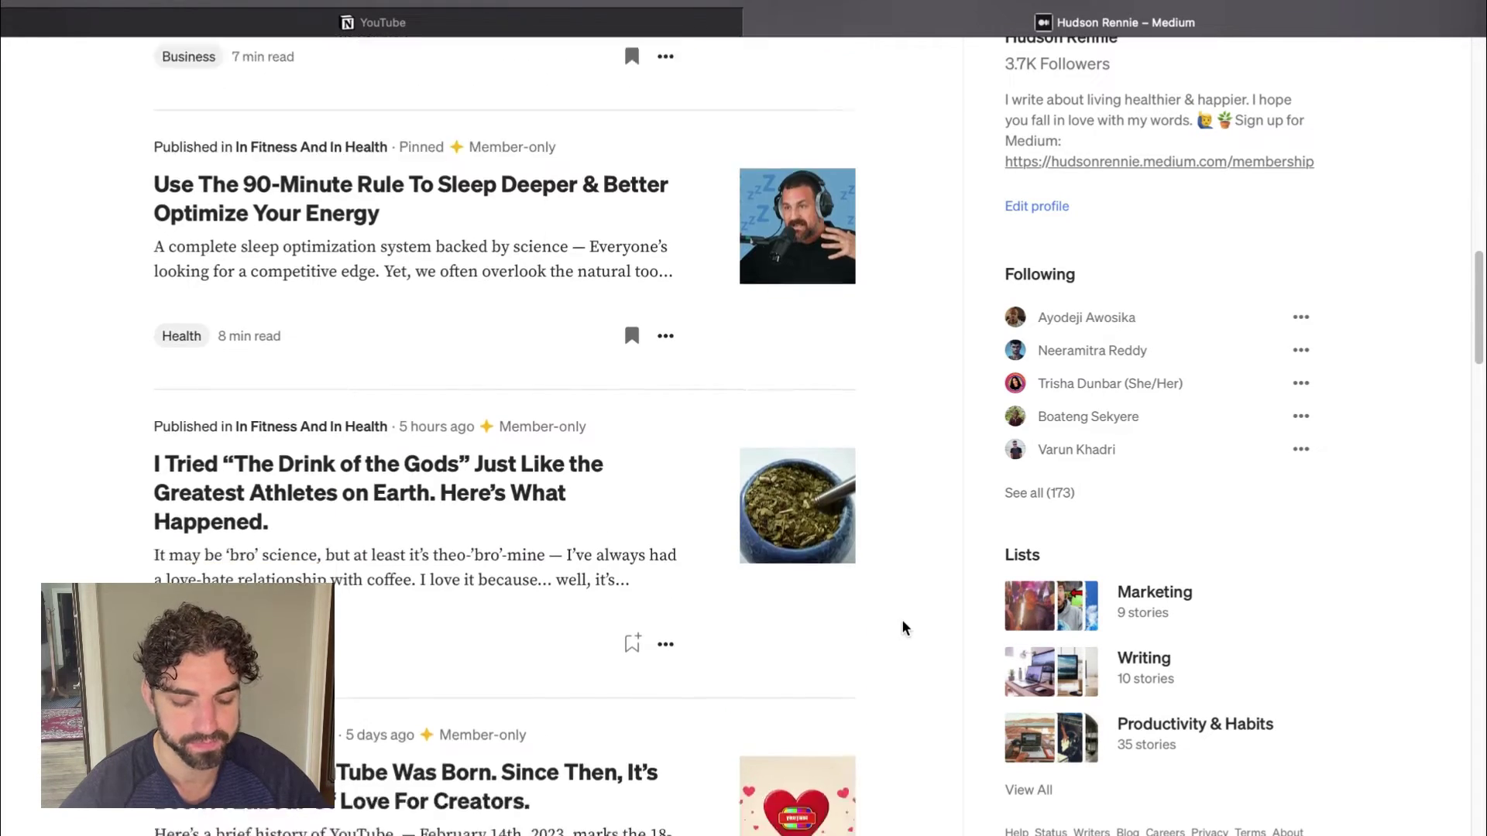
{"action": "scroll", "coordinate": [903, 620], "scroll_direction": "up", "scroll_amount": 7}
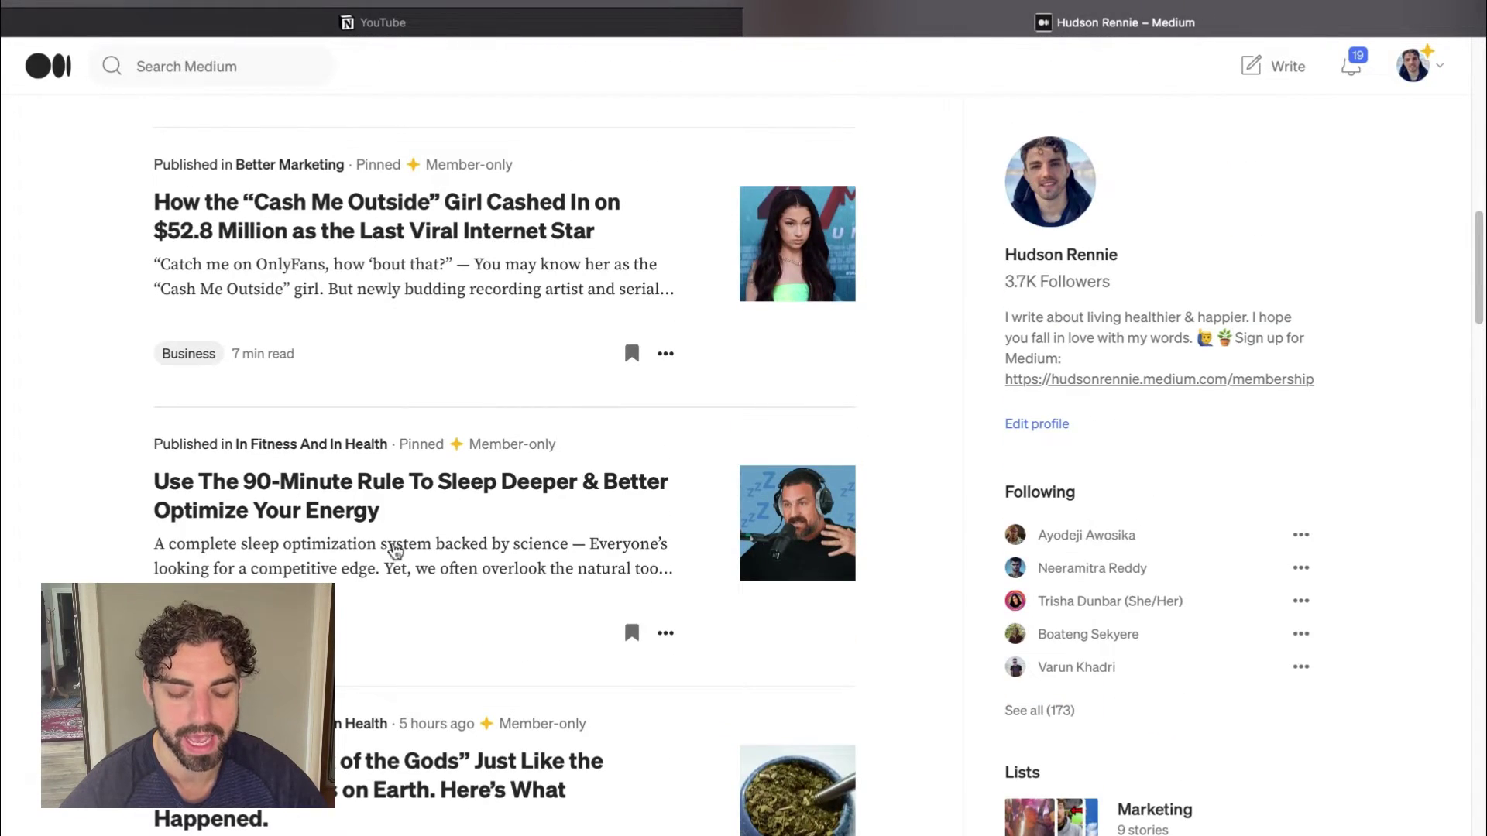
{"action": "scroll", "coordinate": [201, 818], "scroll_direction": "down", "scroll_amount": 3}
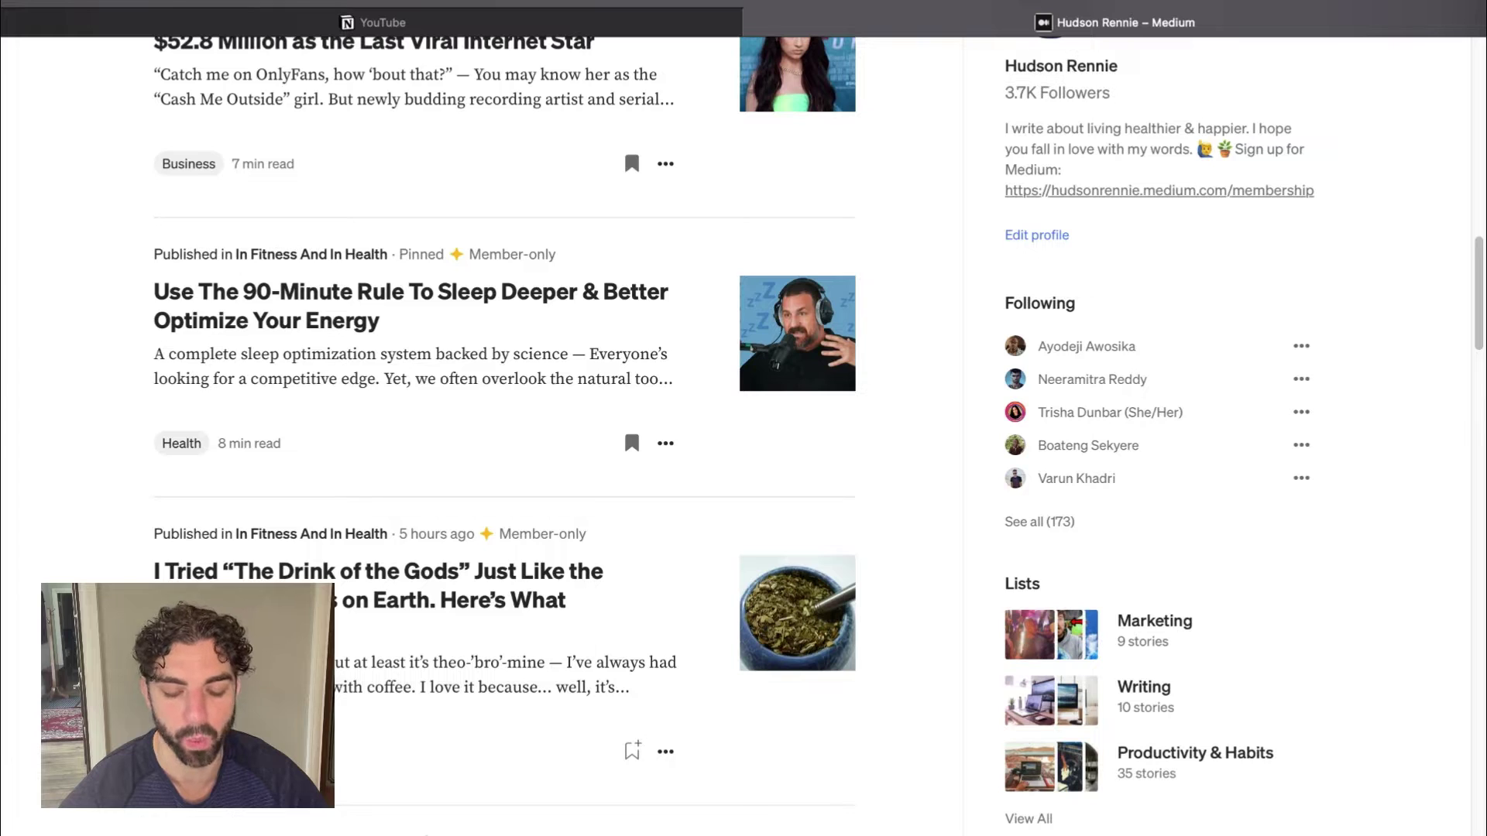
{"action": "triple_click", "coordinate": [159, 574]}
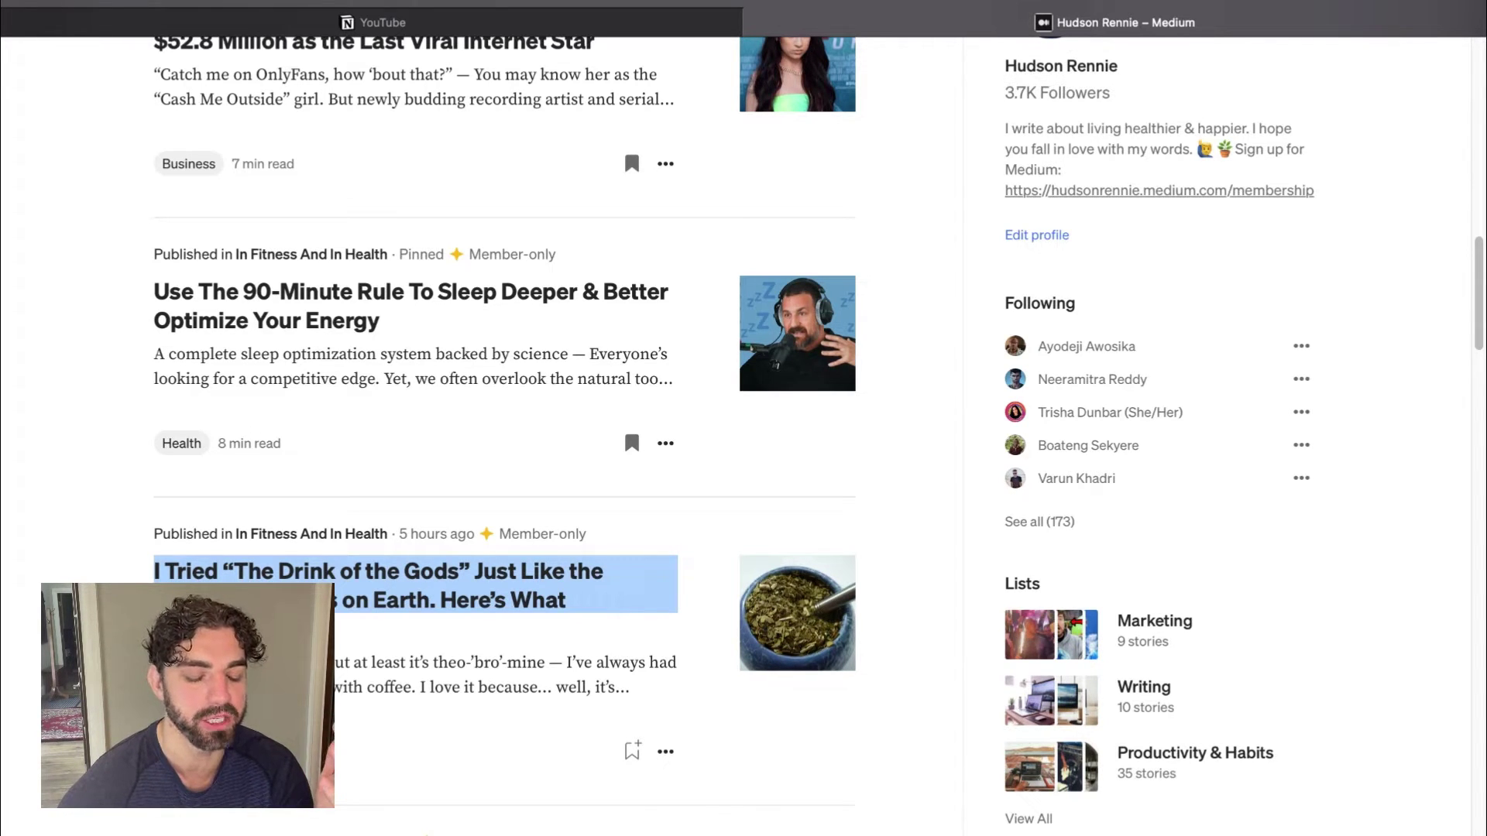
{"action": "key", "text": "ctrl+Up"}
{"action": "left_click", "coordinate": [1114, 830]}
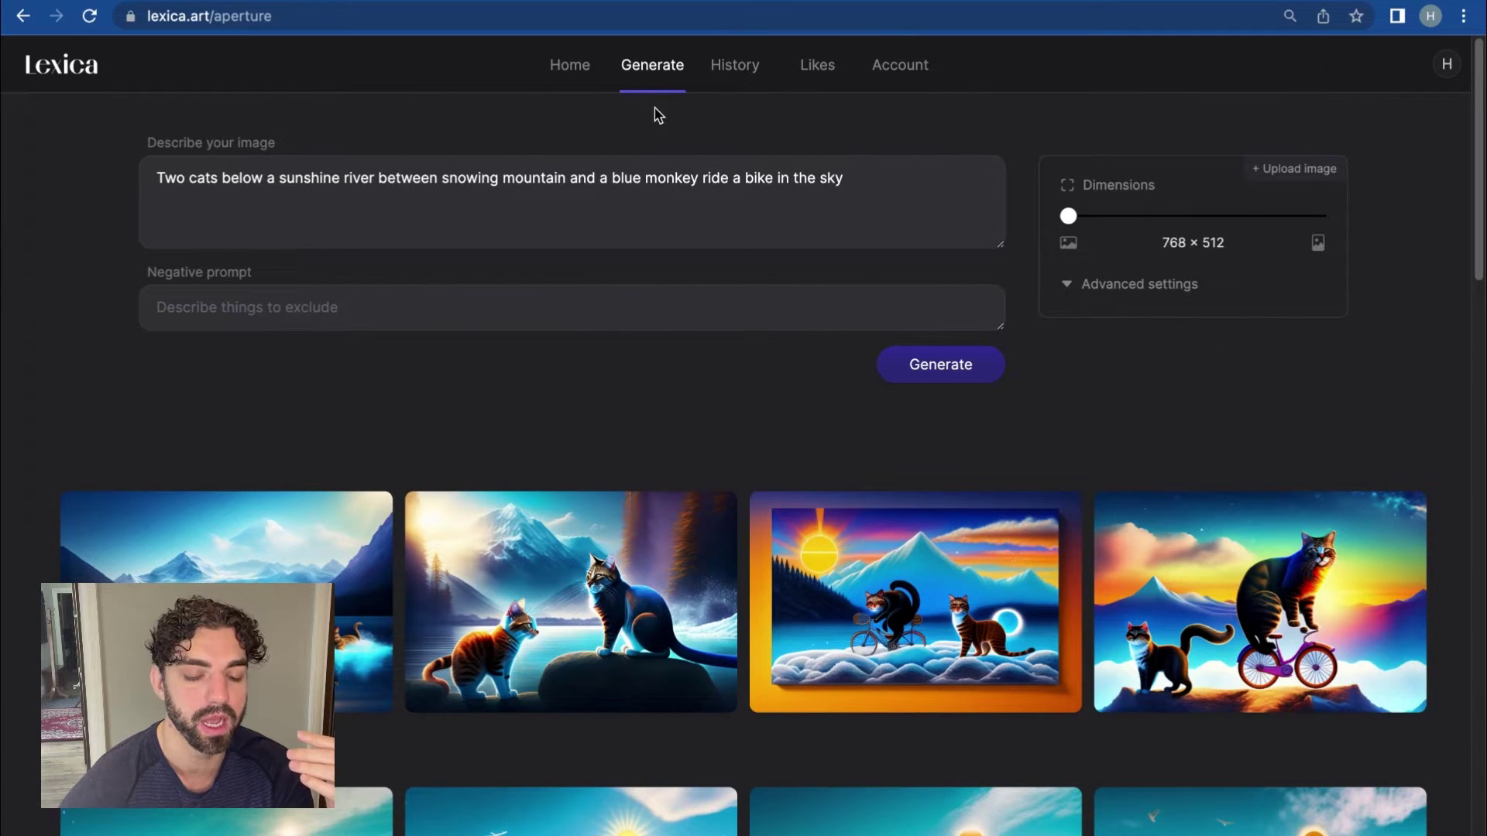
Go to Lexica's home page and reselect the Drink of the Gods title on Medium.
{"action": "left_click", "coordinate": [571, 65]}
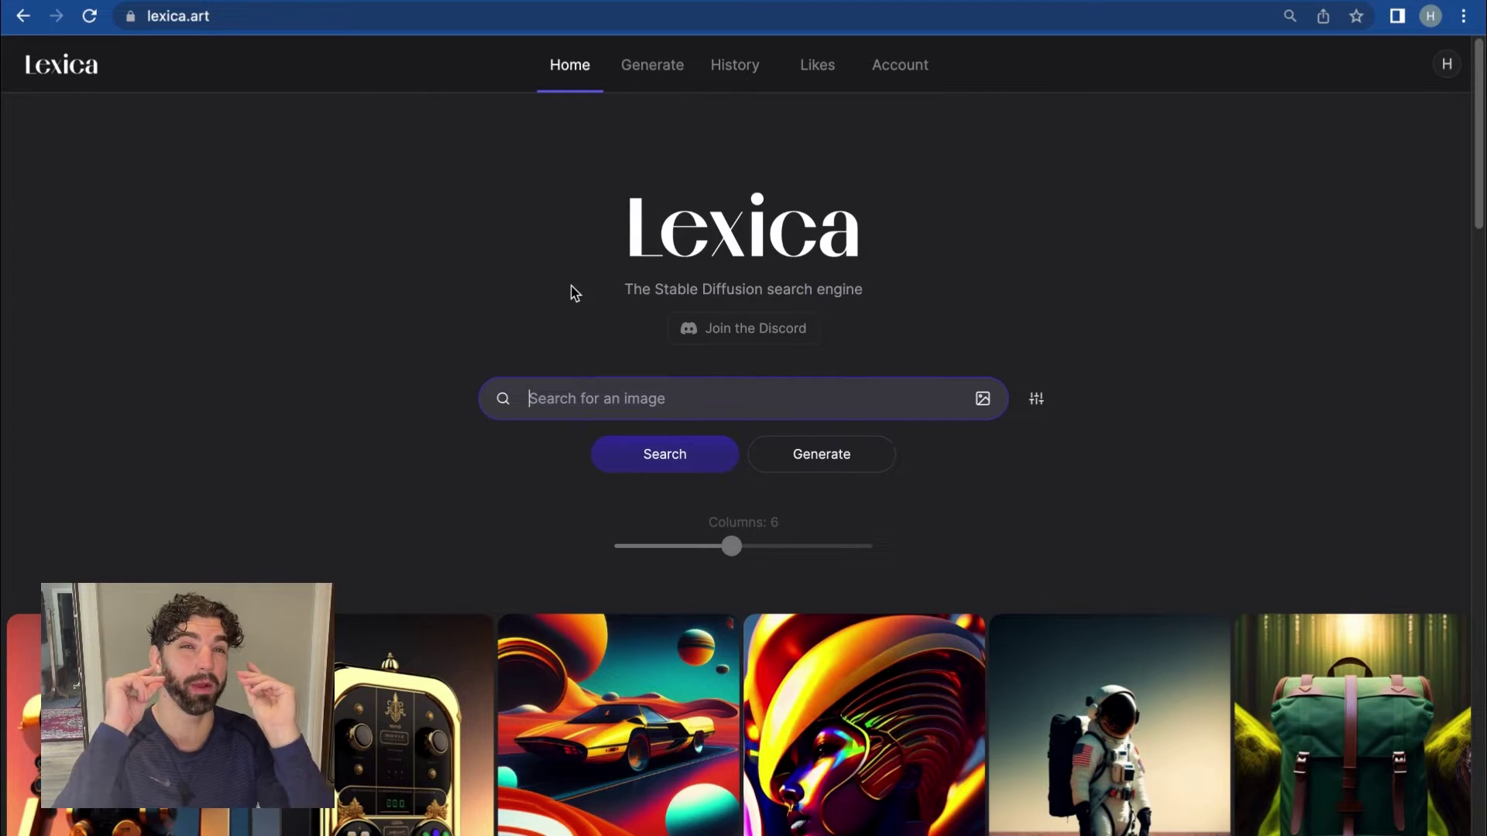
{"action": "key", "text": "ctrl+Up"}
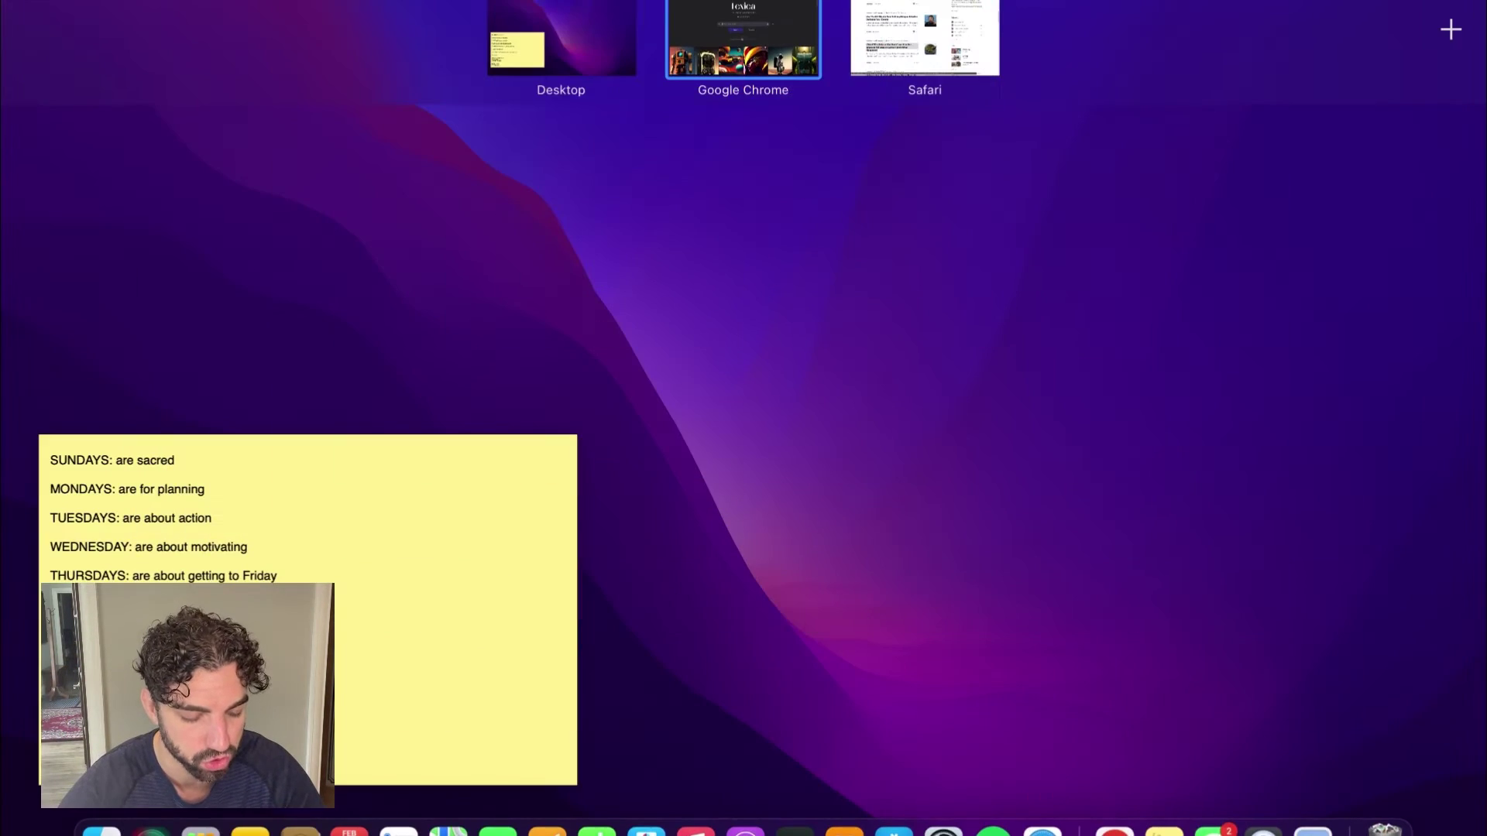
{"action": "left_click", "coordinate": [1042, 830]}
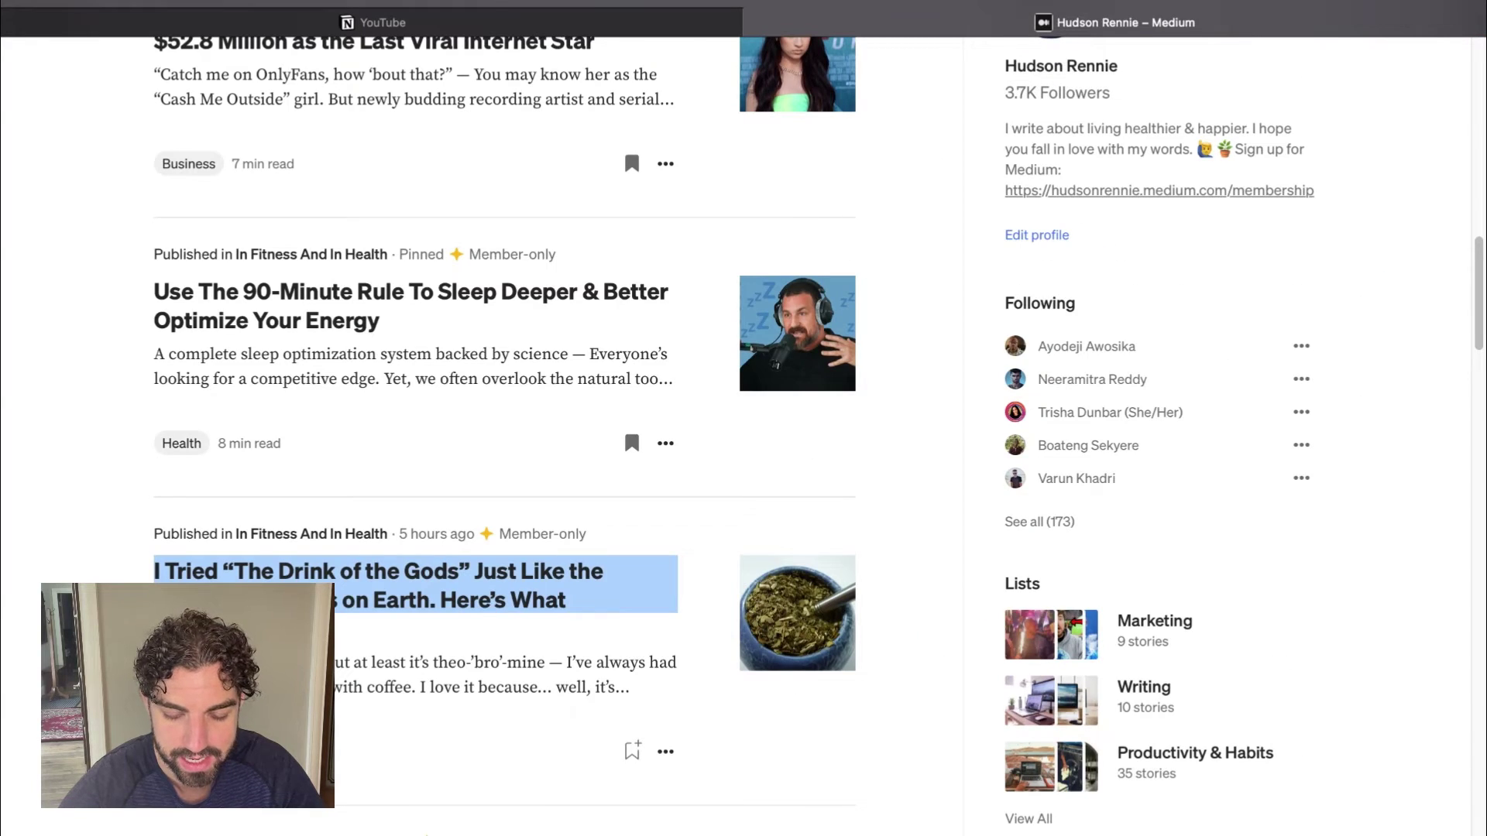
{"action": "left_click", "coordinate": [126, 577]}
{"action": "left_click_drag", "start_coordinate": [126, 577], "coordinate": [325, 608]}
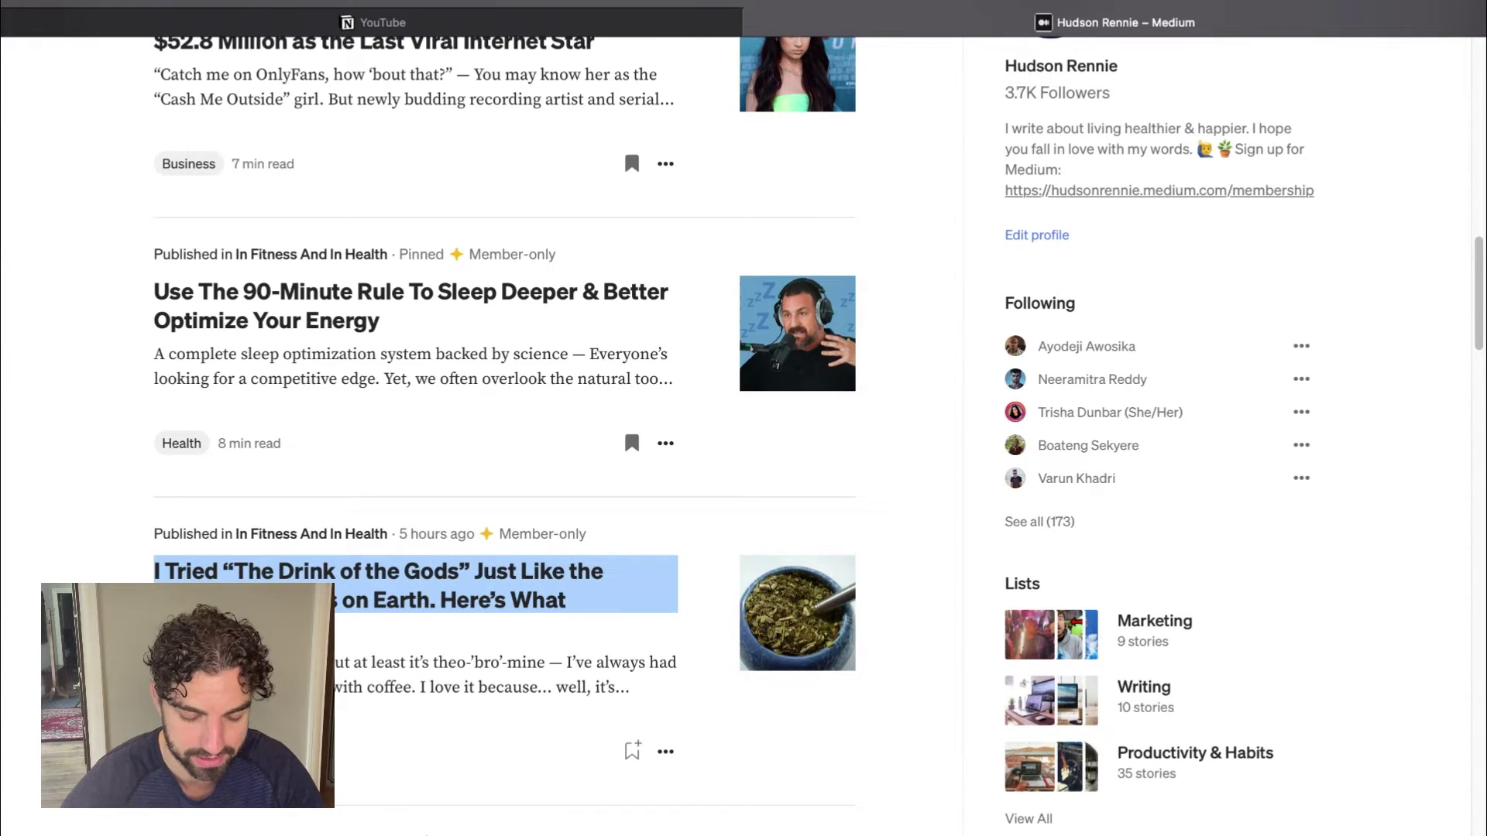
Paste the Drink of the Gods article title into Lexica's home search box.
{"action": "key", "text": "ctrl+Left"}
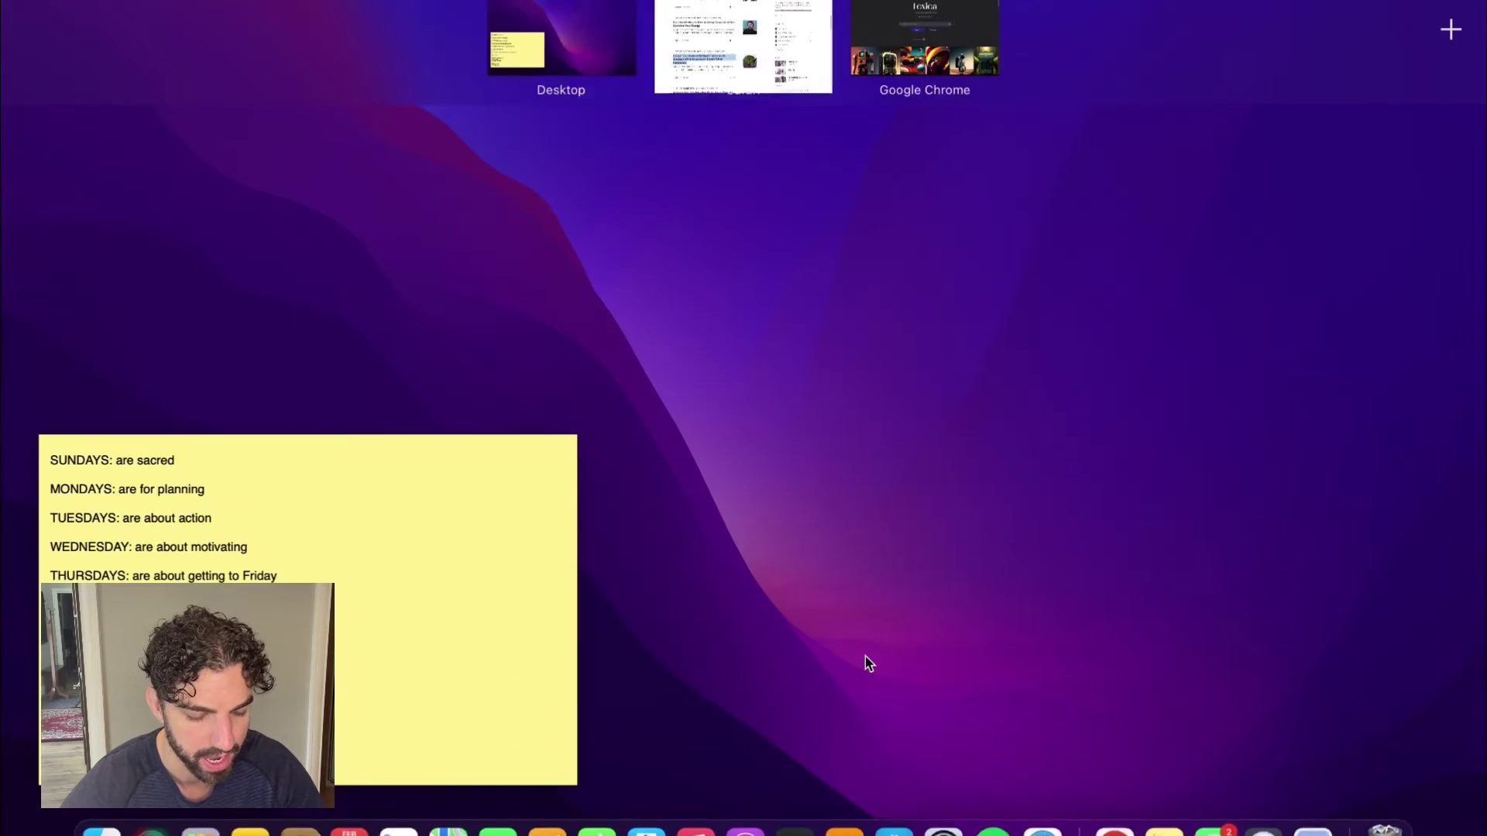
{"action": "left_click", "coordinate": [1114, 830]}
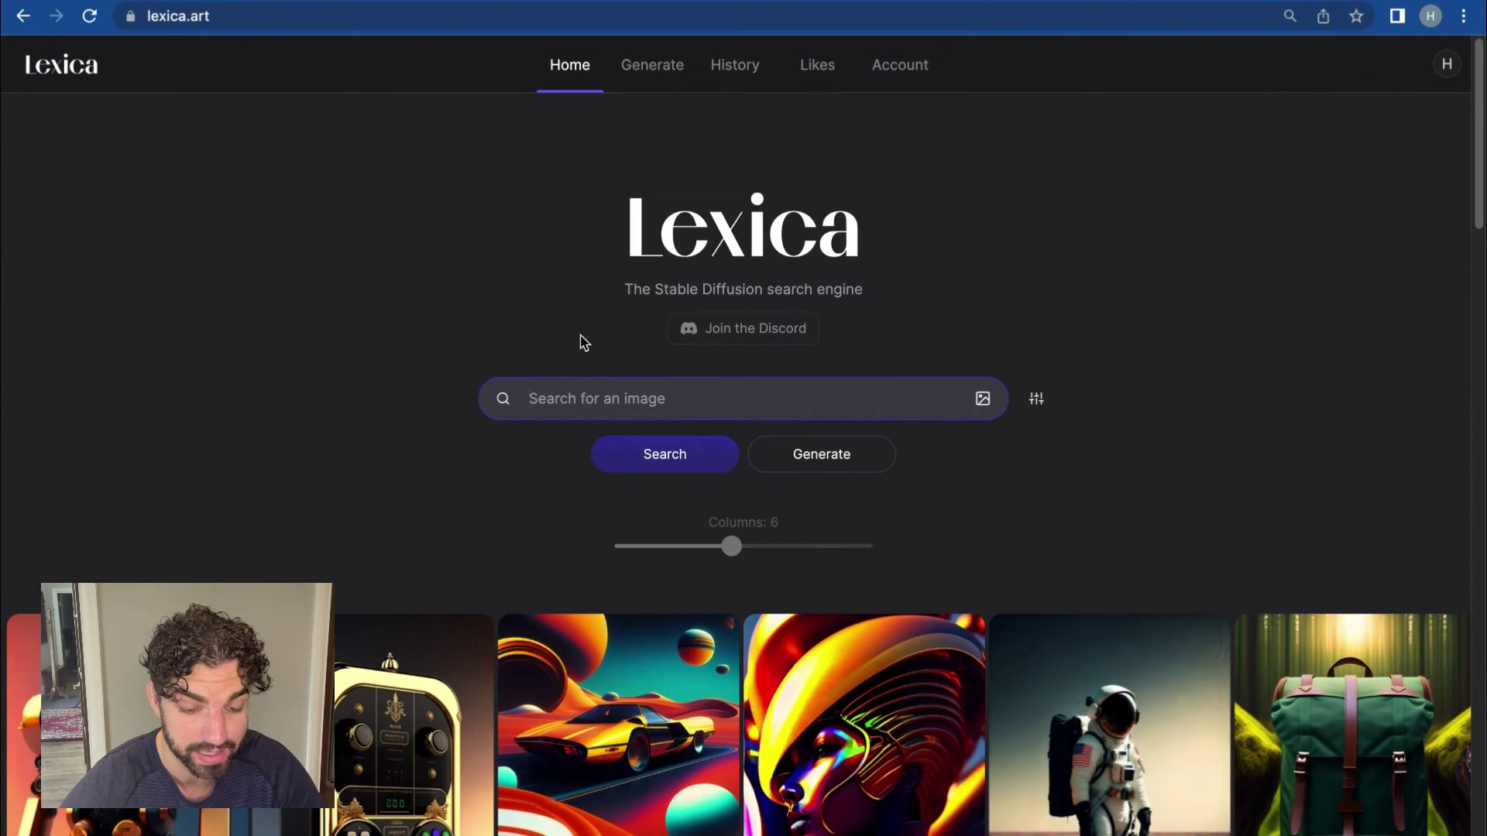
{"action": "key", "text": "super+v"}
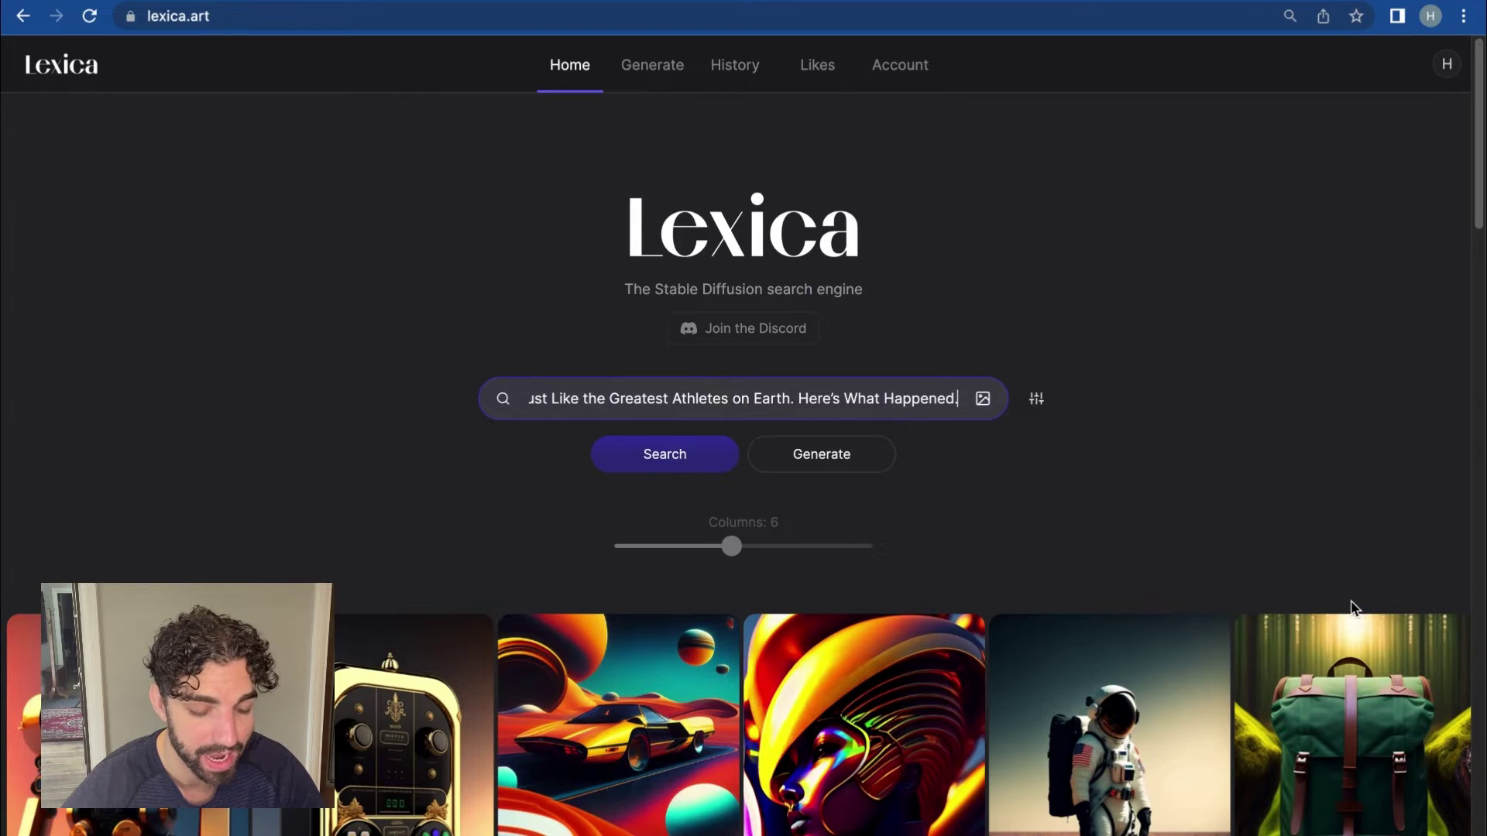
{"action": "scroll", "coordinate": [1352, 608], "scroll_direction": "down", "scroll_amount": 3}
{"action": "scroll", "coordinate": [1353, 609], "scroll_direction": "up", "scroll_amount": 1}
{"action": "scroll", "coordinate": [1354, 609], "scroll_direction": "up", "scroll_amount": 3}
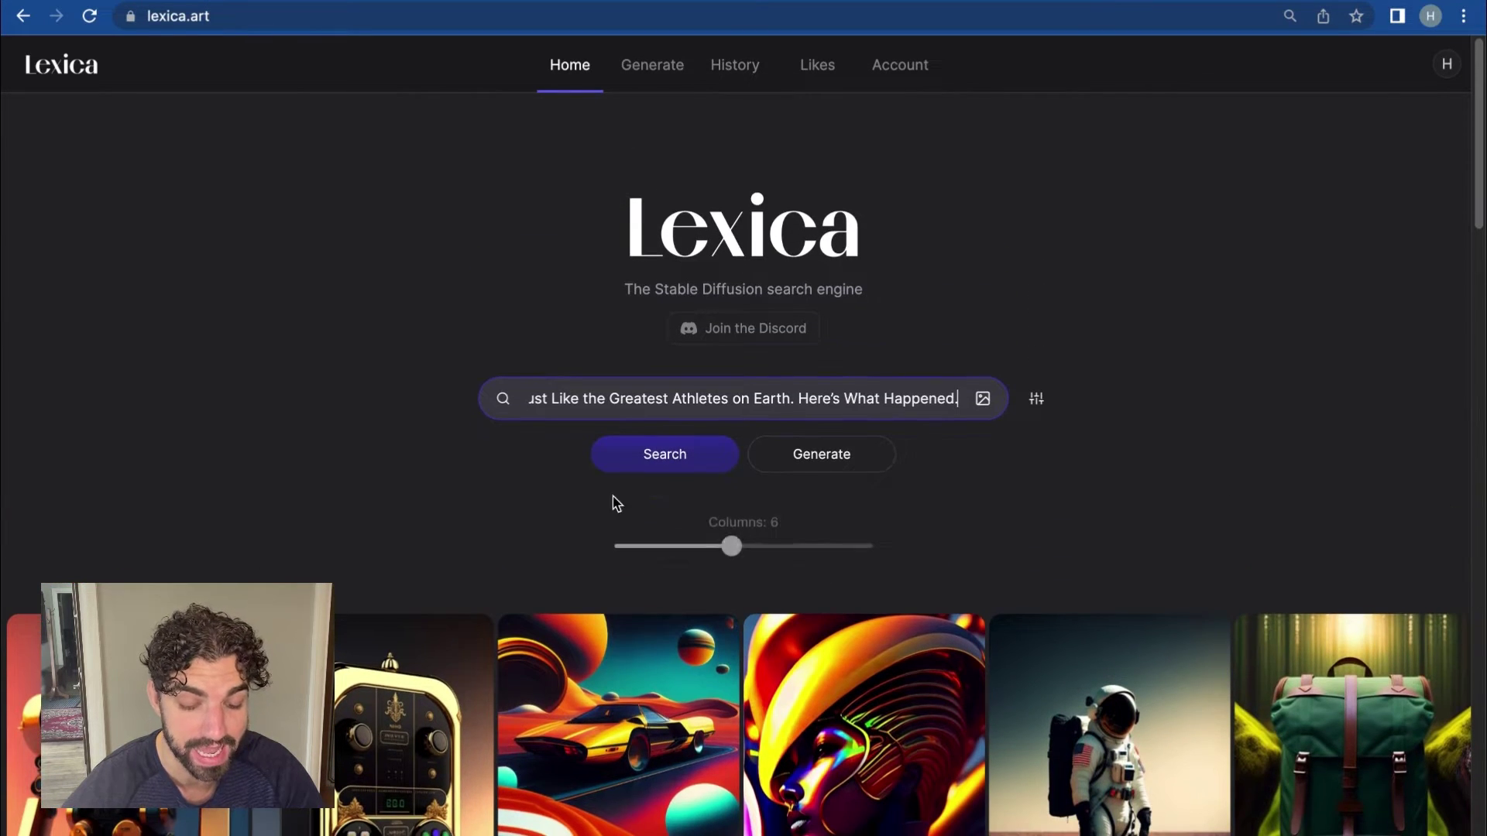
Search Lexica for the Drink of the Gods title and browse the 1,883 results.
{"action": "left_click", "coordinate": [620, 462]}
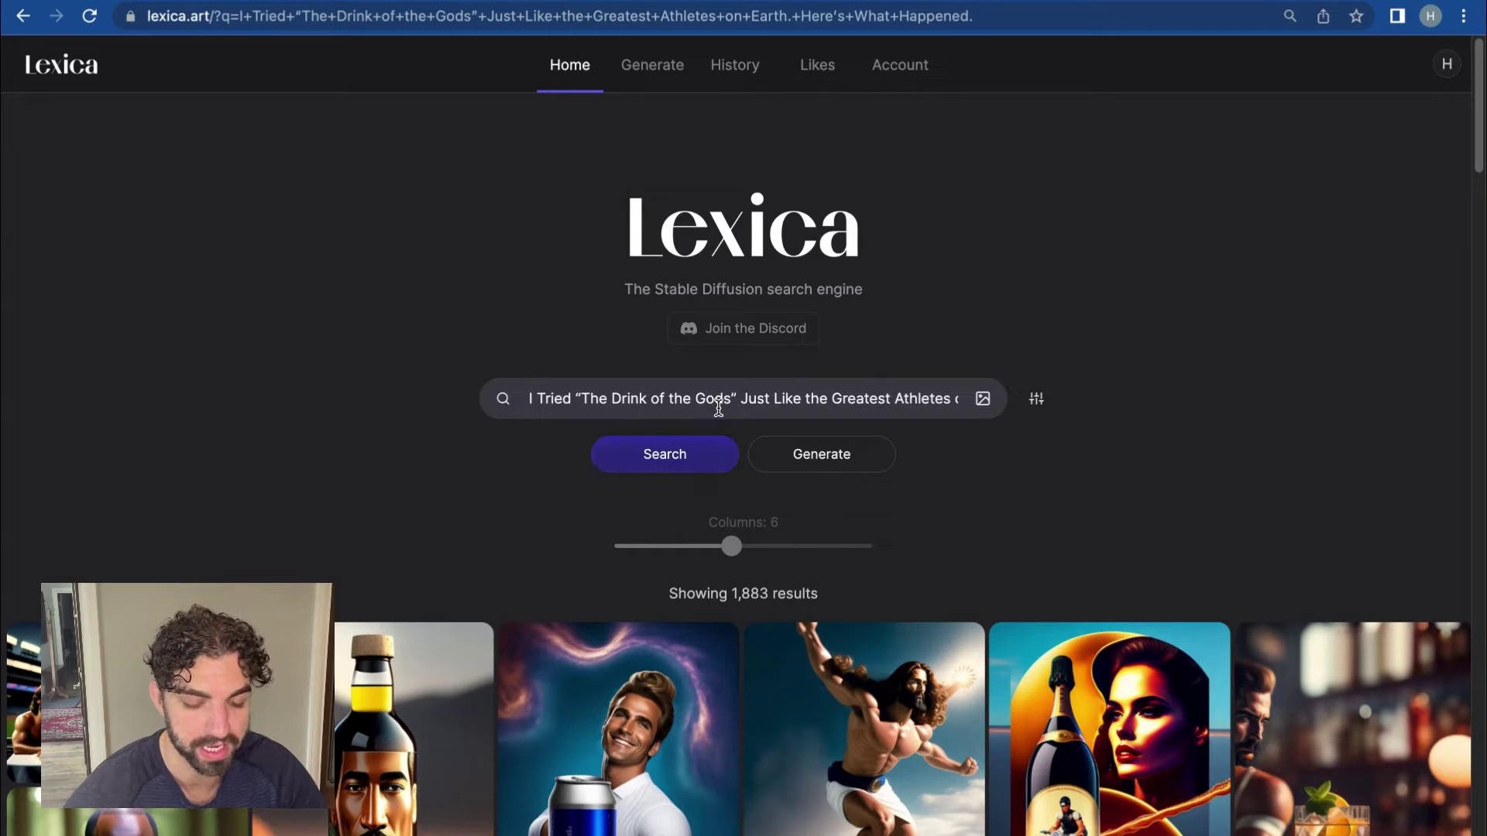
{"action": "scroll", "coordinate": [1069, 353], "scroll_direction": "down", "scroll_amount": 3}
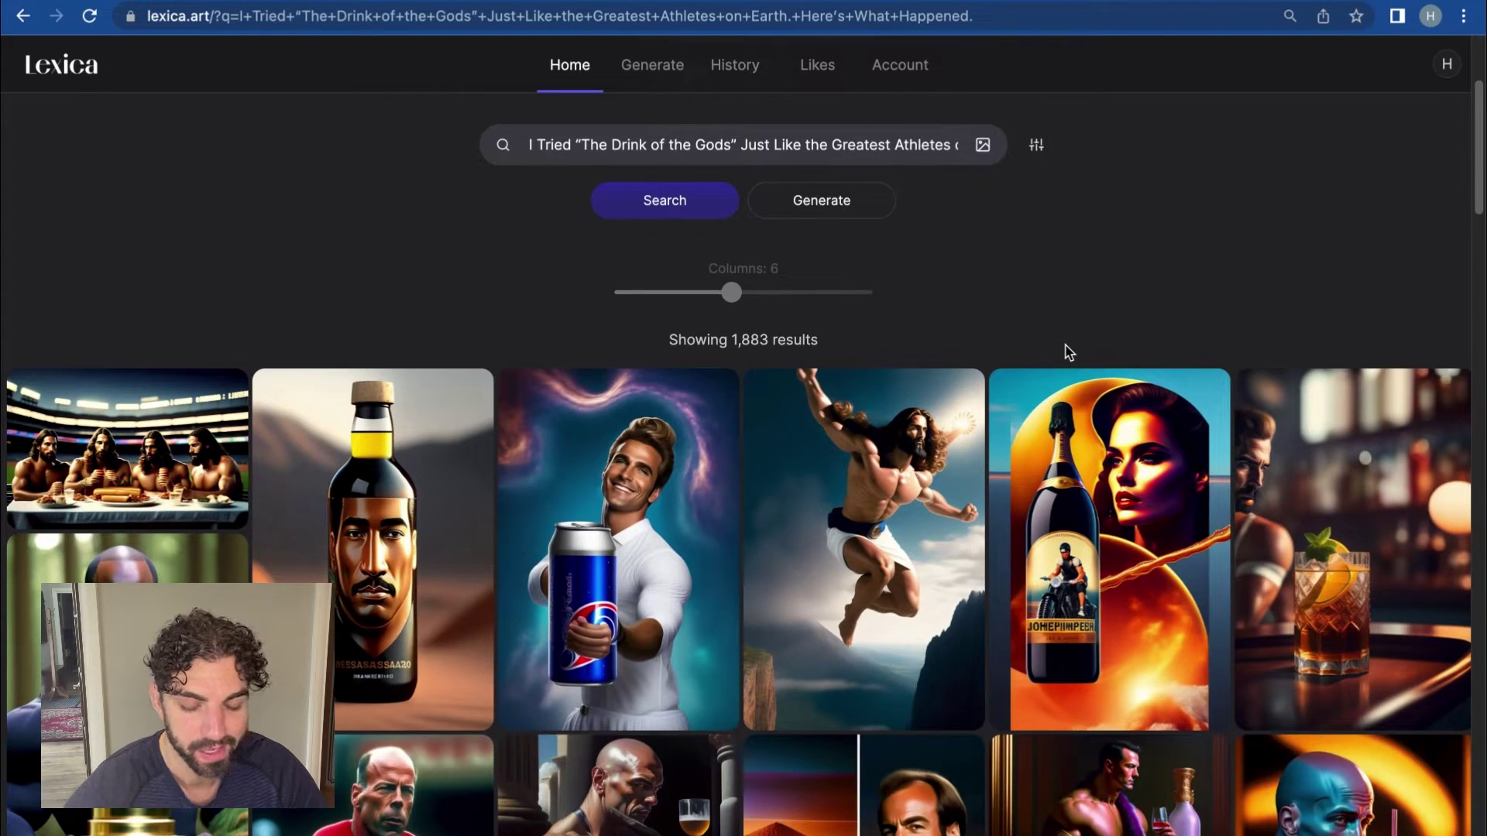
{"action": "scroll", "coordinate": [920, 282], "scroll_direction": "up", "scroll_amount": 1}
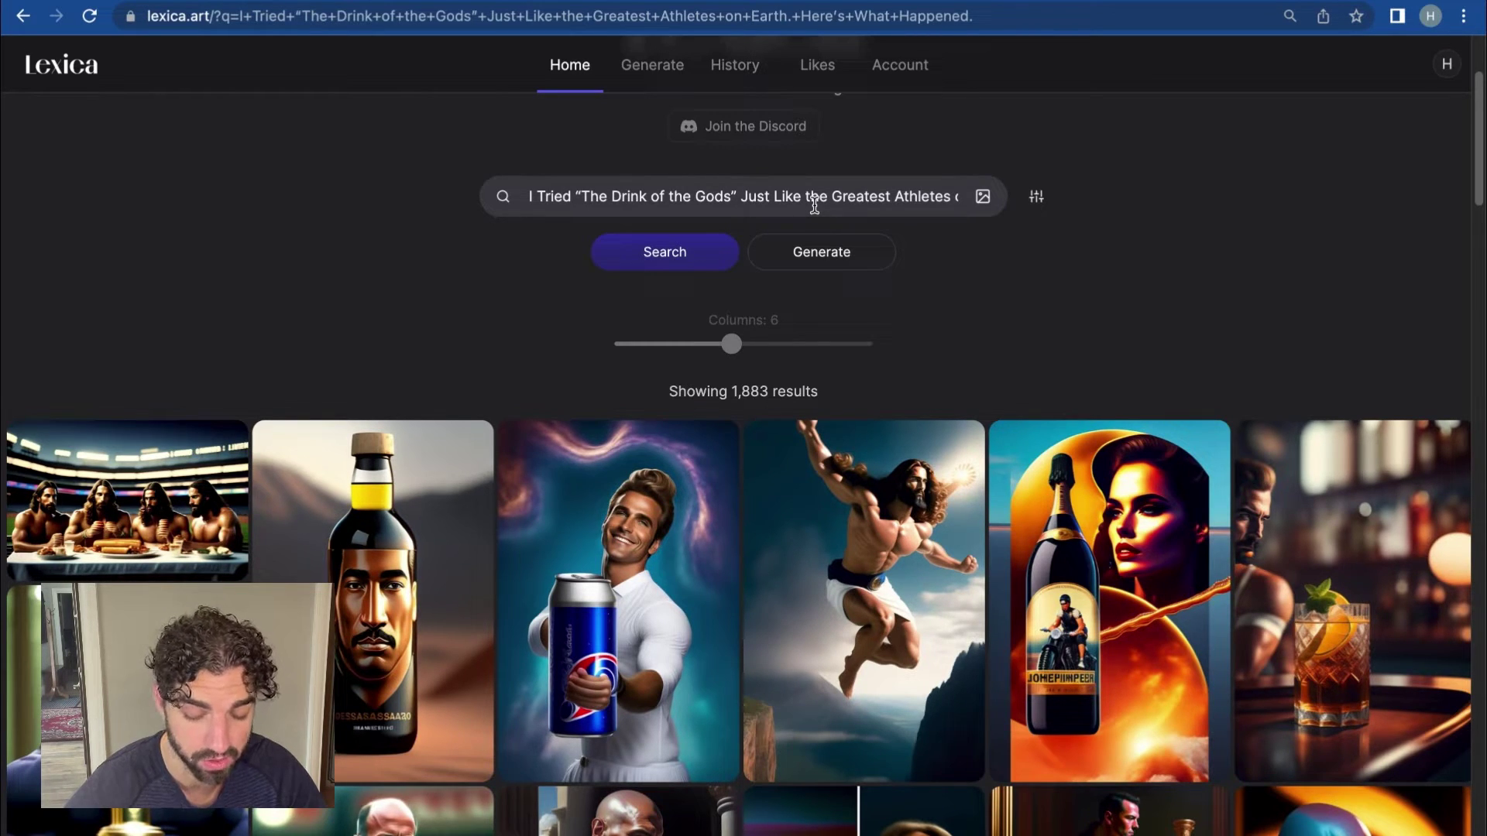
{"action": "scroll", "coordinate": [1106, 243], "scroll_direction": "down", "scroll_amount": 4}
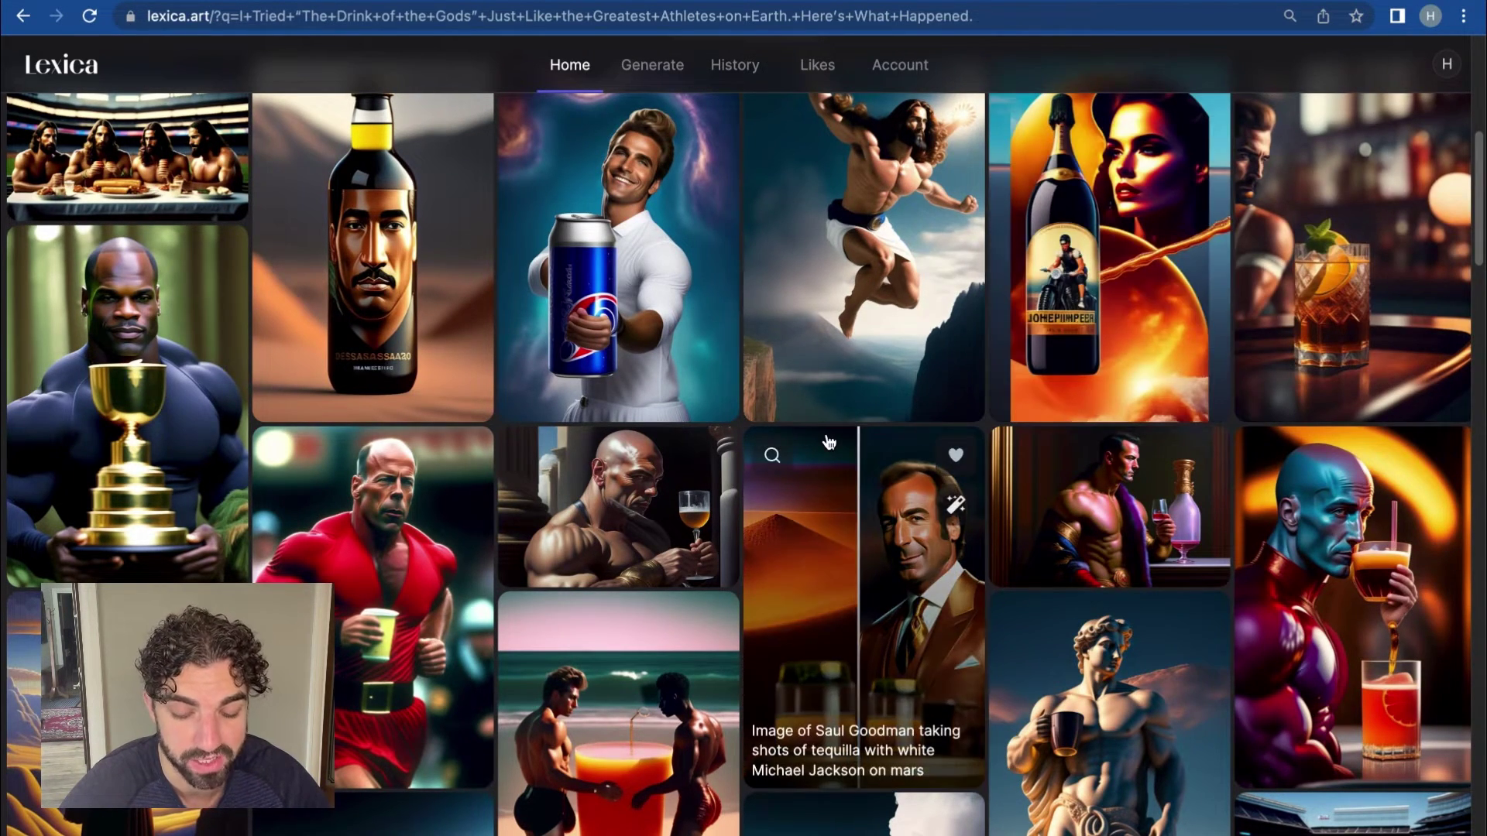
{"action": "scroll", "coordinate": [612, 418], "scroll_direction": "down", "scroll_amount": 2}
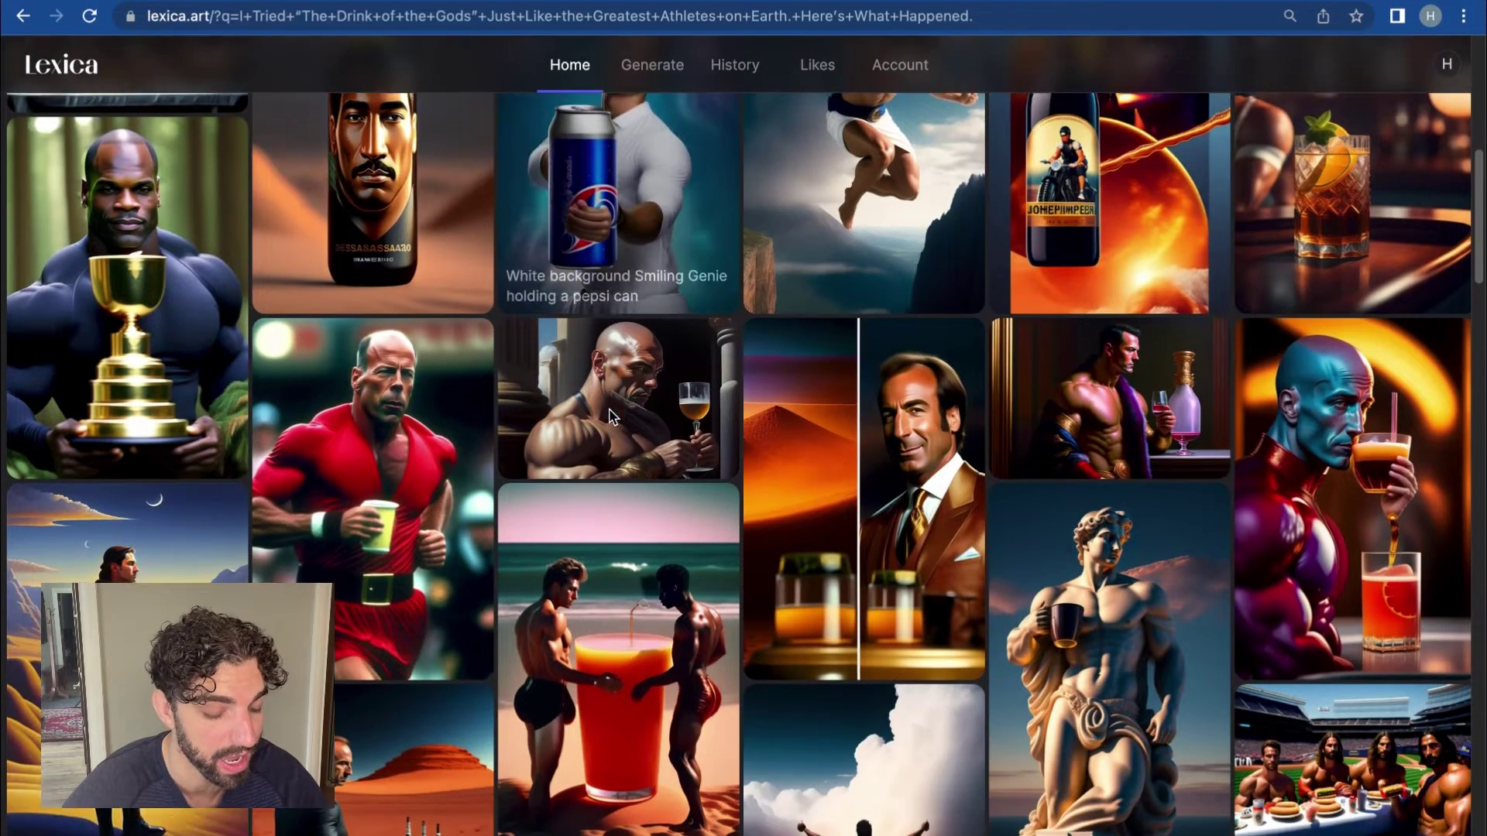
{"action": "scroll", "coordinate": [612, 419], "scroll_direction": "down", "scroll_amount": 5}
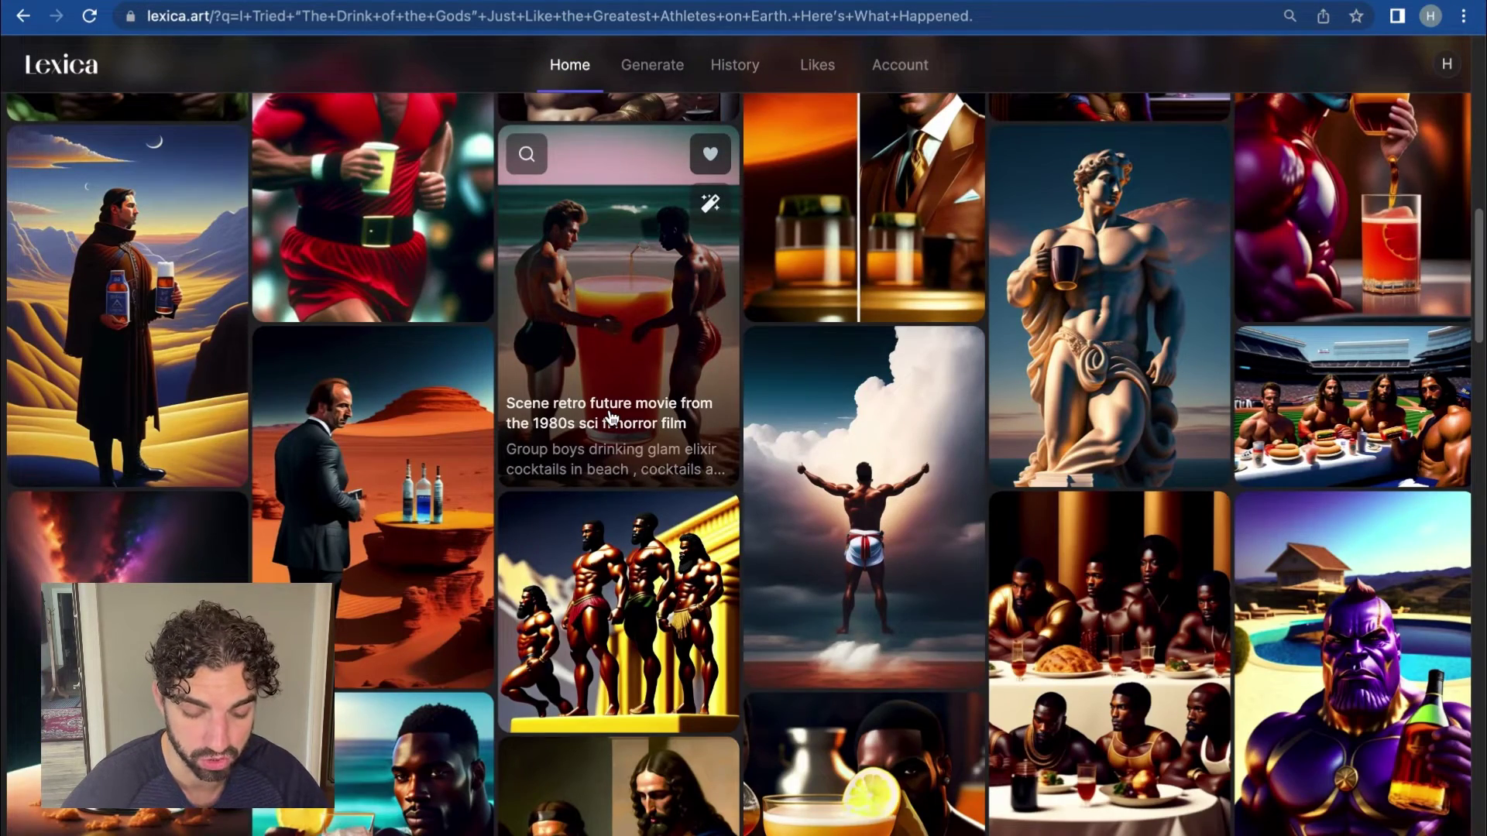
{"action": "scroll", "coordinate": [608, 418], "scroll_direction": "down", "scroll_amount": 5}
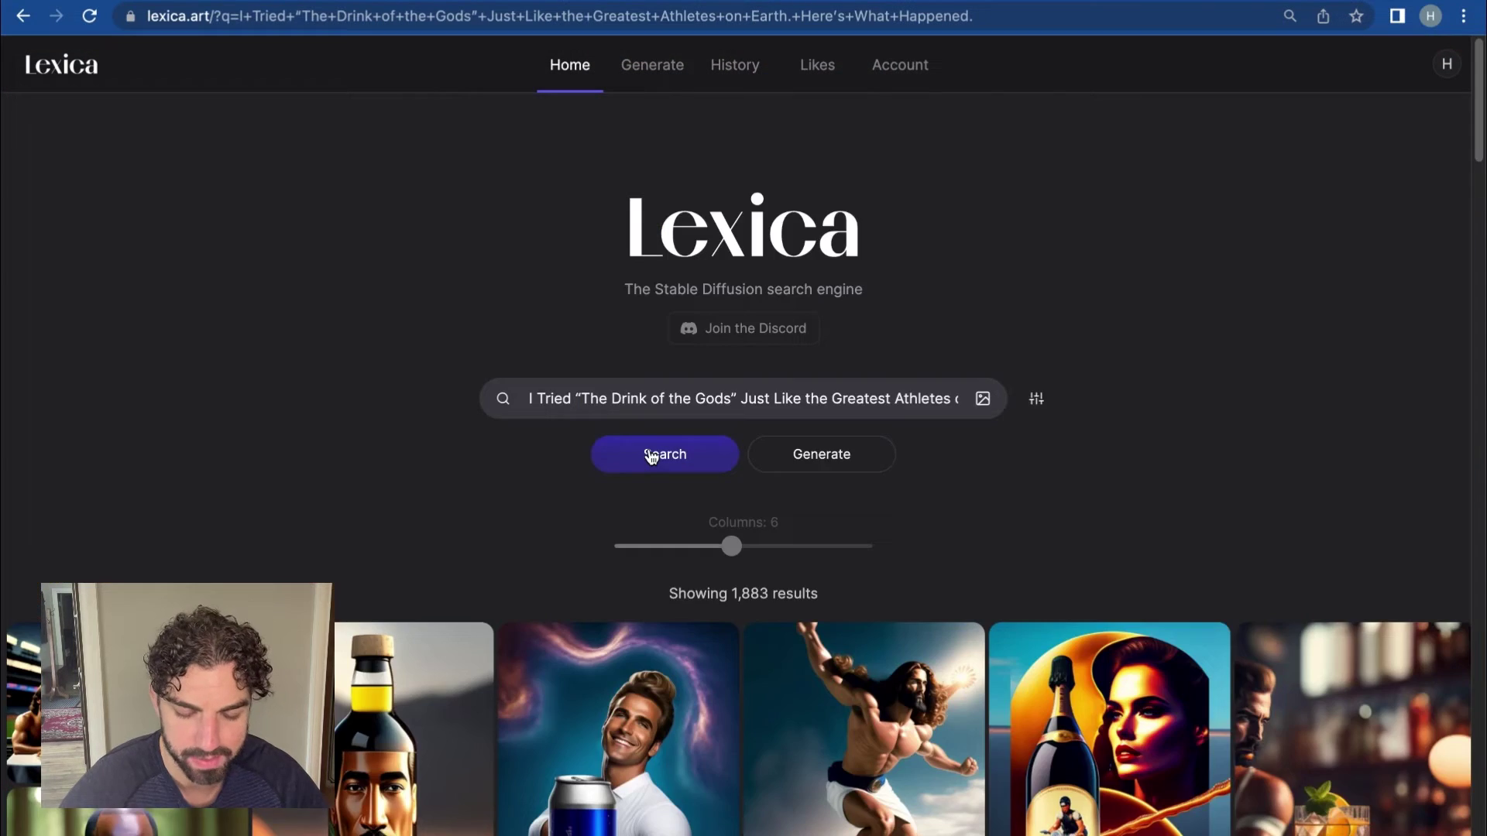
{"action": "scroll", "coordinate": [650, 453], "scroll_direction": "down", "scroll_amount": 4}
Preview the stadium last-supper image and close it again.
{"action": "left_click", "coordinate": [209, 480]}
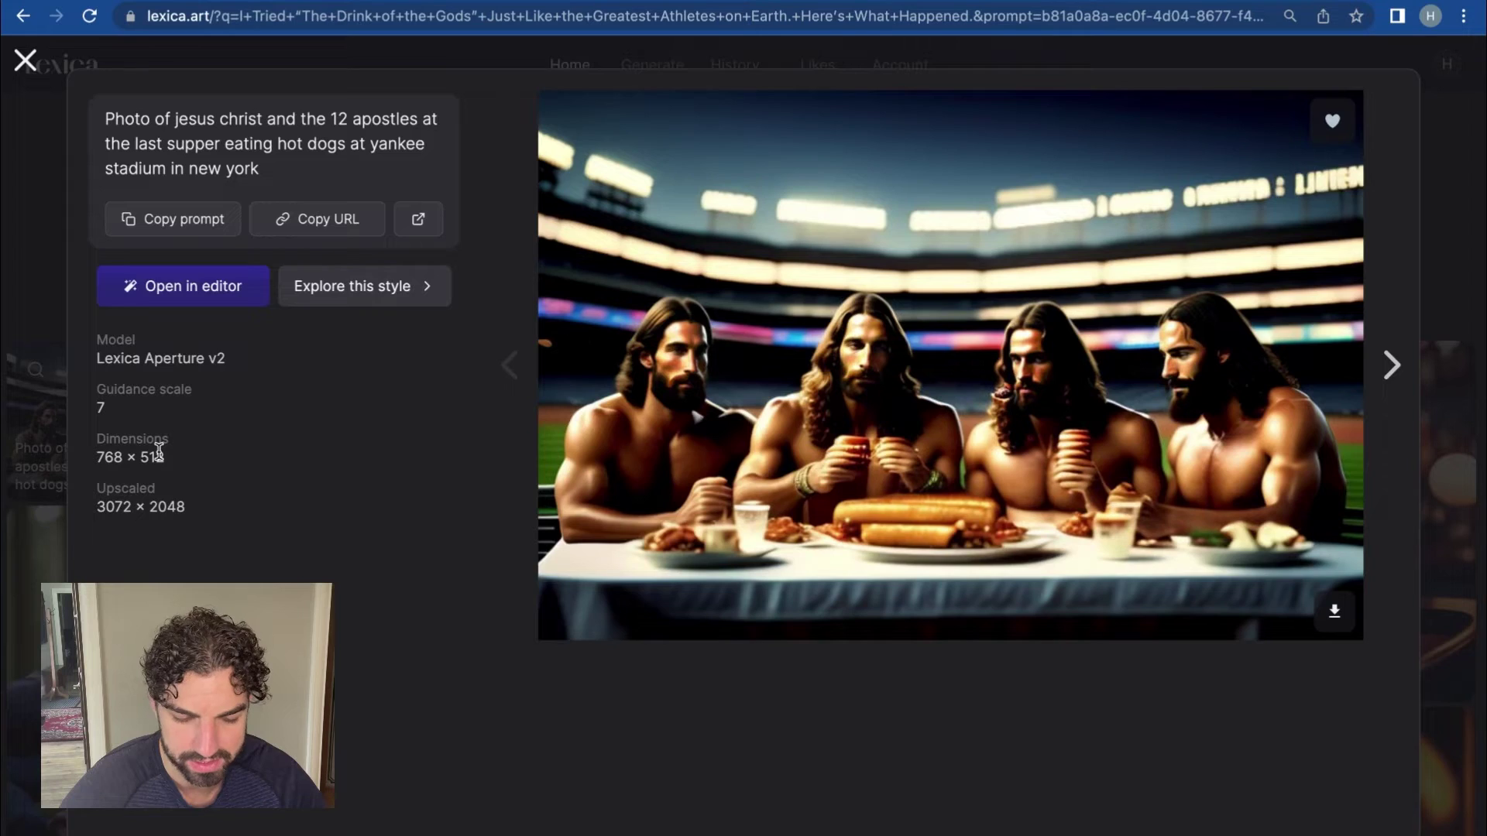
{"action": "left_click", "coordinate": [1478, 200]}
{"action": "key", "text": "ctrl+Up"}
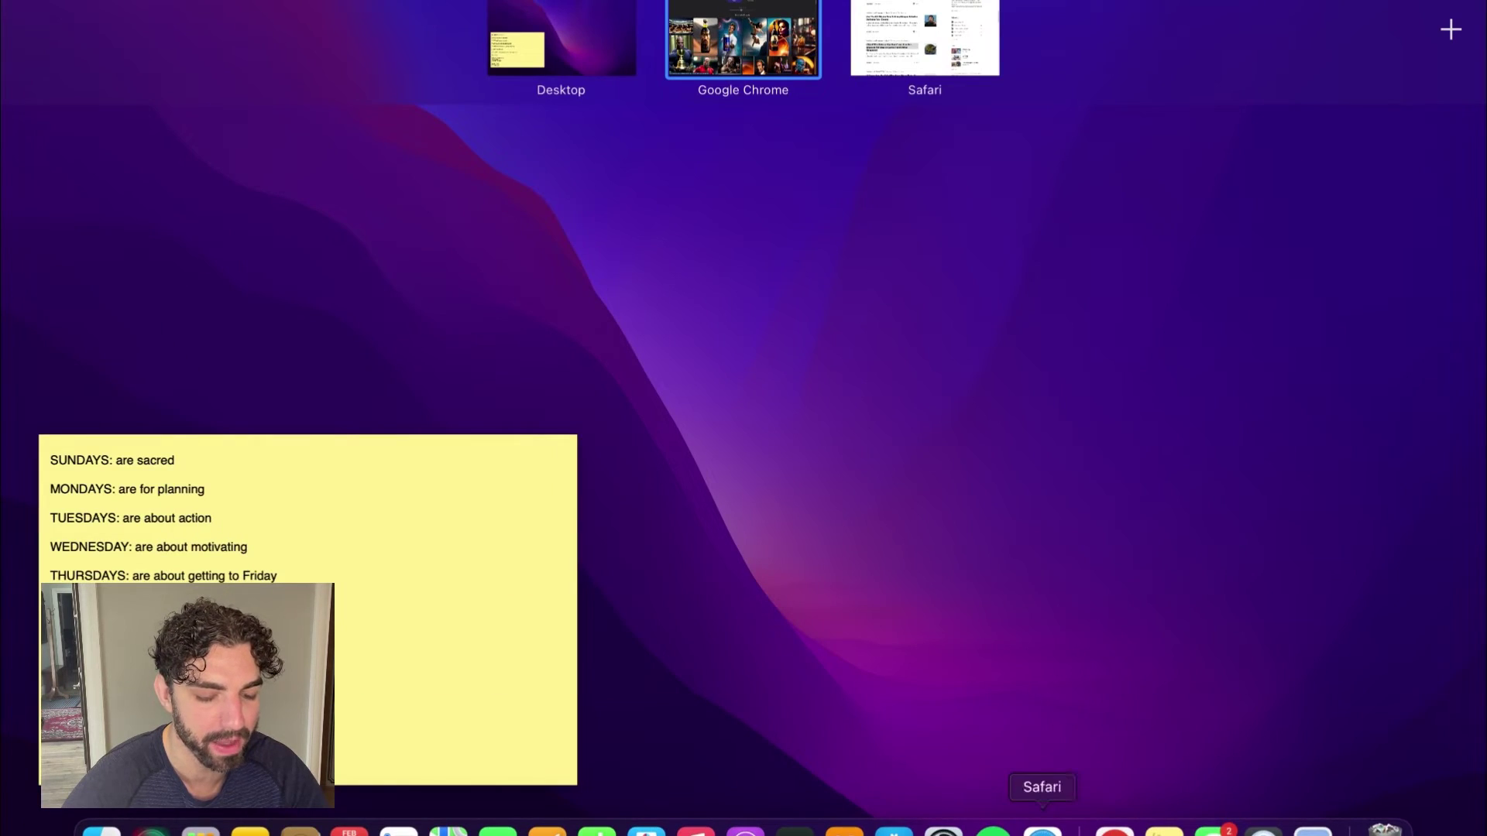
Copy the 90-Minute Rule article title from the Medium profile page.
{"action": "left_click", "coordinate": [761, 62]}
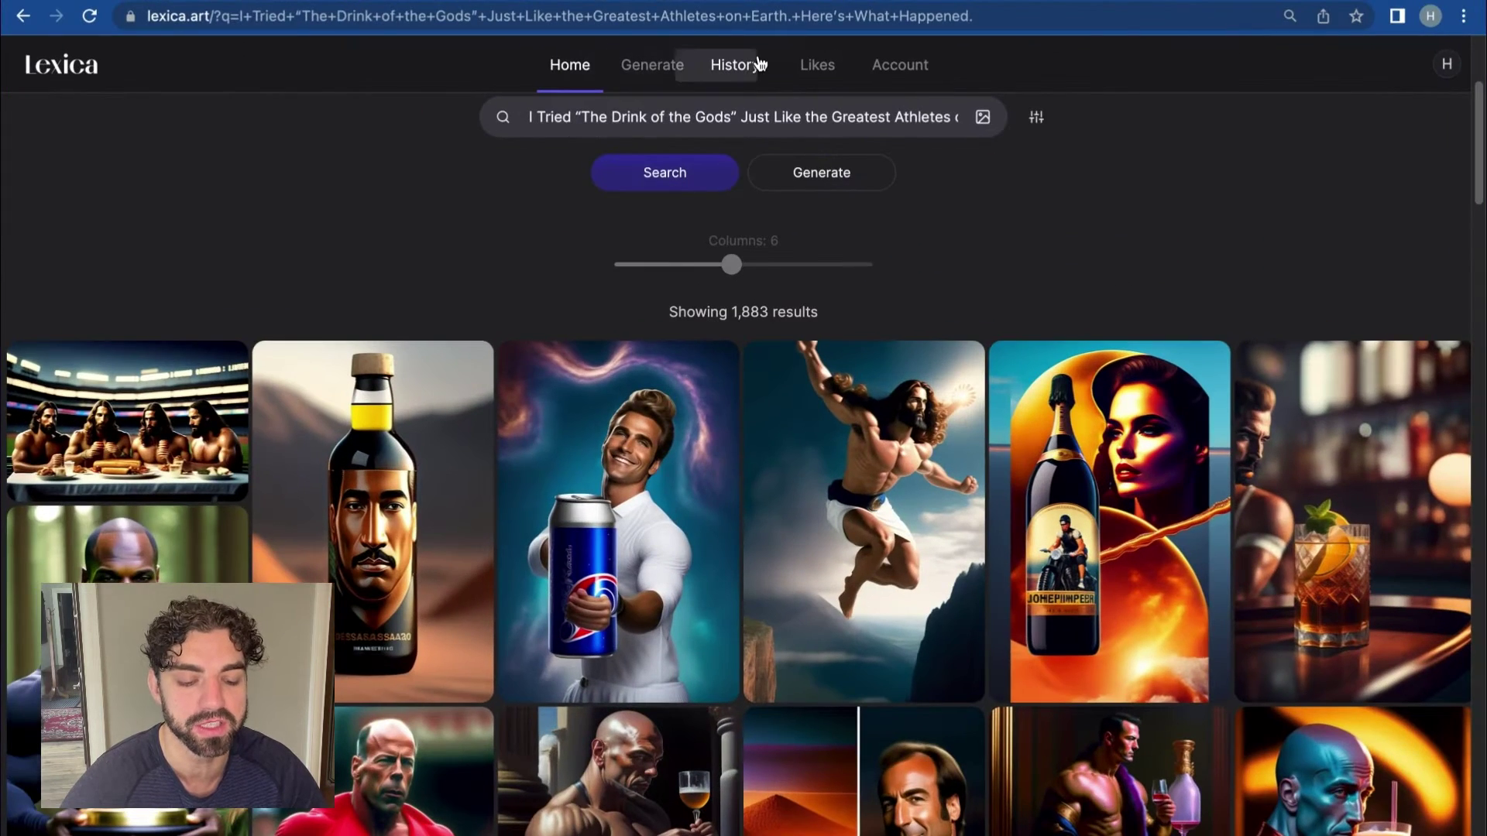
{"action": "key", "text": "ctrl+Up"}
{"action": "left_click", "coordinate": [1044, 817]}
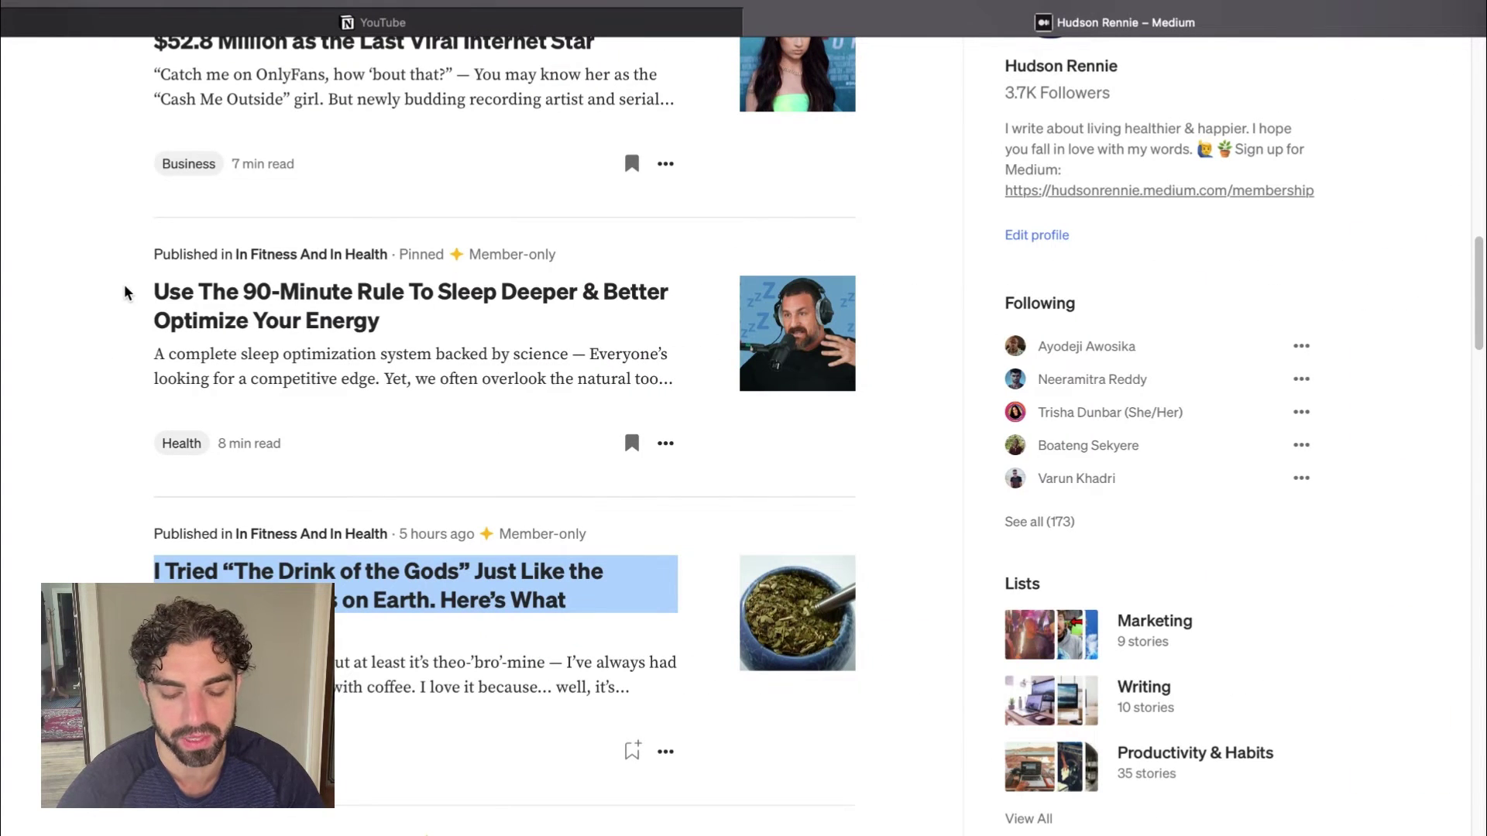
{"action": "left_click_drag", "start_coordinate": [126, 292], "coordinate": [411, 322]}
{"action": "key", "text": "super+c"}
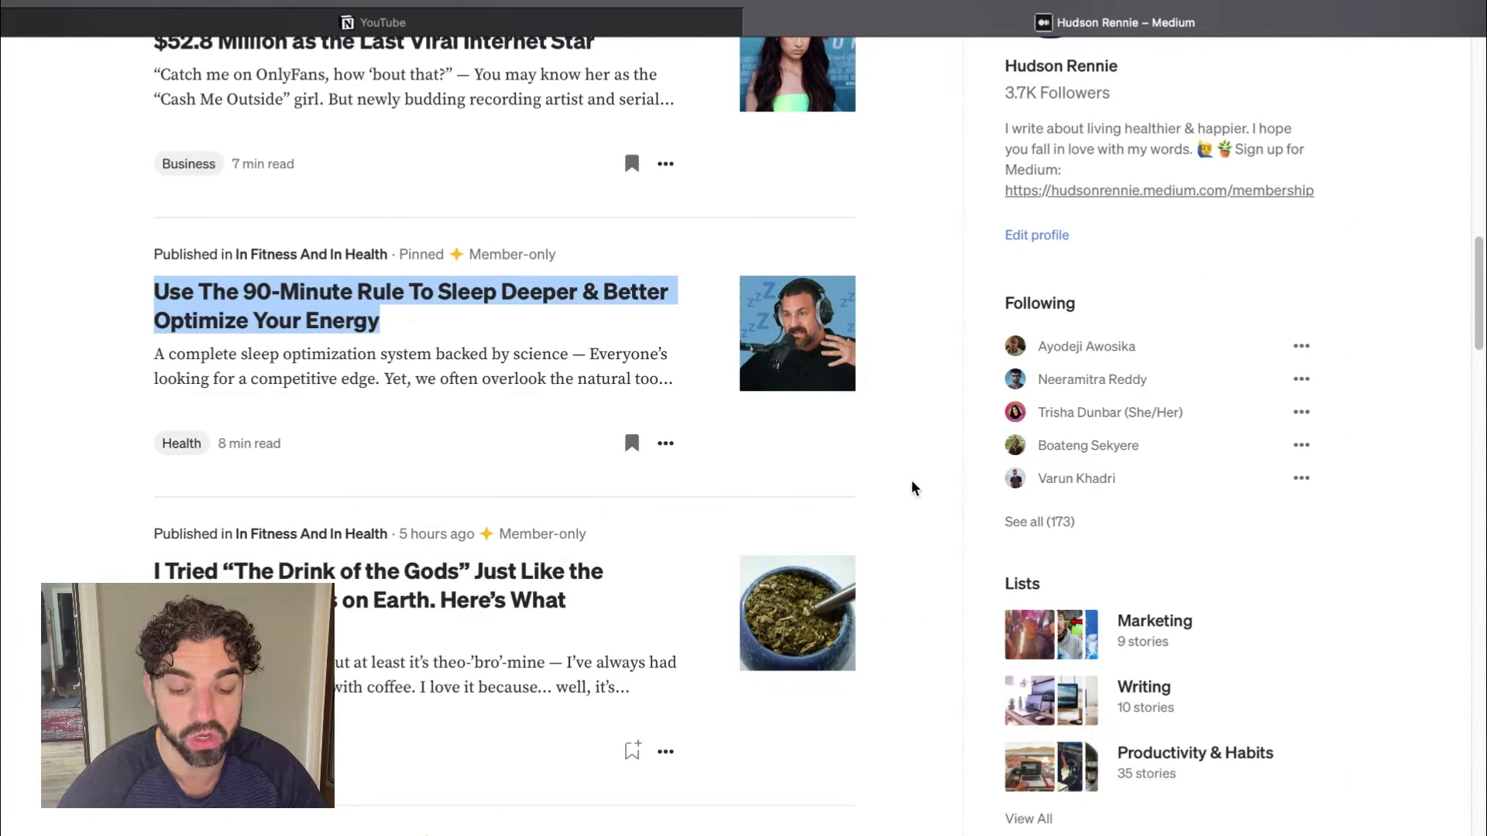
{"action": "key", "text": "ctrl+Up"}
{"action": "left_click", "coordinate": [1044, 817]}
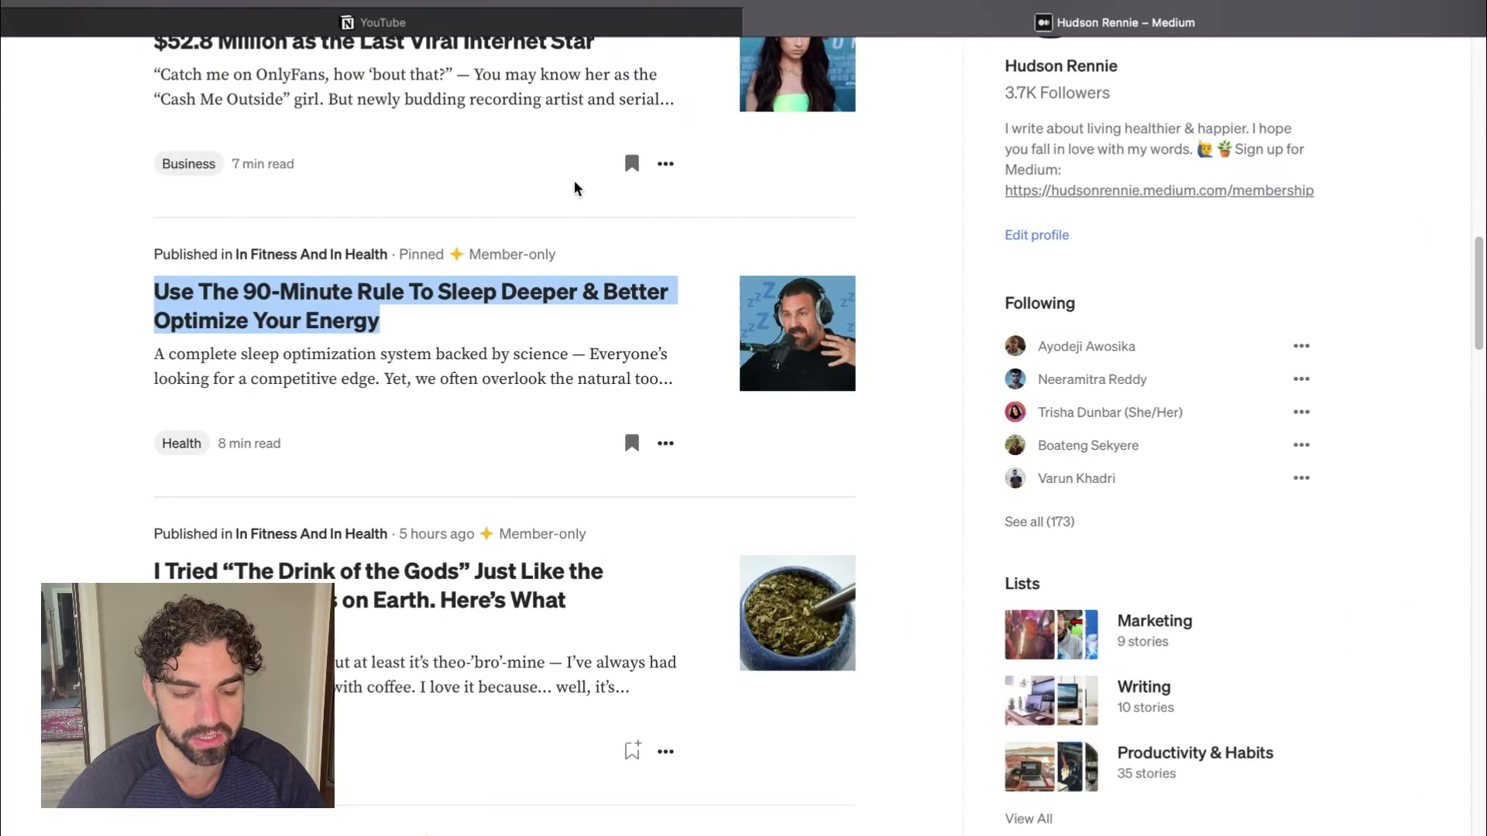
Replace Lexica's previous search query with the pasted 90-Minute Rule title.
{"action": "key", "text": "ctrl+Up"}
{"action": "left_click", "coordinate": [1115, 821]}
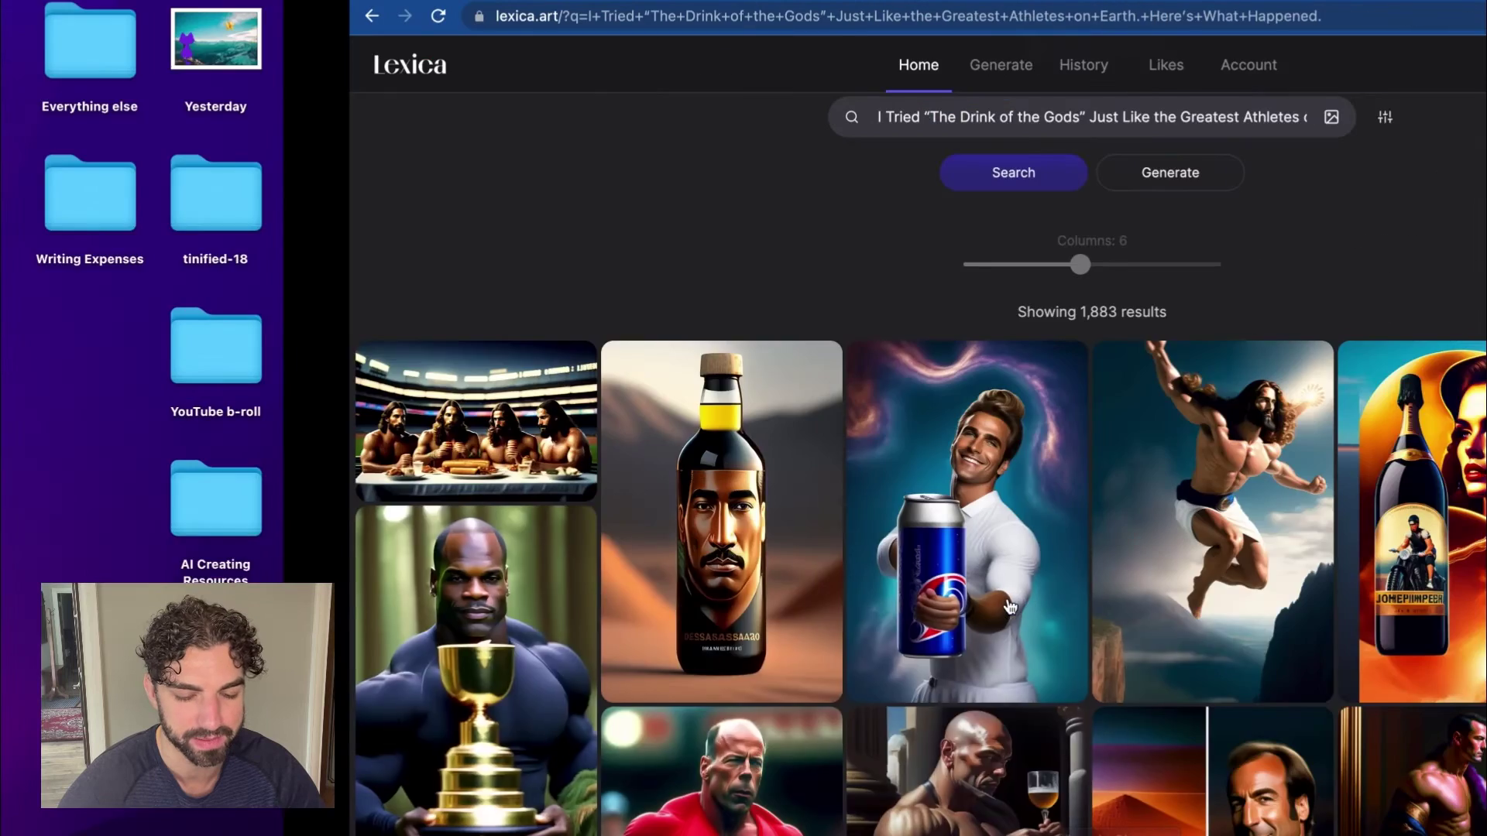
{"action": "triple_click", "coordinate": [813, 116]}
{"action": "key", "text": "BackSpace"}
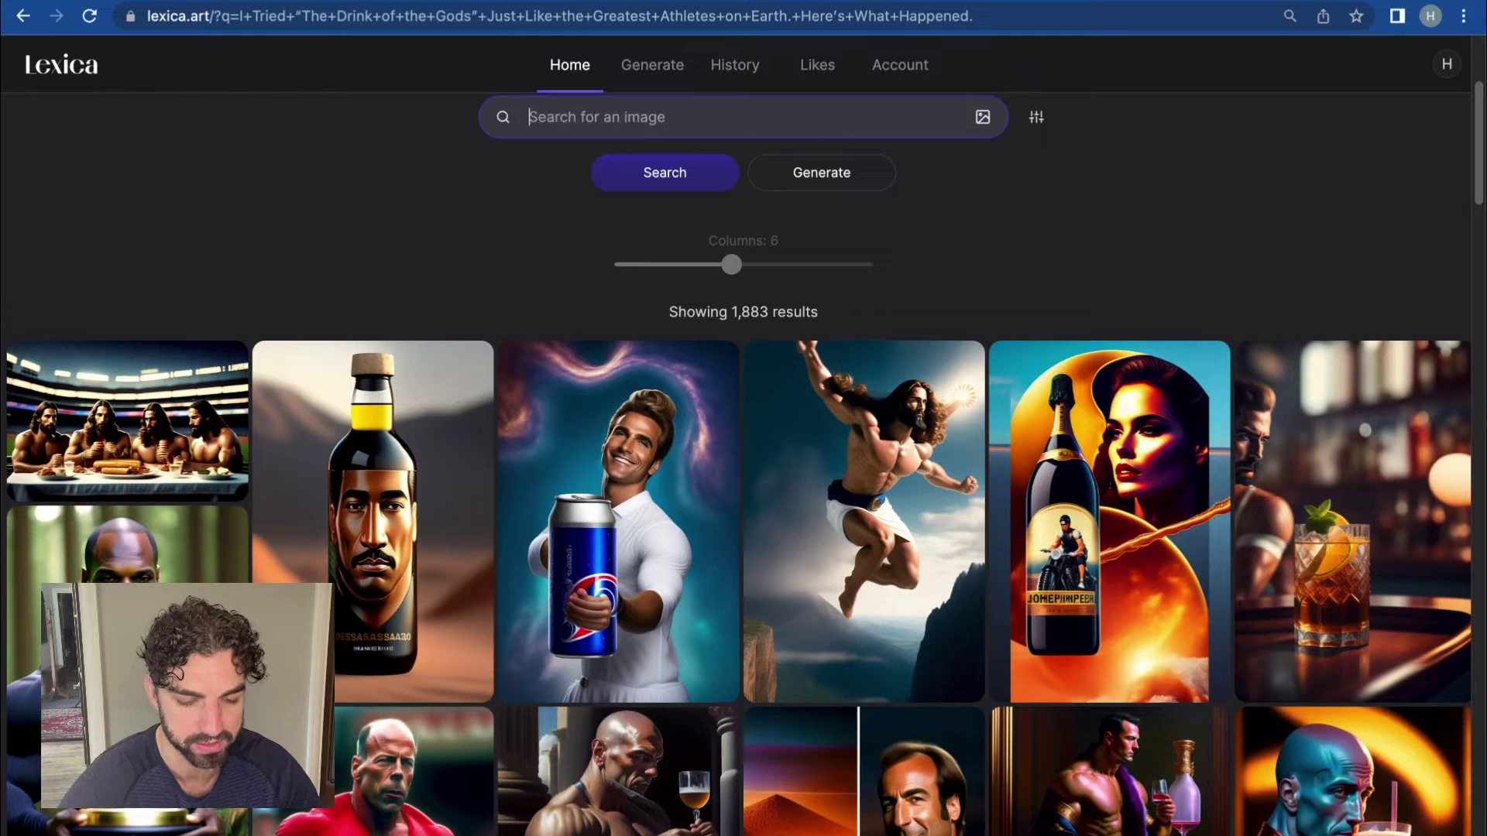
{"action": "key", "text": "super+v"}
Search the 90-Minute Rule title and scroll through the 1,919 sleep-themed results, returning to the top.
{"action": "left_click", "coordinate": [703, 184]}
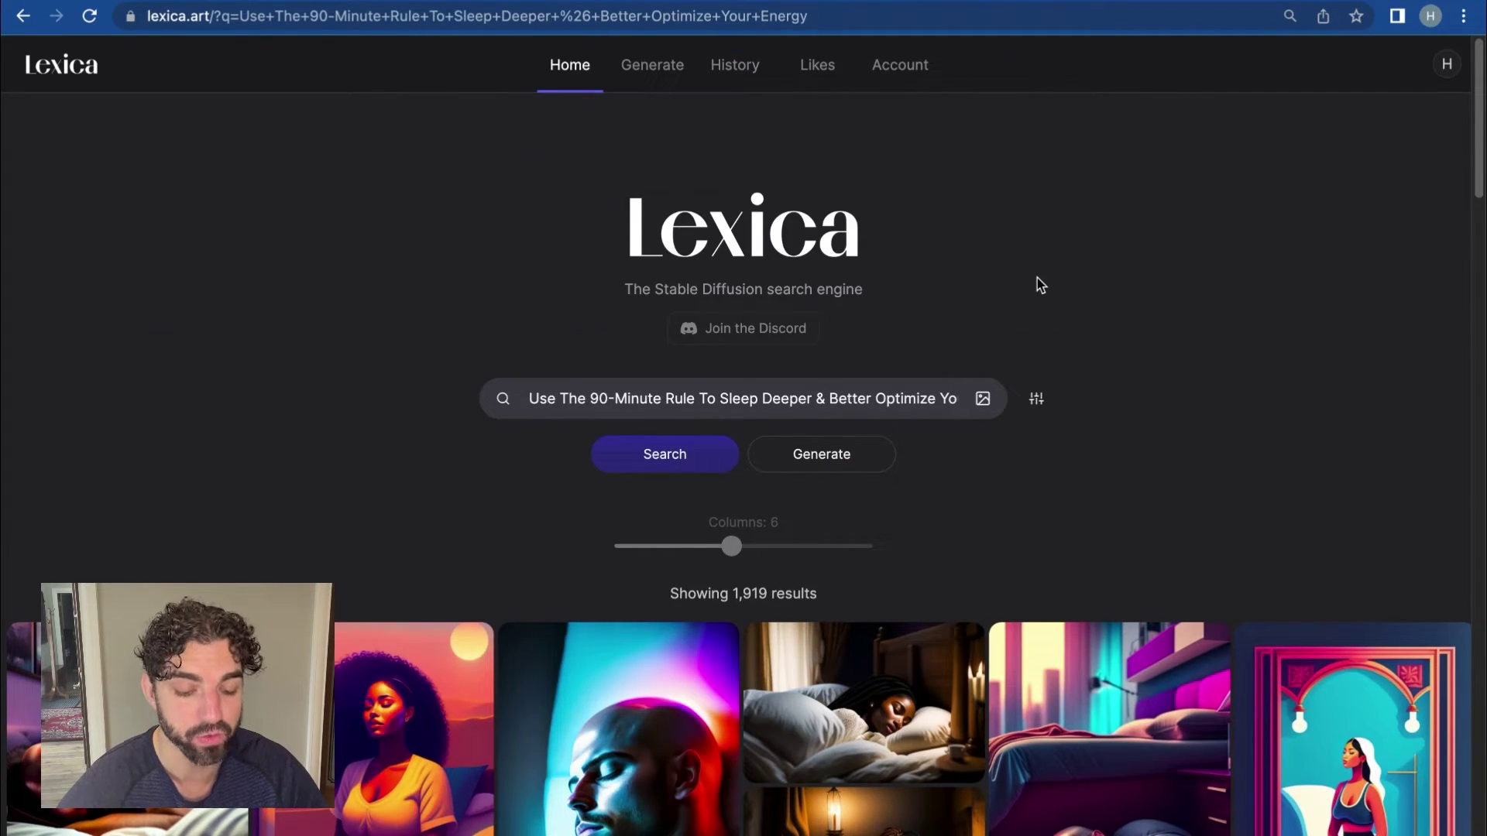
{"action": "scroll", "coordinate": [1231, 387], "scroll_direction": "down", "scroll_amount": 2}
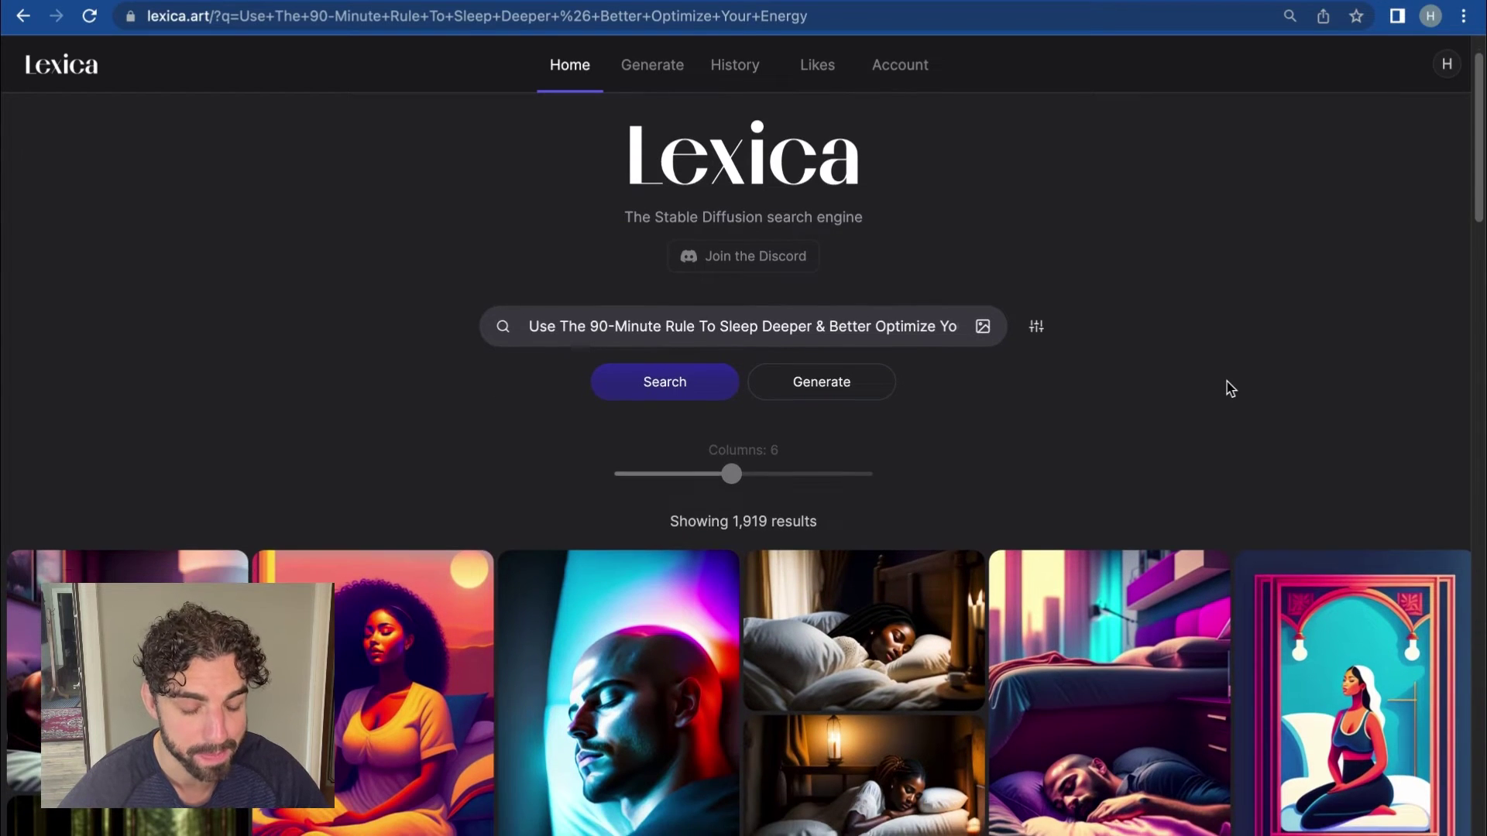
{"action": "scroll", "coordinate": [1230, 387], "scroll_direction": "down", "scroll_amount": 4}
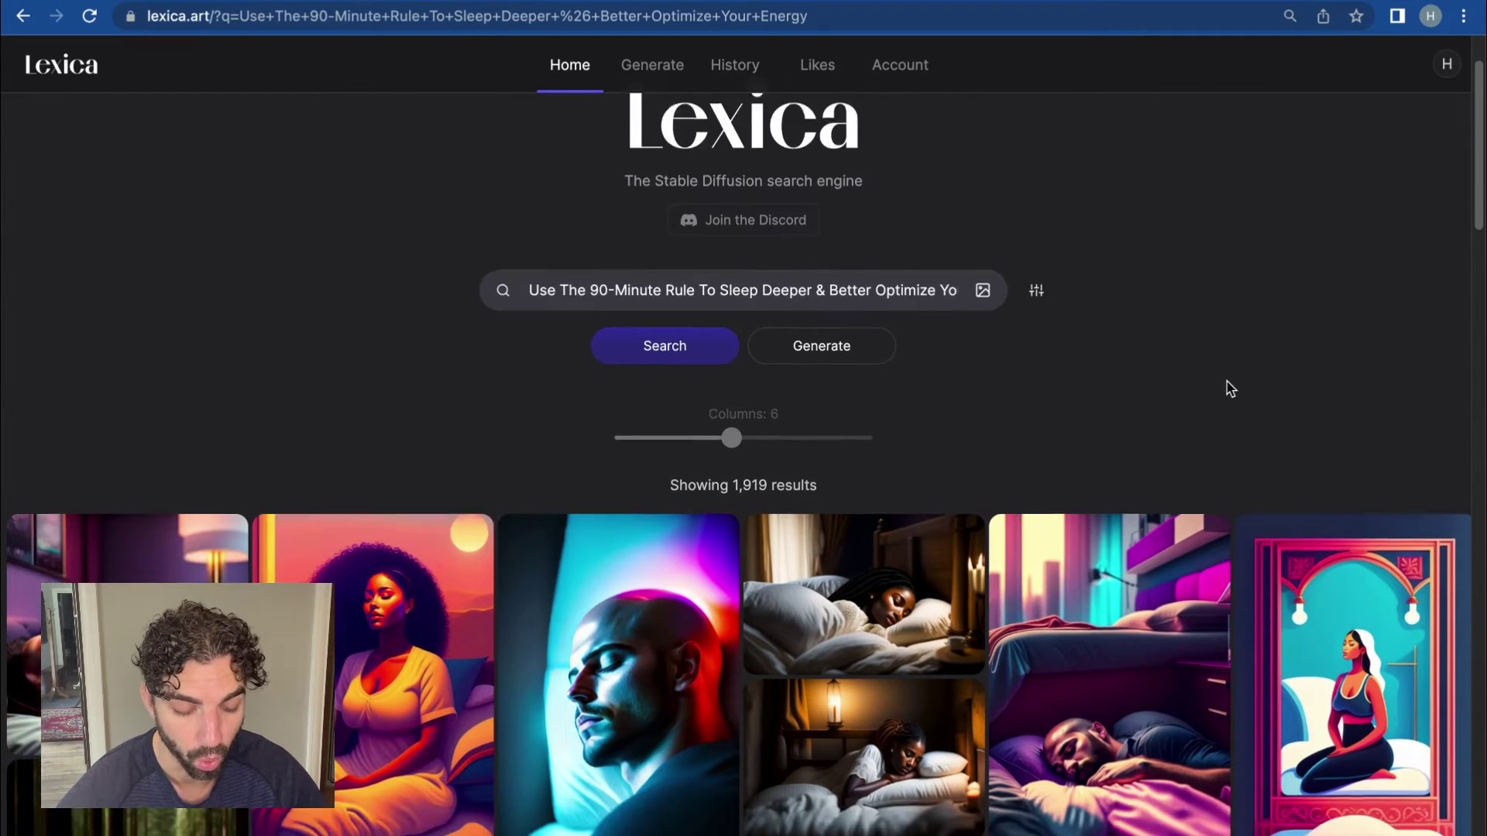
{"action": "scroll", "coordinate": [1231, 388], "scroll_direction": "down", "scroll_amount": 4}
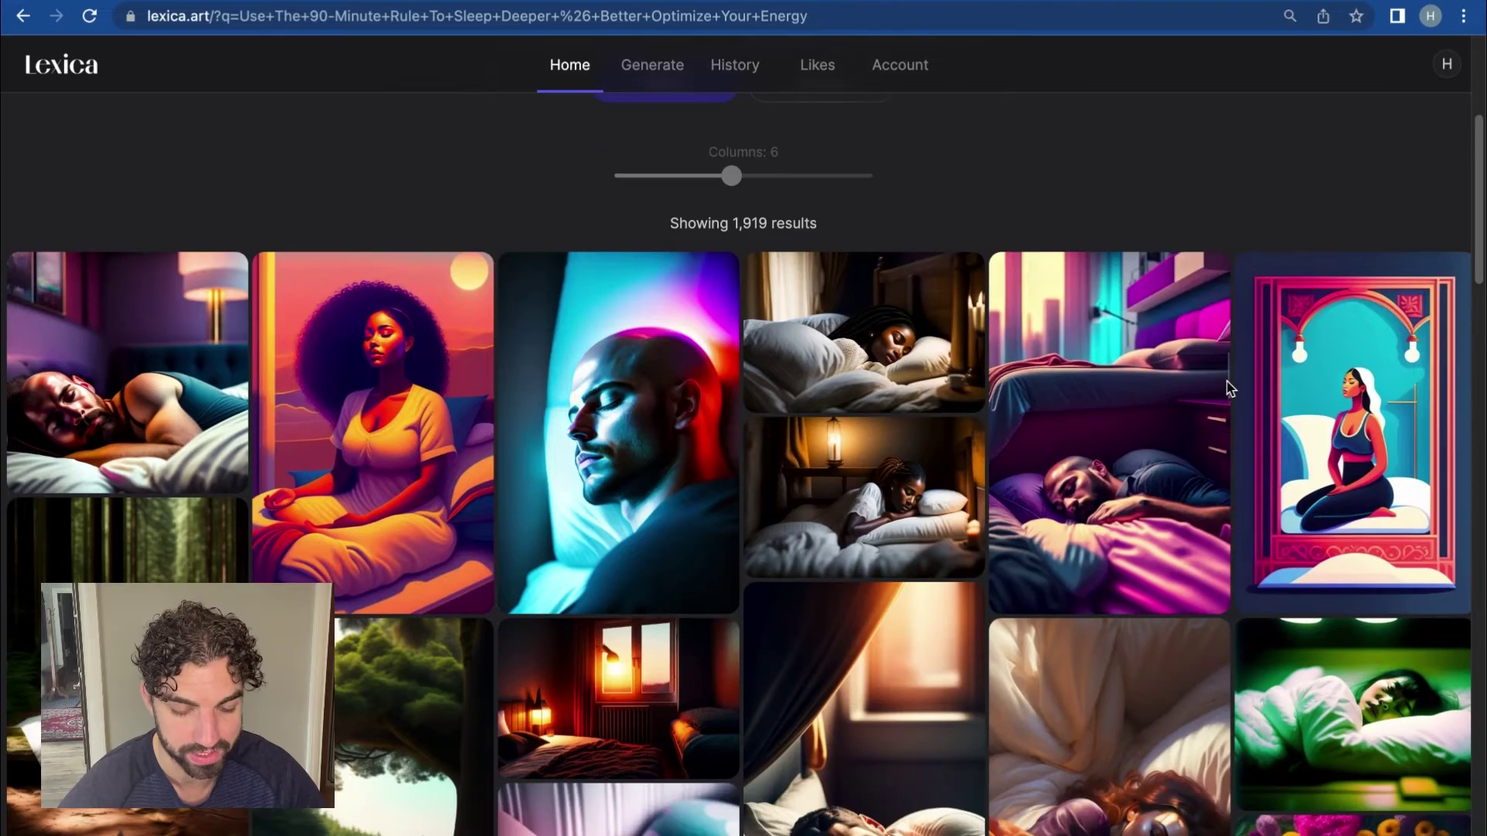
{"action": "scroll", "coordinate": [1231, 387], "scroll_direction": "down", "scroll_amount": 6}
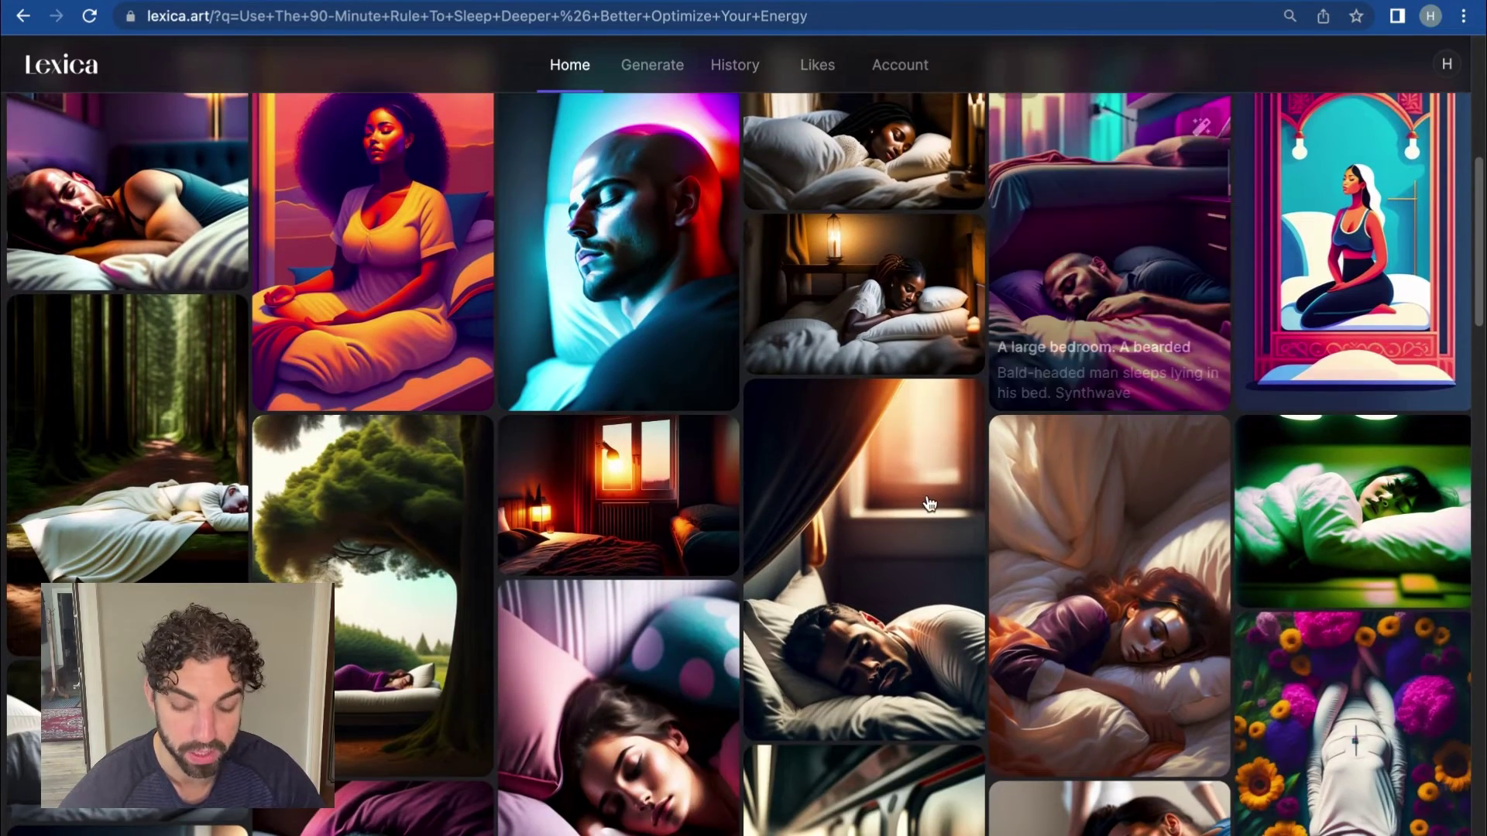
{"action": "scroll", "coordinate": [927, 496], "scroll_direction": "down", "scroll_amount": 4}
{"action": "scroll", "coordinate": [703, 493], "scroll_direction": "down", "scroll_amount": 20}
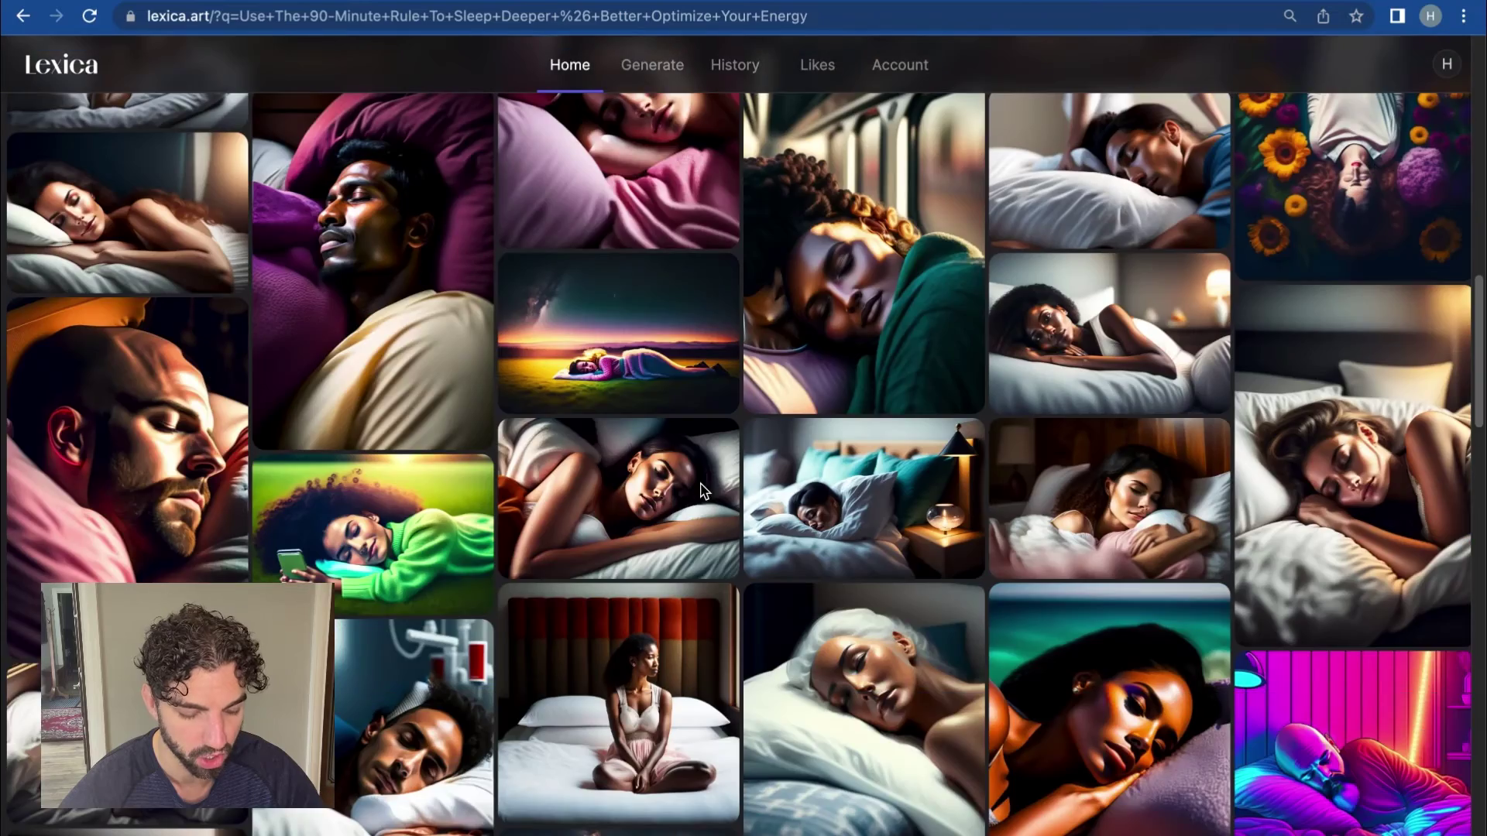
{"action": "scroll", "coordinate": [977, 559], "scroll_direction": "down", "scroll_amount": 8}
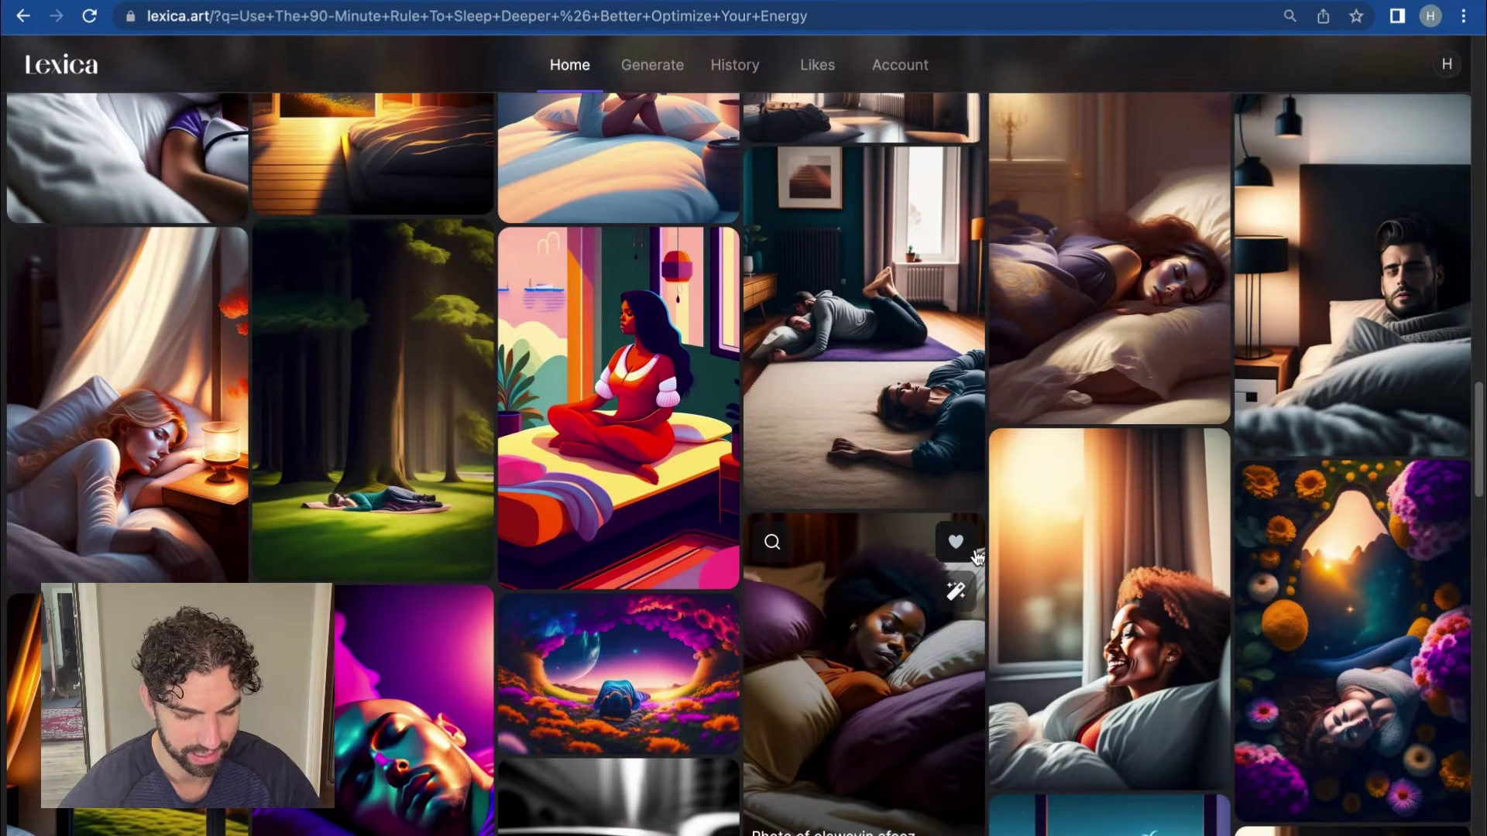
{"action": "scroll", "coordinate": [976, 556], "scroll_direction": "down", "scroll_amount": 10}
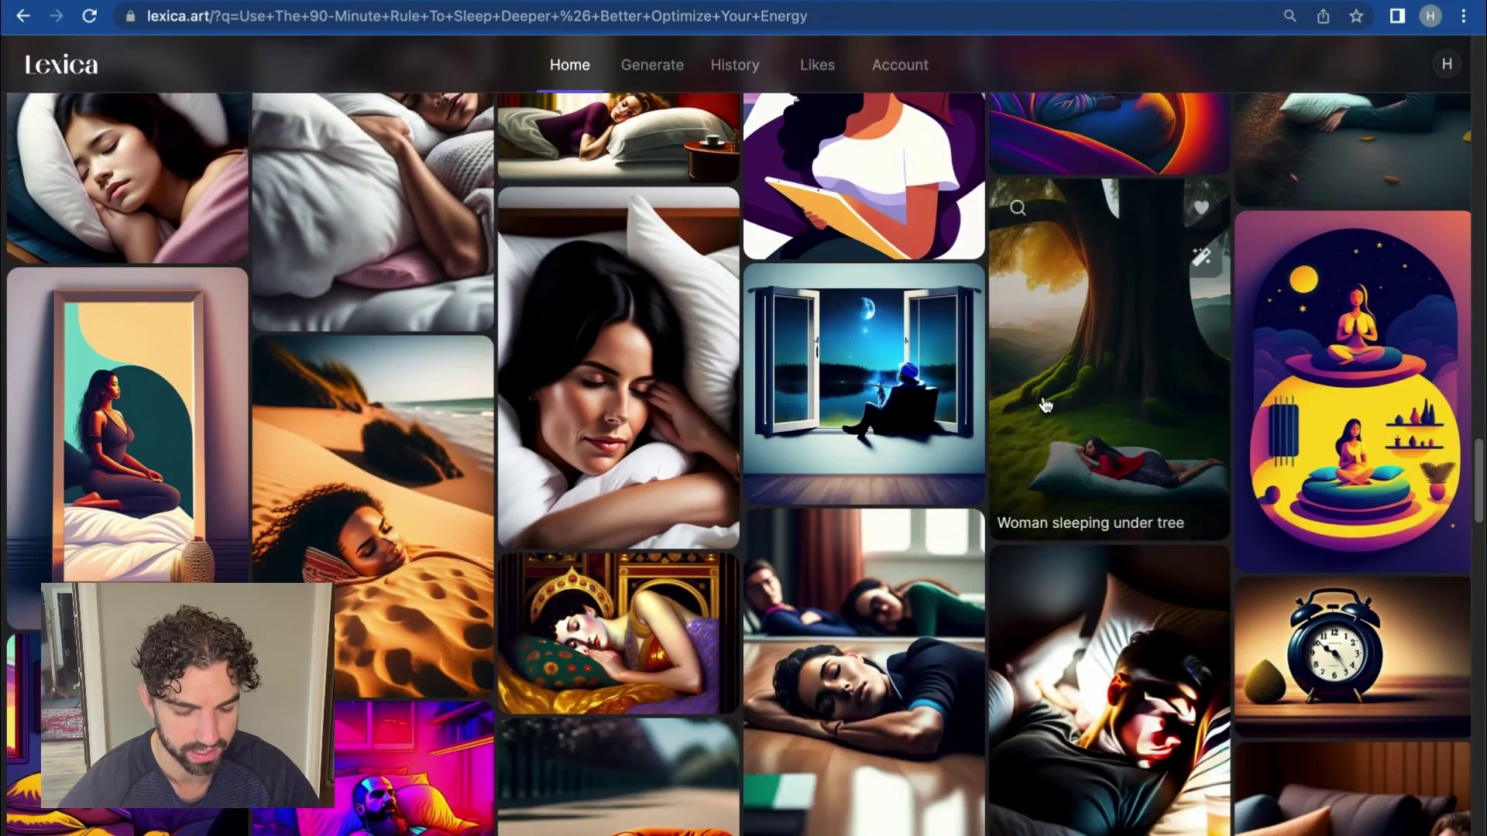
{"action": "scroll", "coordinate": [891, 426], "scroll_direction": "down", "scroll_amount": 10}
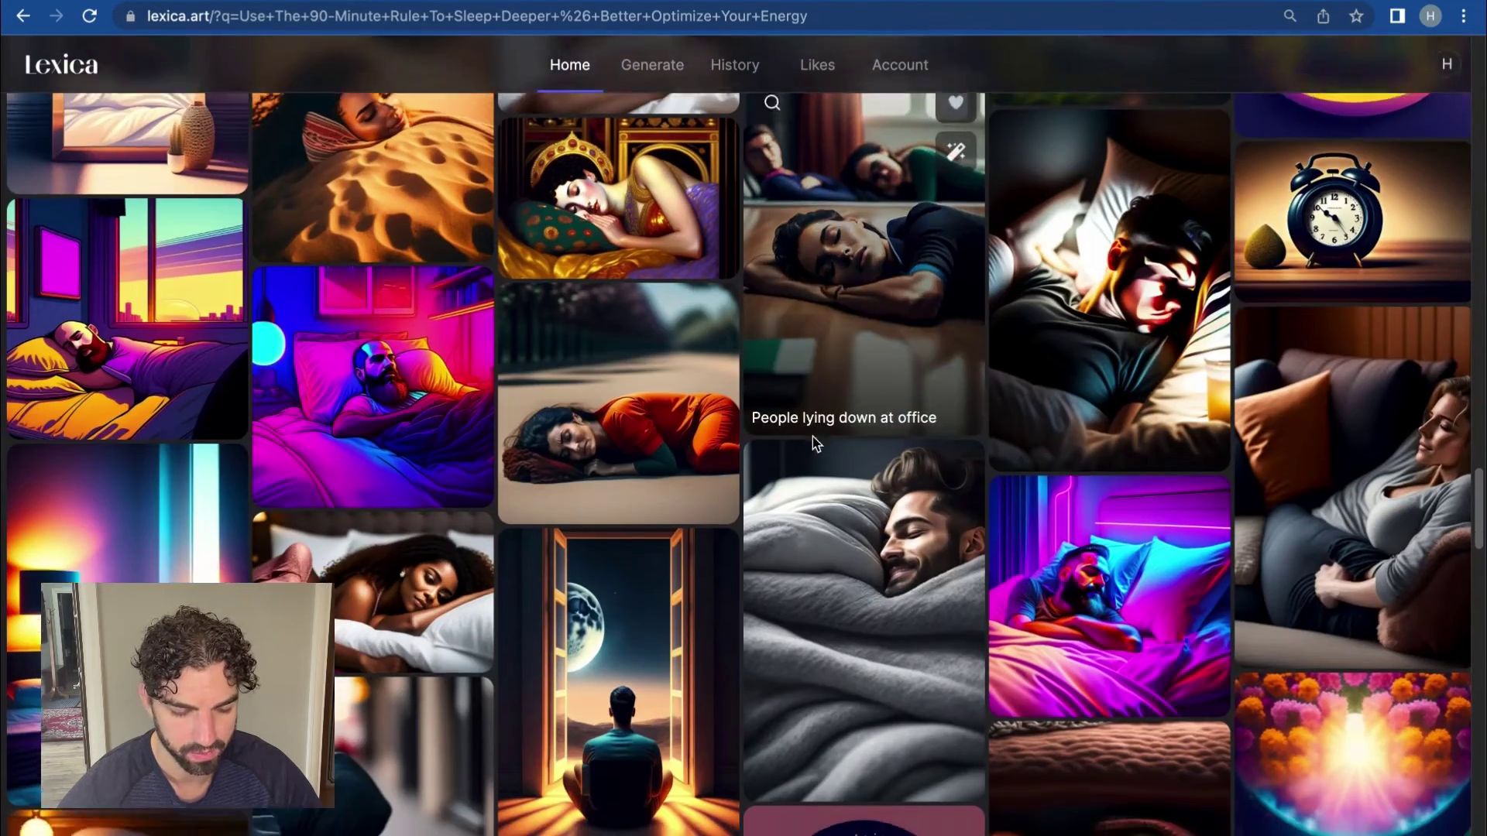
{"action": "scroll", "coordinate": [815, 443], "scroll_direction": "down", "scroll_amount": 8}
{"action": "scroll", "coordinate": [814, 443], "scroll_direction": "down", "scroll_amount": 10}
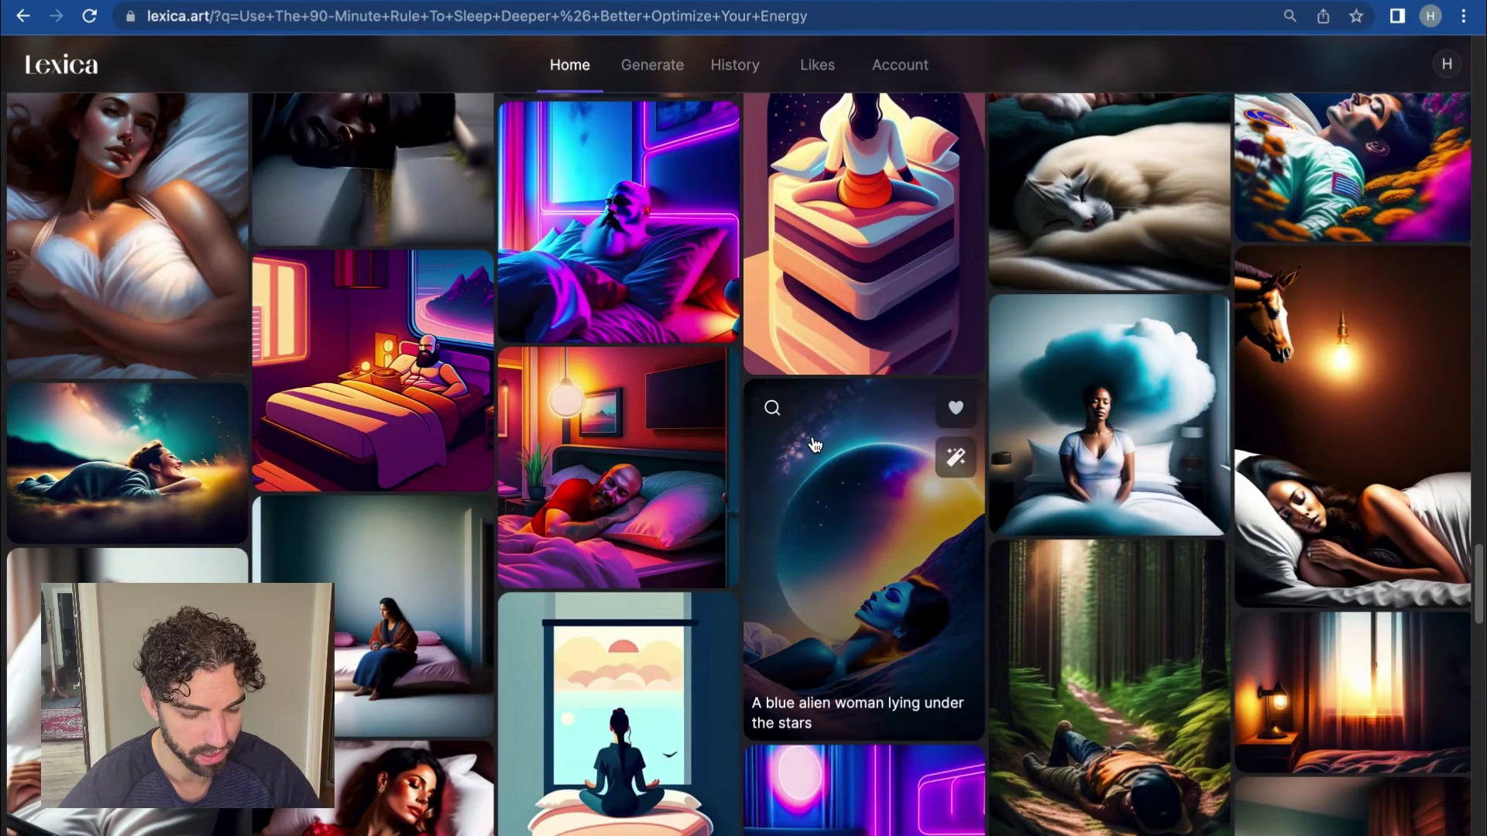
{"action": "scroll", "coordinate": [814, 443], "scroll_direction": "down", "scroll_amount": 8}
{"action": "scroll", "coordinate": [702, 452], "scroll_direction": "down", "scroll_amount": 8}
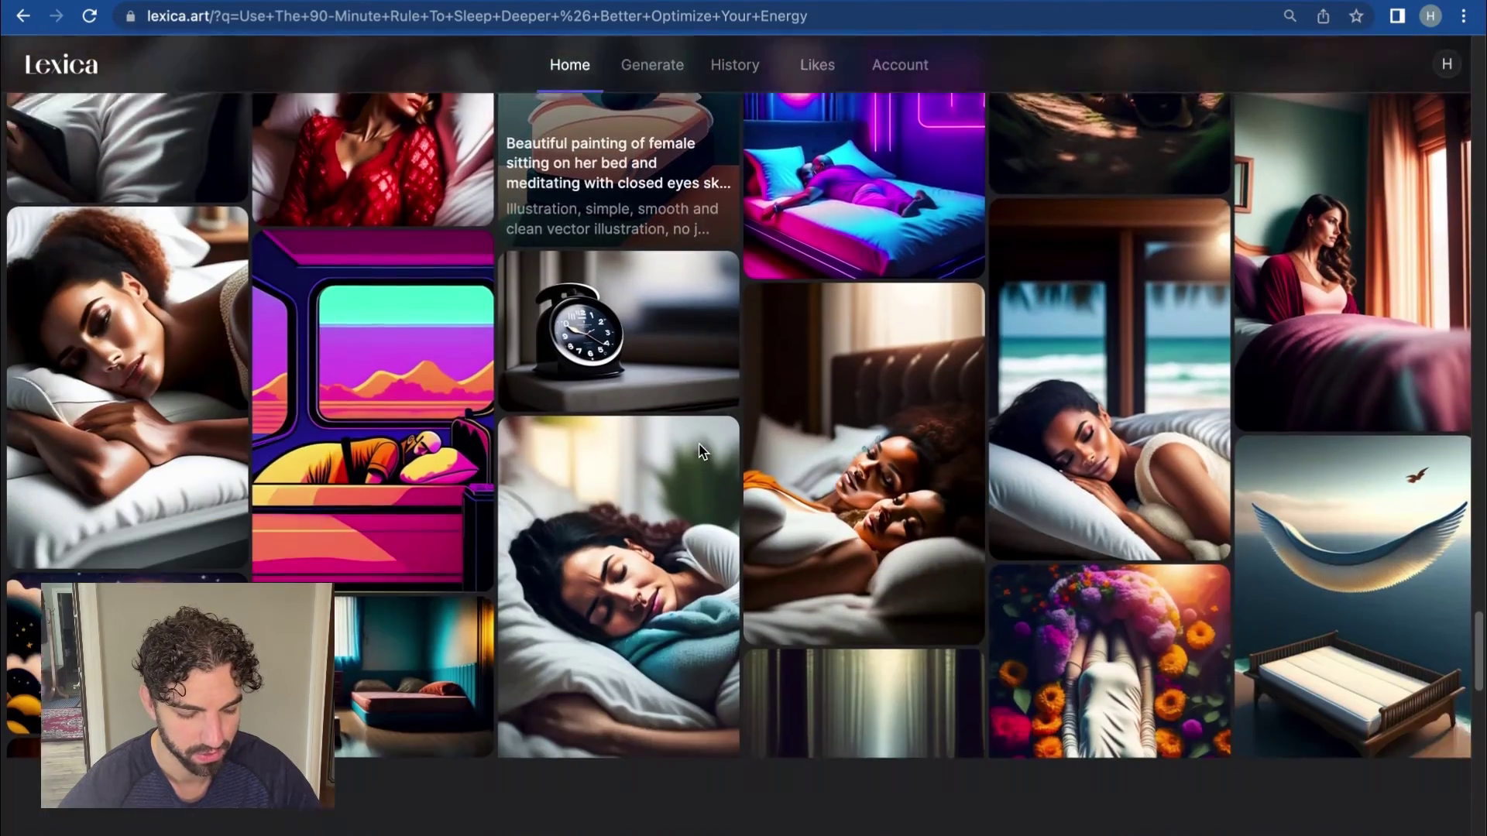
{"action": "scroll", "coordinate": [701, 451], "scroll_direction": "down", "scroll_amount": 4}
{"action": "scroll", "coordinate": [701, 451], "scroll_direction": "down", "scroll_amount": 8}
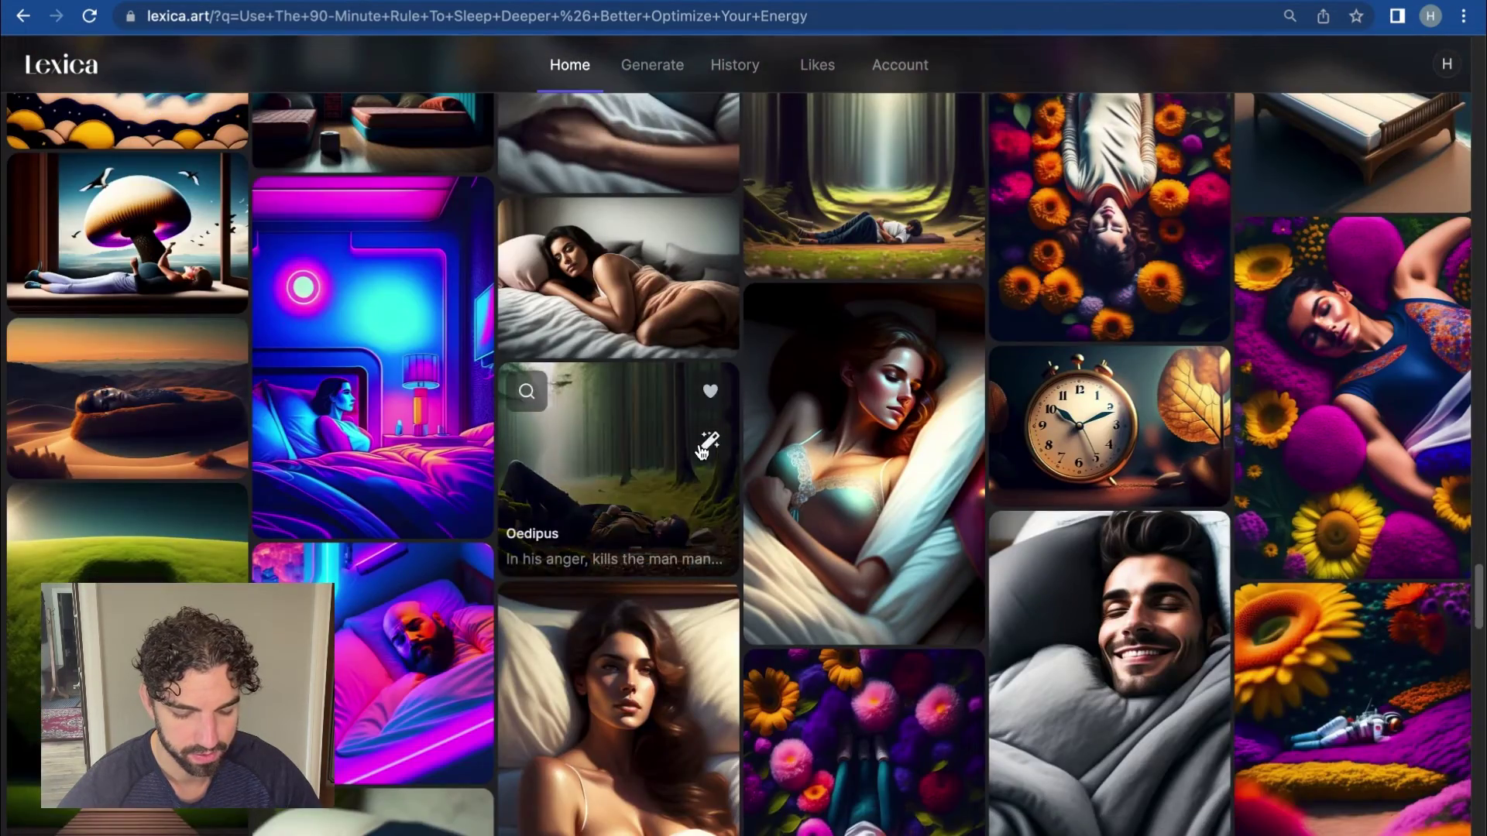
{"action": "left_click", "coordinate": [704, 447]}
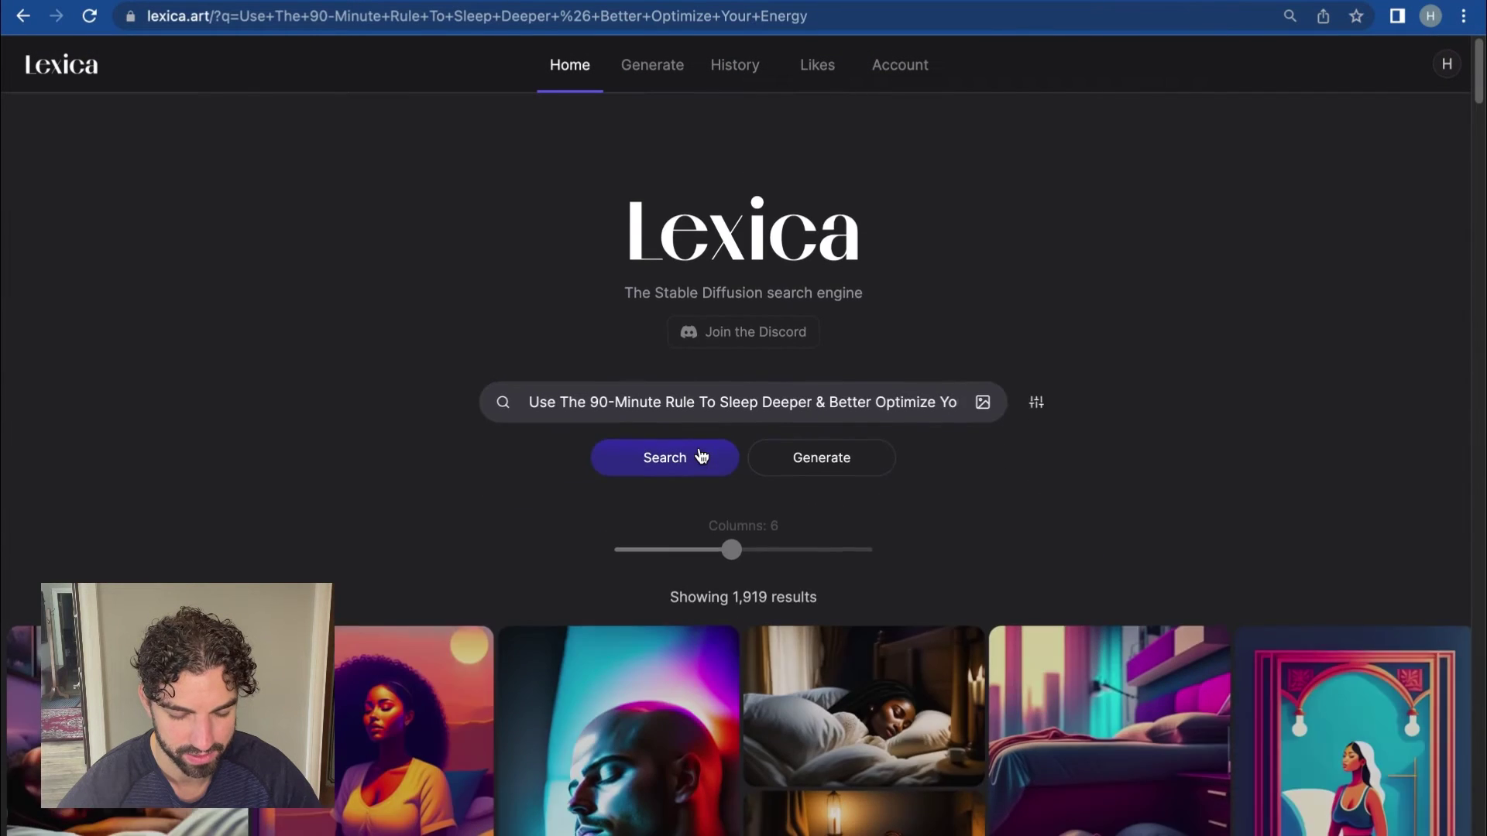
Generate four bed-meditation images from the meditating-woman painting's prompt and enlarge the first.
{"action": "scroll", "coordinate": [569, 536], "scroll_direction": "down", "scroll_amount": 3}
{"action": "left_click", "coordinate": [346, 572]}
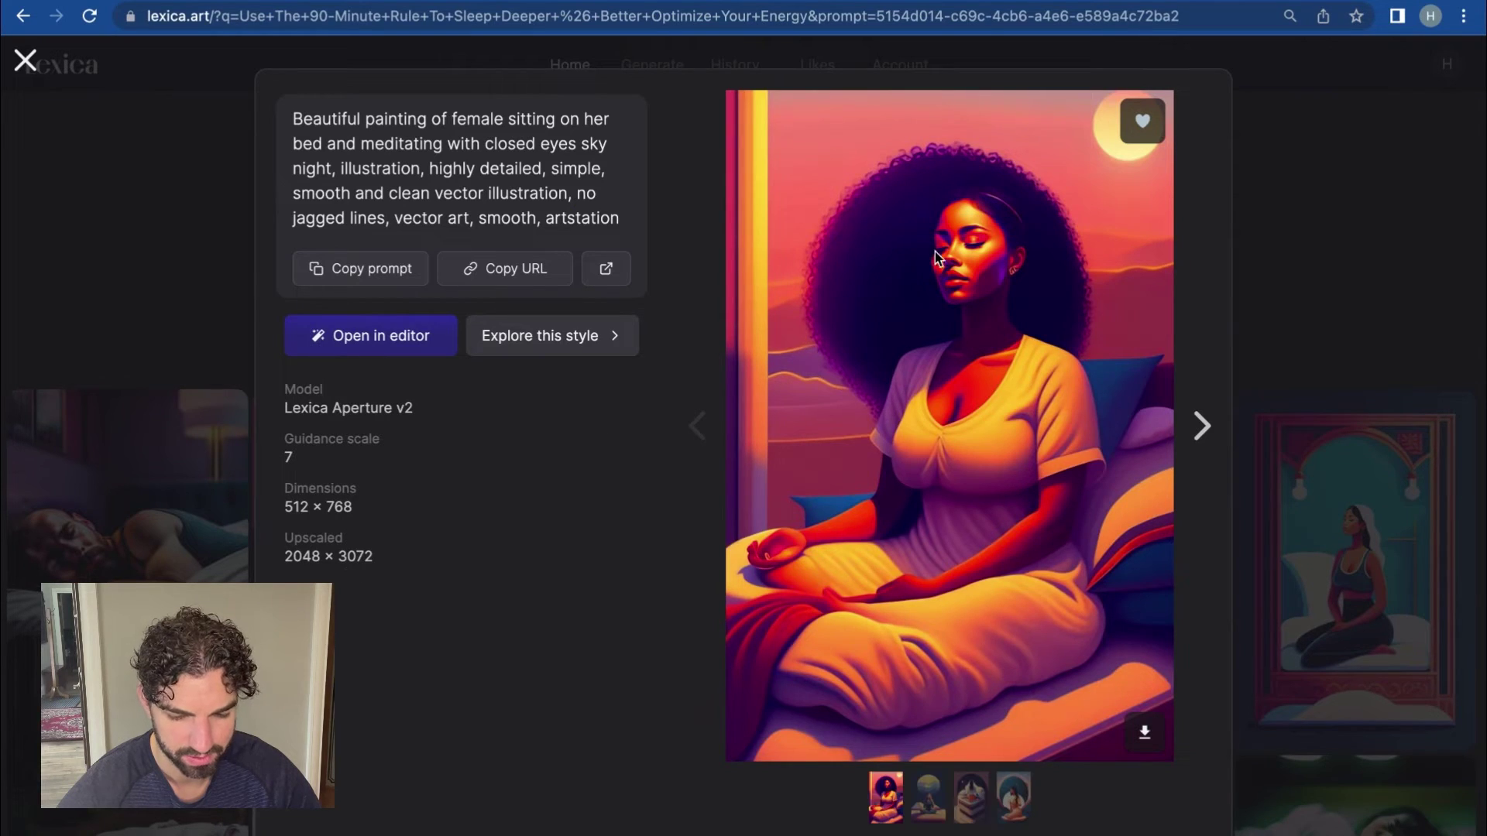
{"action": "left_click", "coordinate": [401, 341]}
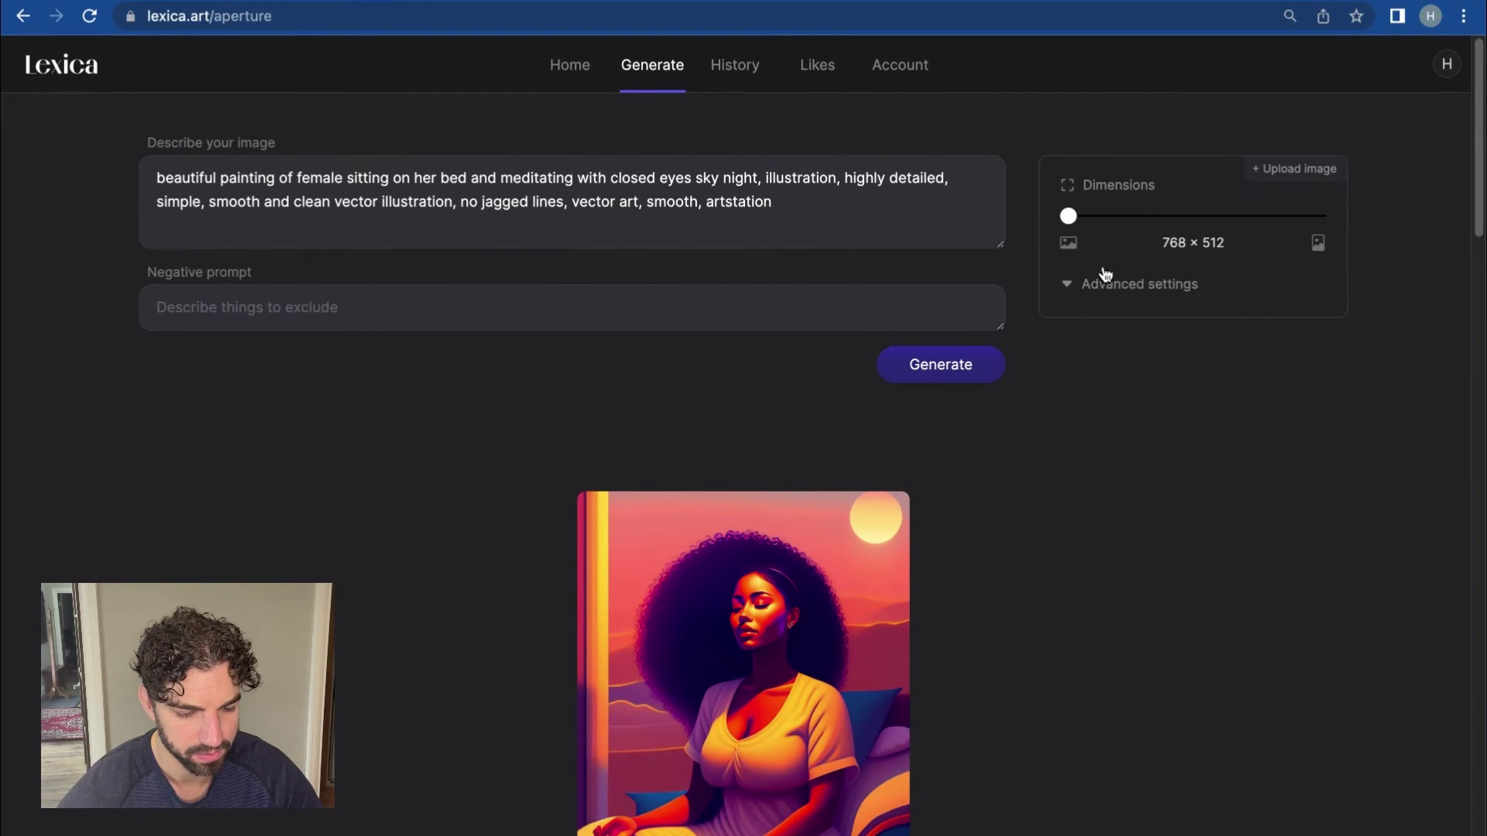
{"action": "left_click", "coordinate": [946, 364]}
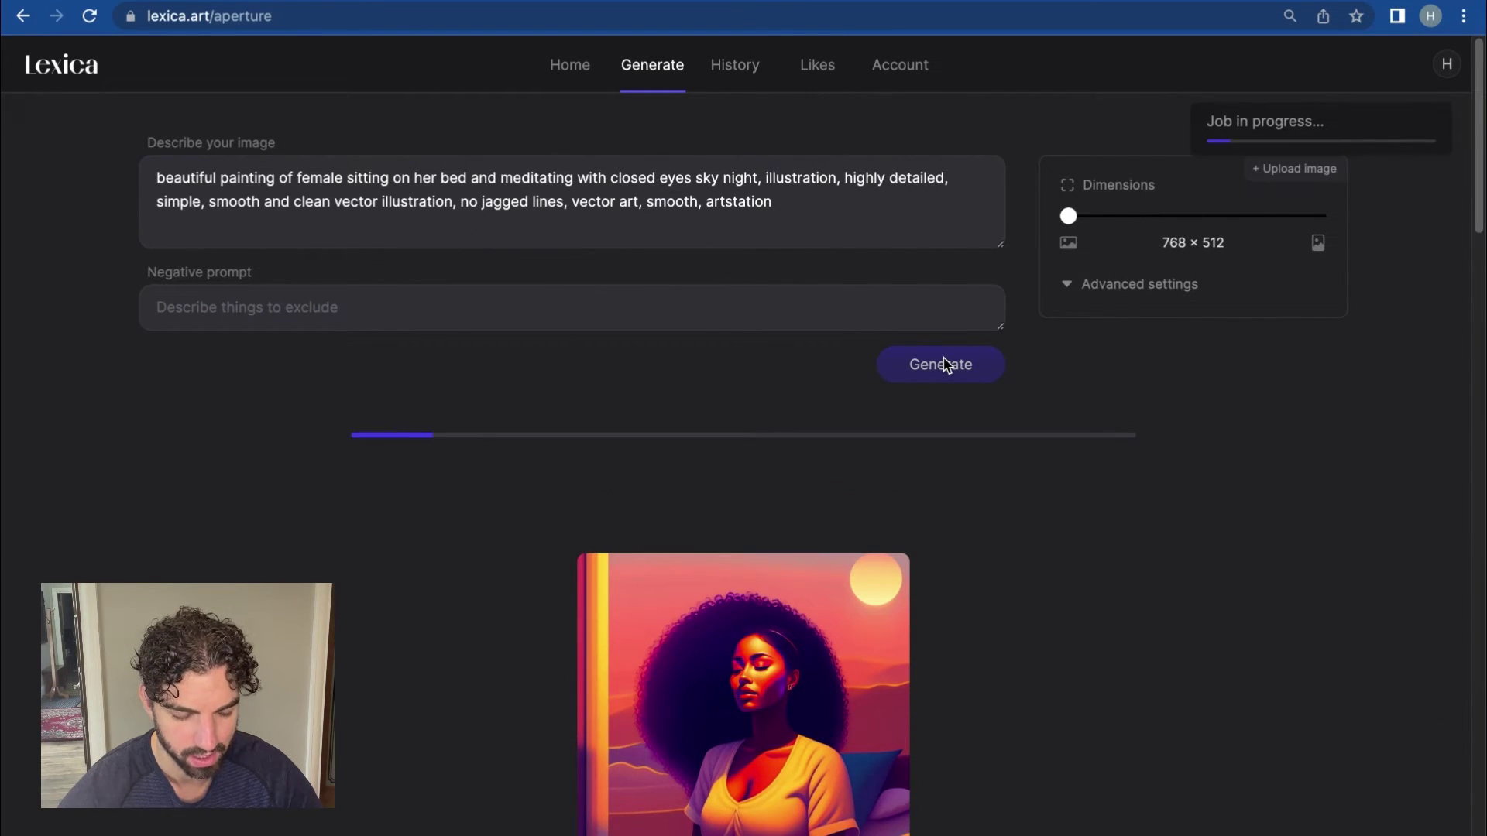
{"action": "scroll", "coordinate": [1302, 431], "scroll_direction": "down", "scroll_amount": 3}
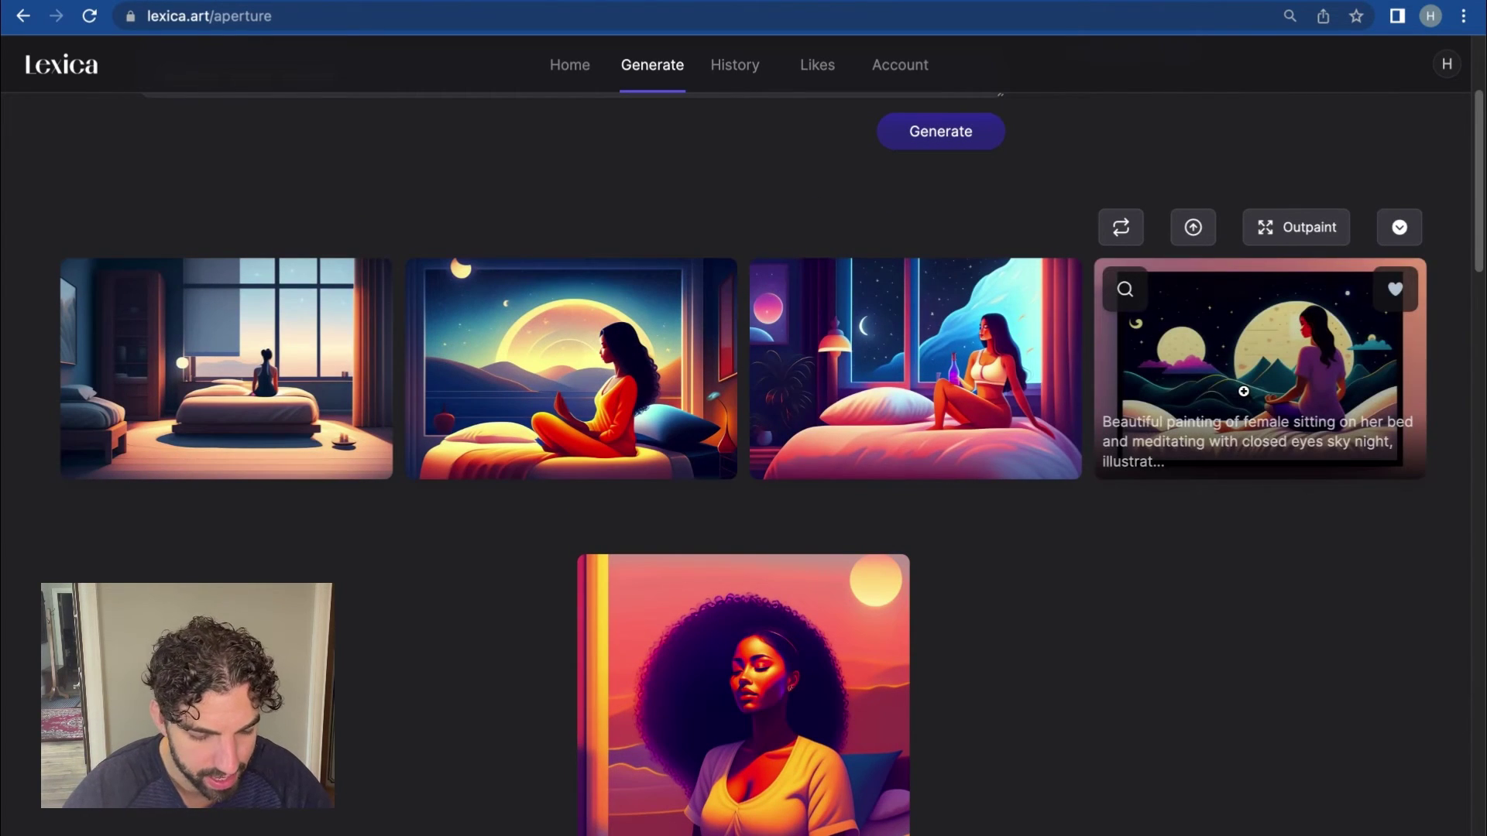
{"action": "scroll", "coordinate": [1239, 433], "scroll_direction": "up", "scroll_amount": 1}
{"action": "left_click", "coordinate": [267, 465]}
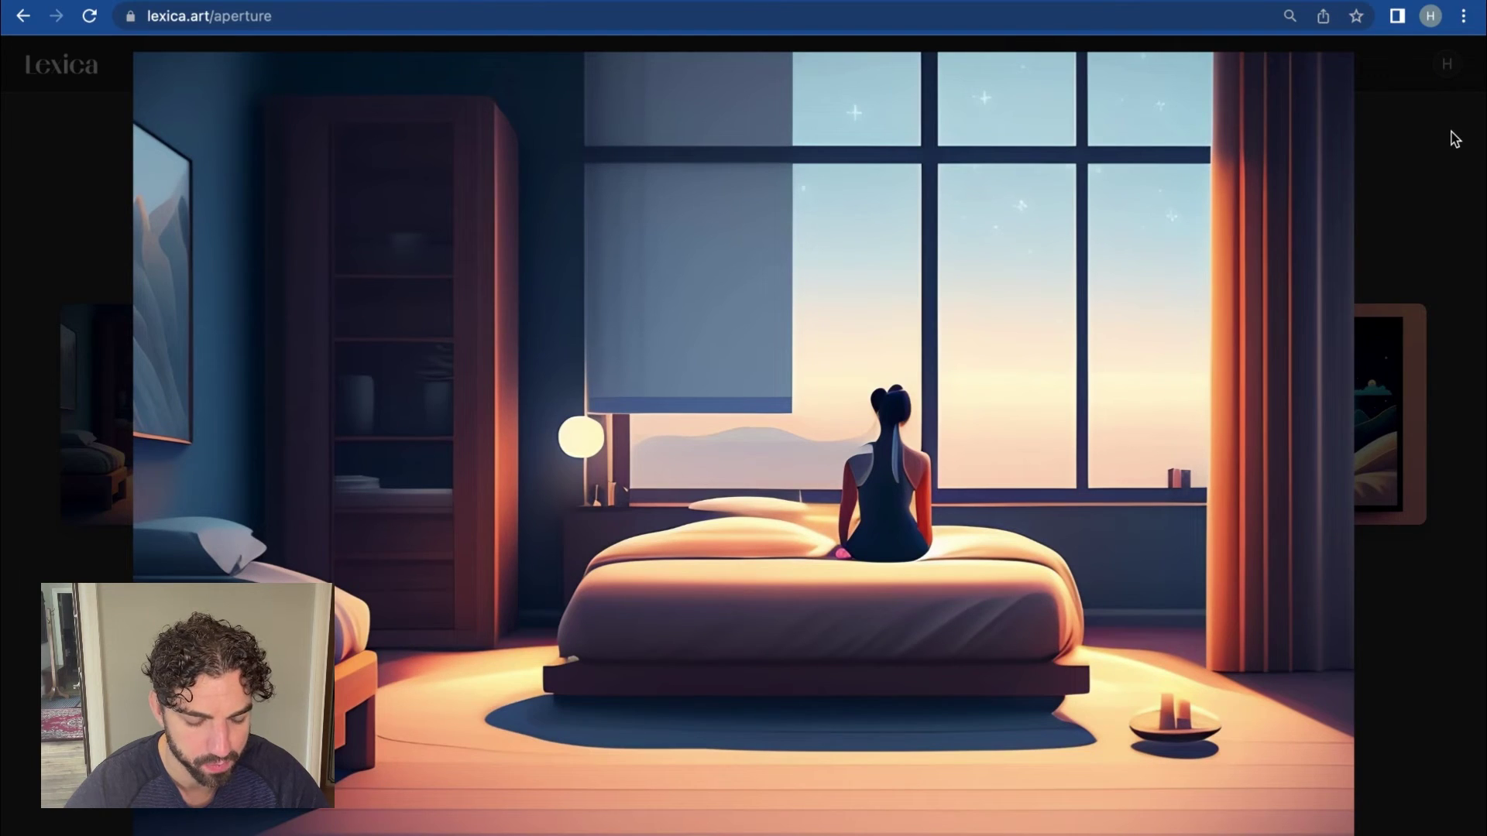
Save the fourth, moonlit meditation image to the Desktop as 'Sleep image'.
{"action": "right_click", "coordinate": [768, 265]}
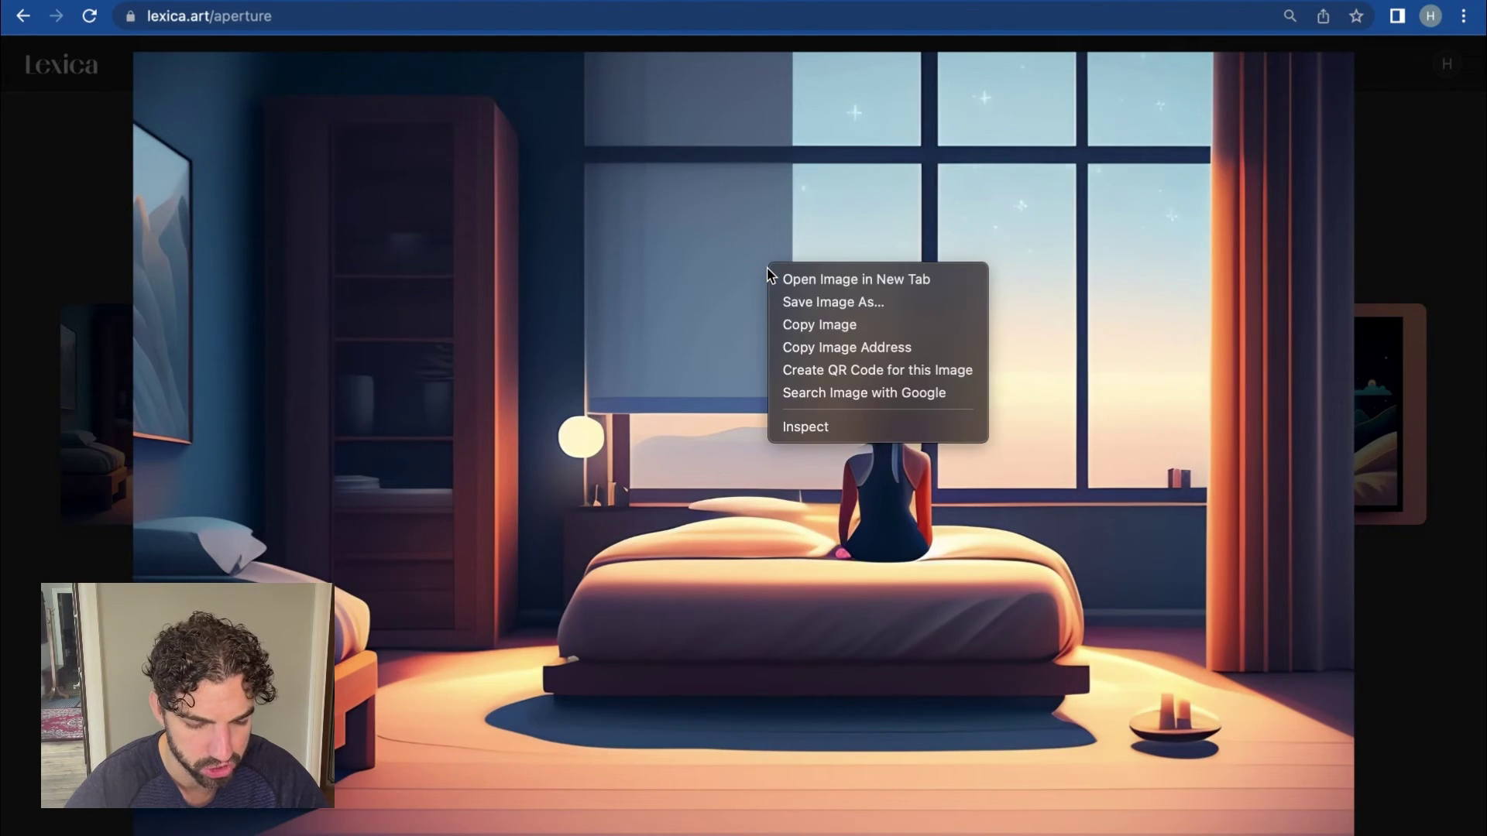
{"action": "left_click", "coordinate": [1434, 212]}
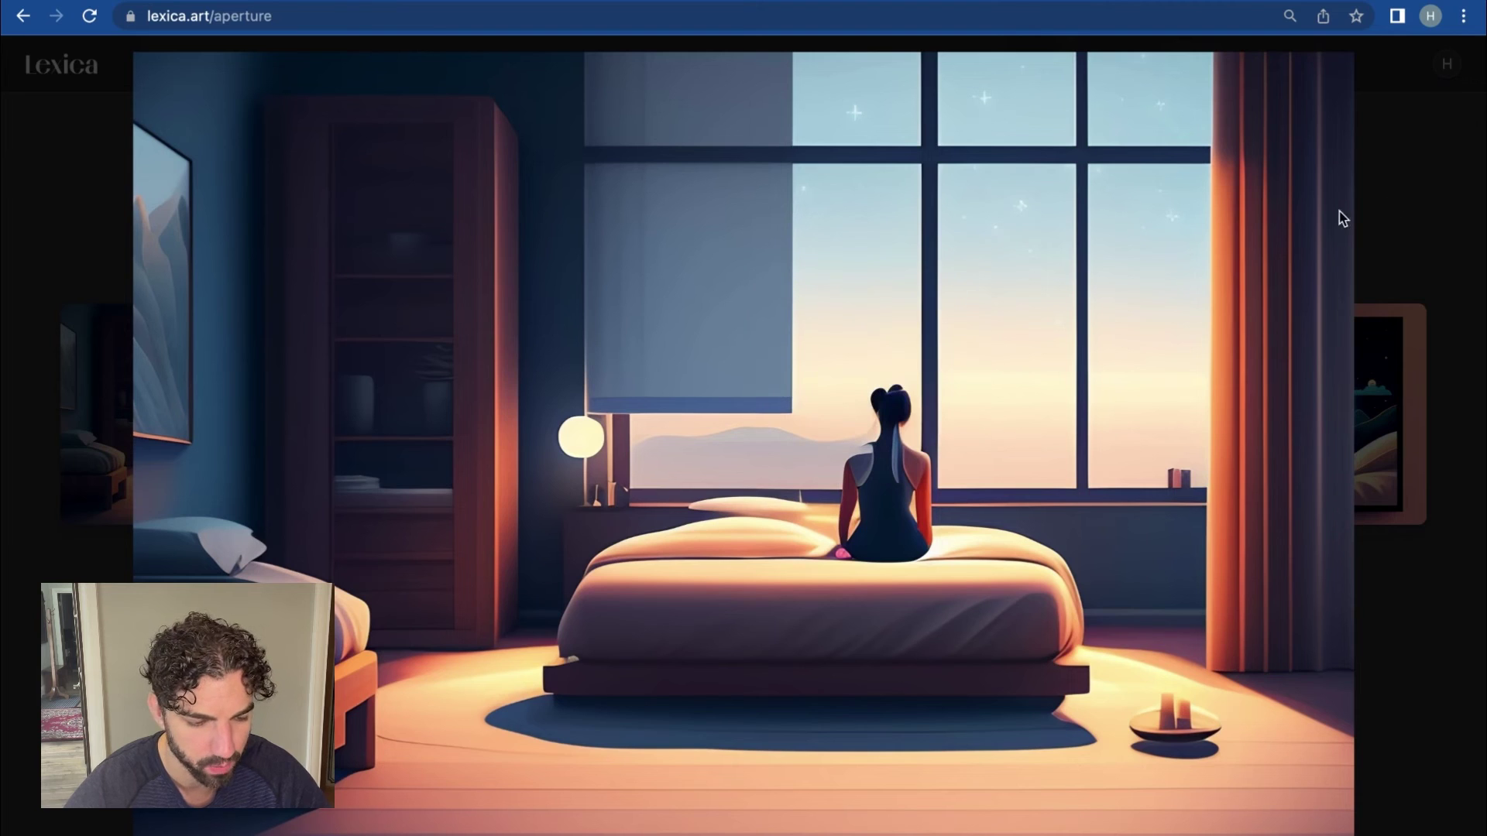
{"action": "left_click", "coordinate": [1434, 172]}
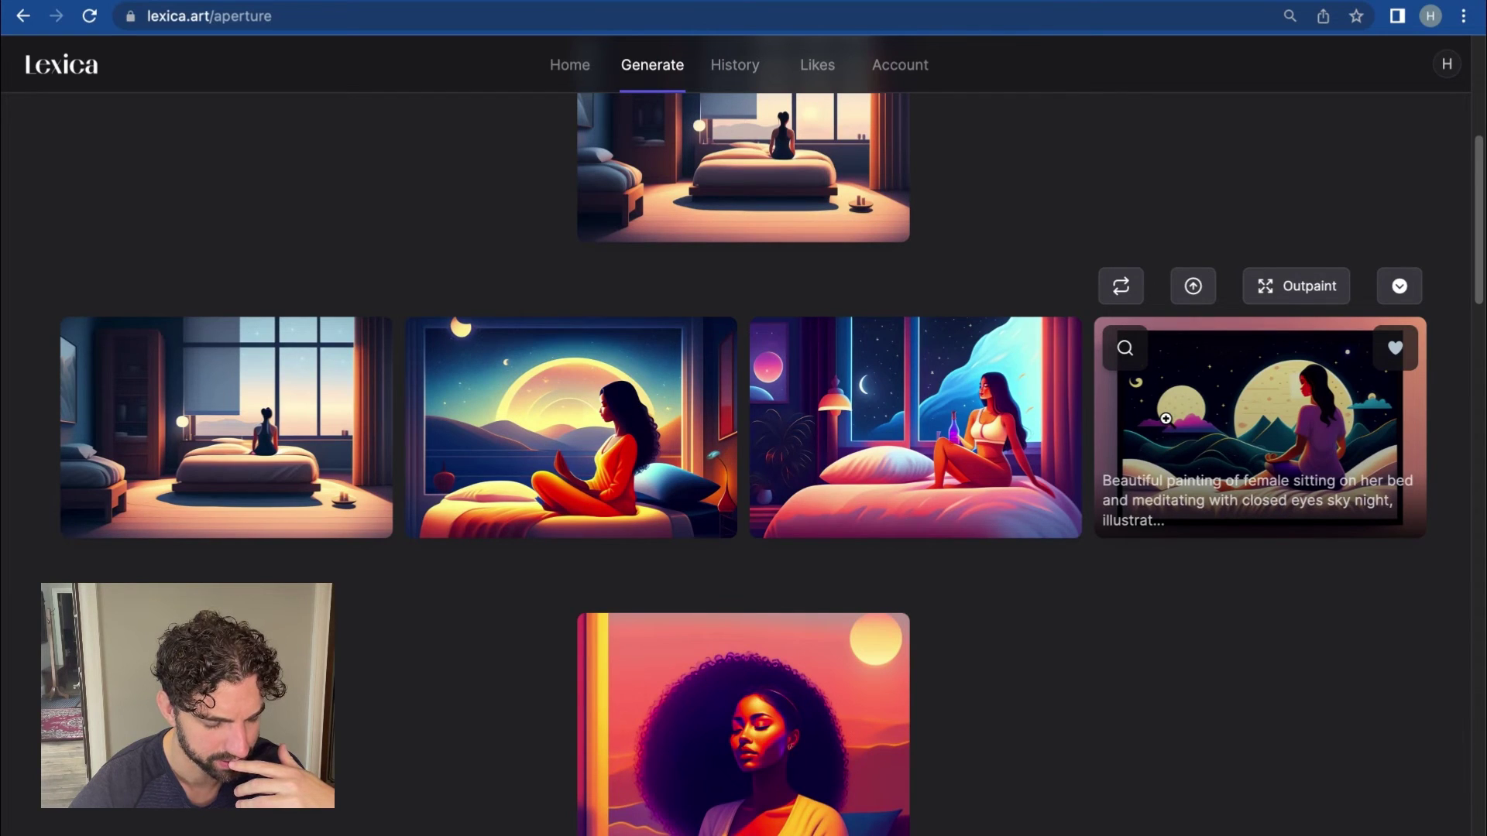
{"action": "left_click", "coordinate": [1166, 419]}
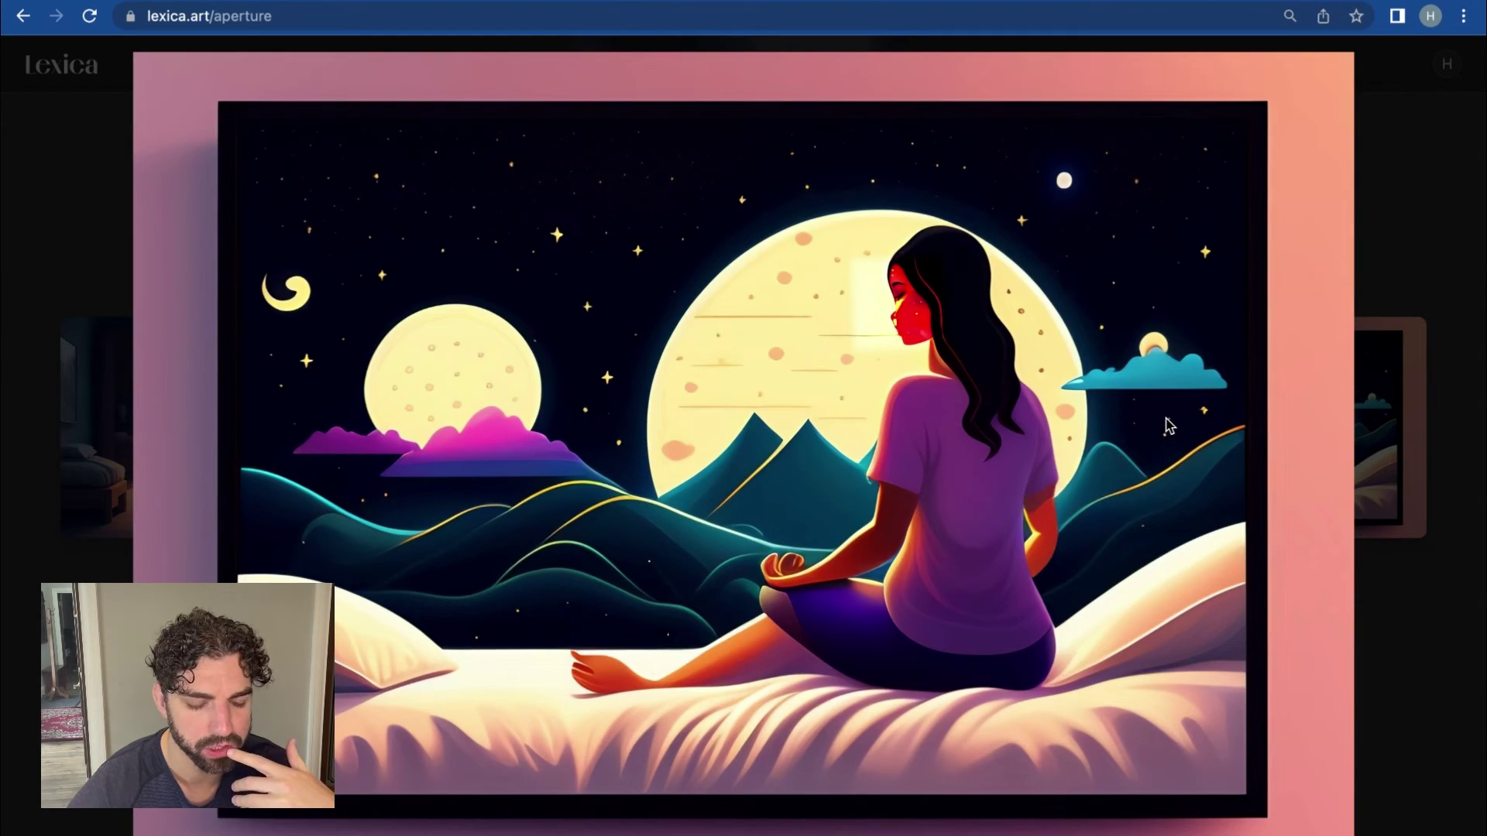
{"action": "right_click", "coordinate": [943, 391]}
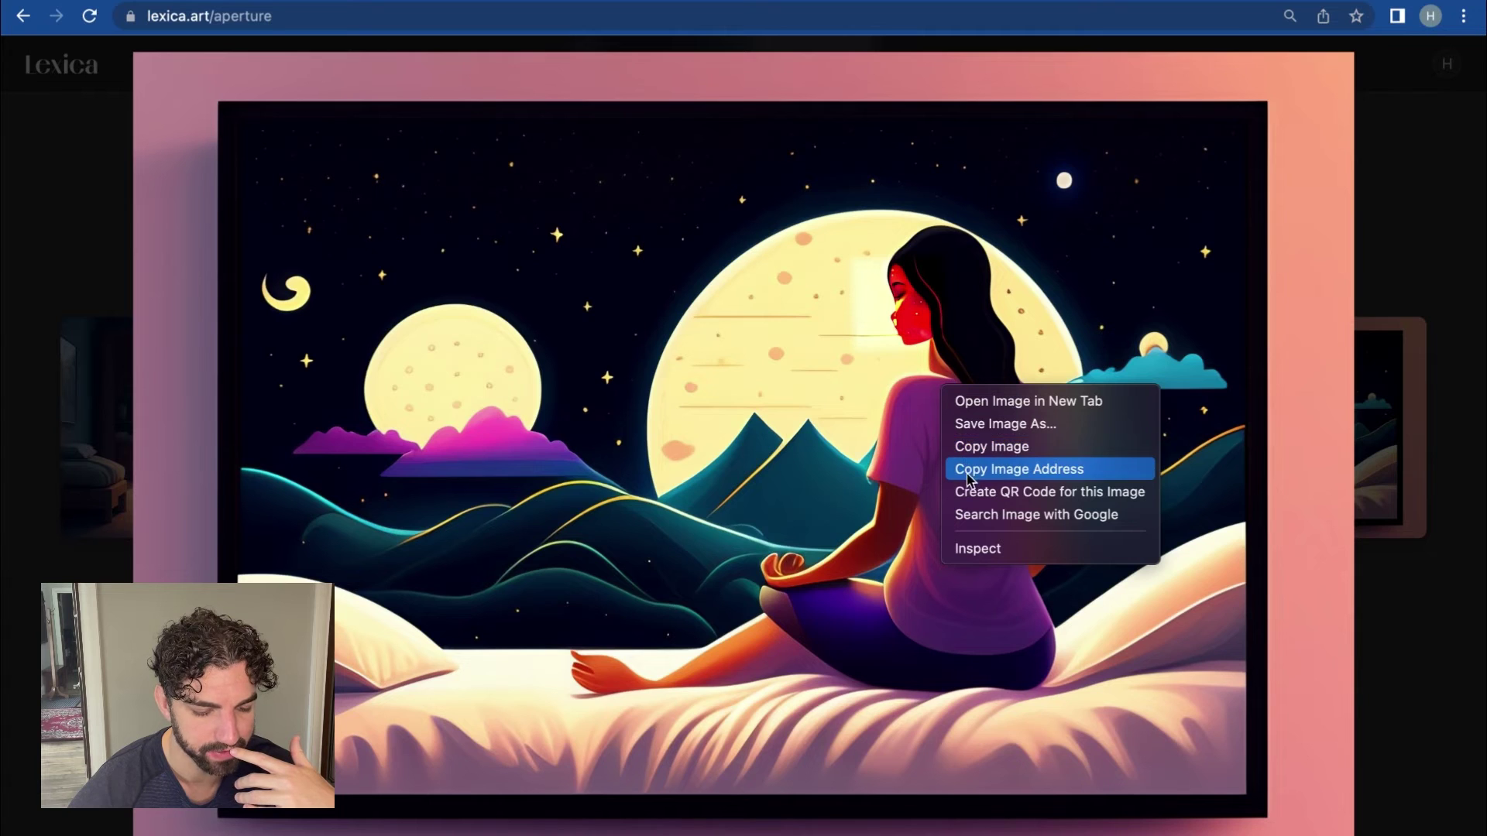
{"action": "left_click", "coordinate": [1005, 423]}
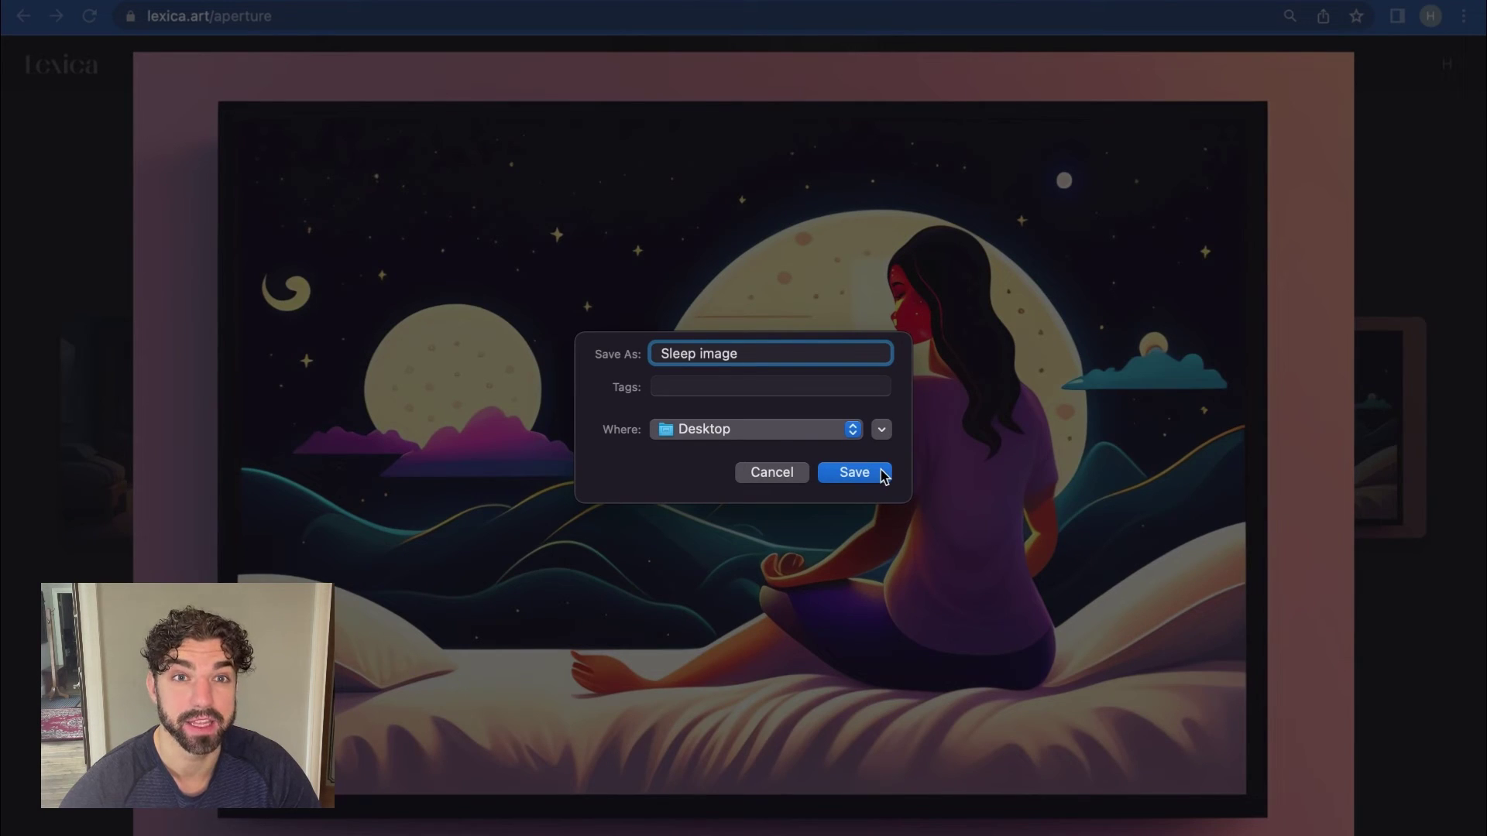
{"action": "left_click", "coordinate": [883, 474]}
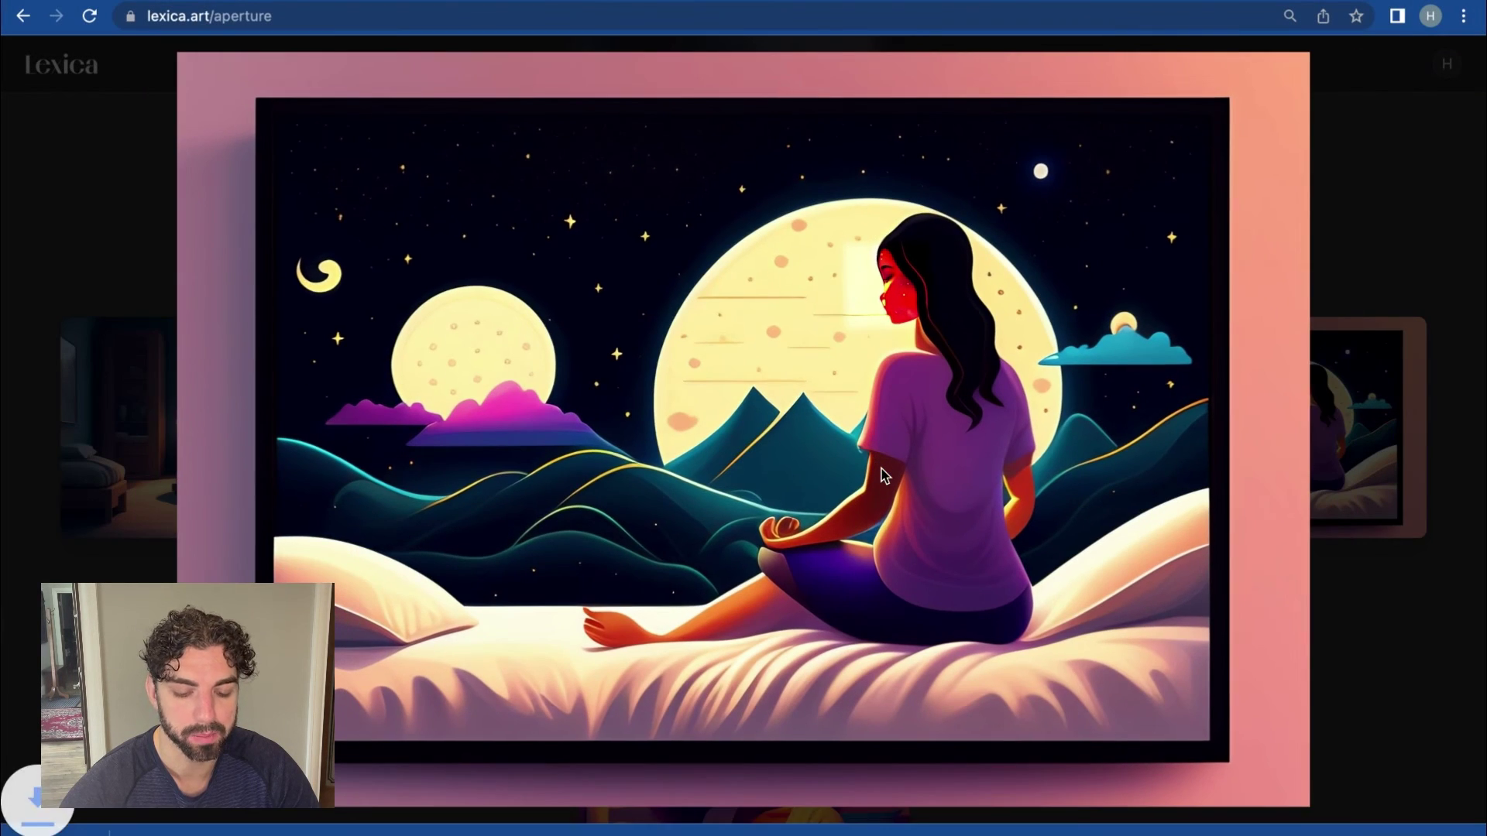